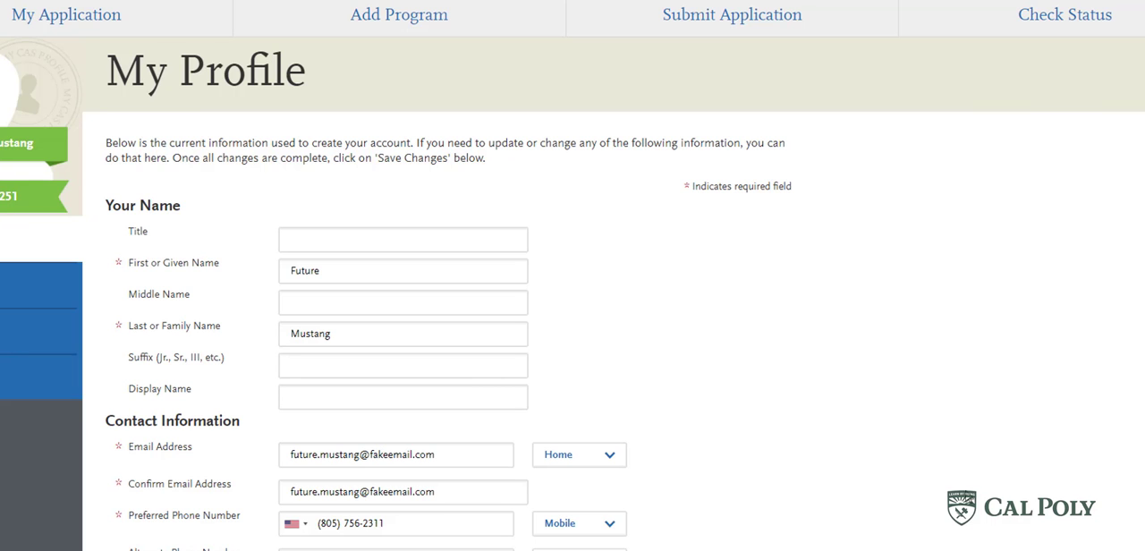
- Review the account details in the profile and agree to the text and phone authorization terms
scroll(973, 474, down, 2)
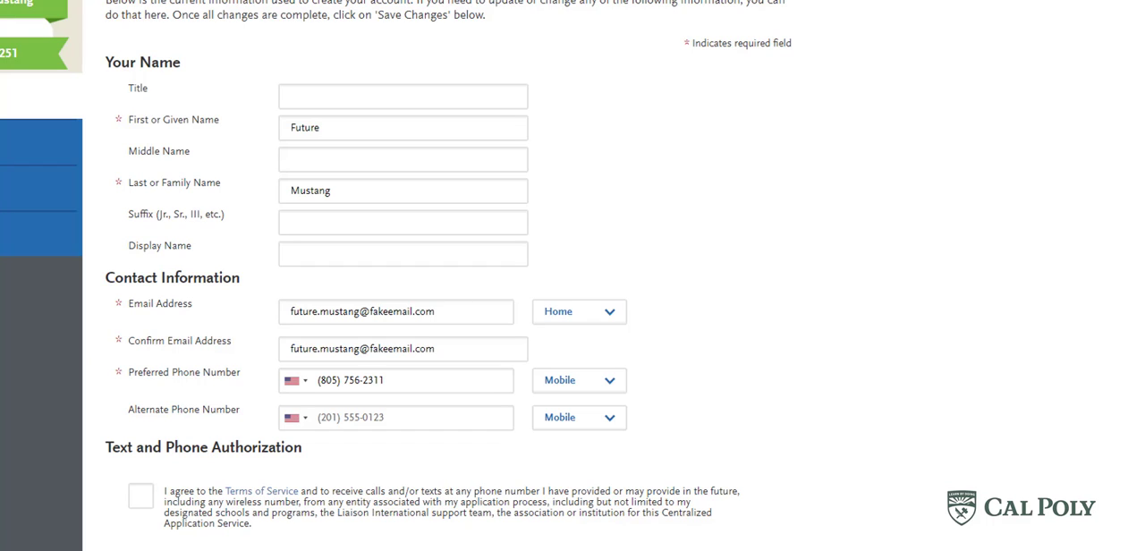
scroll(805, 413, down, 3)
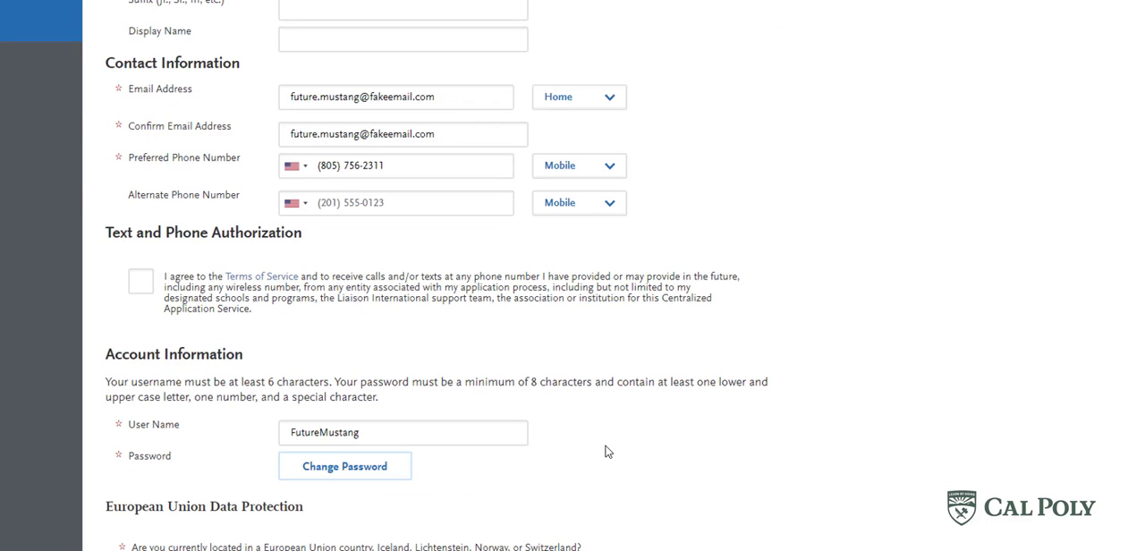
scroll(605, 461, down, 2)
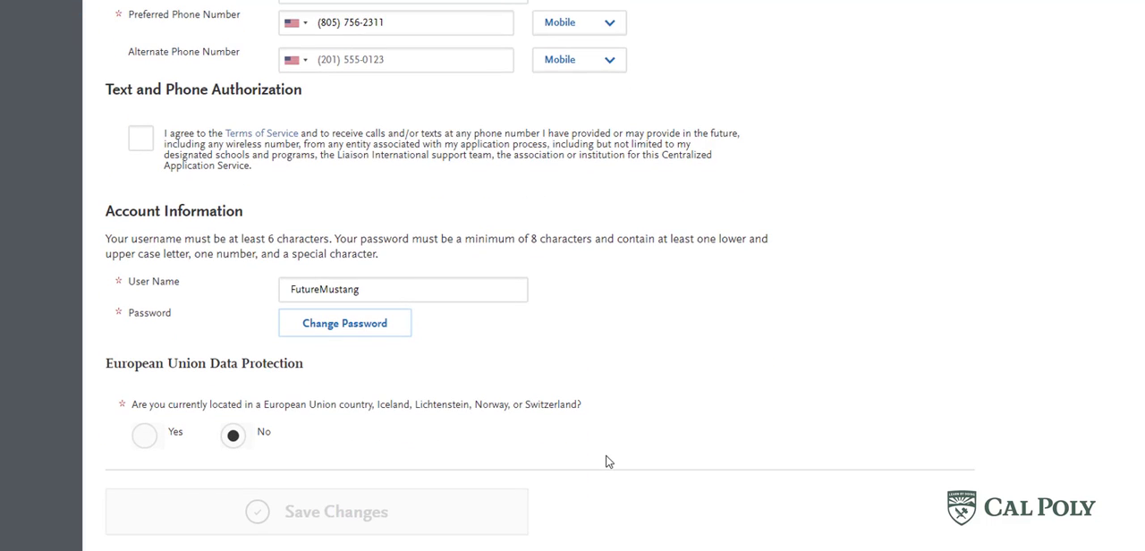
click(141, 139)
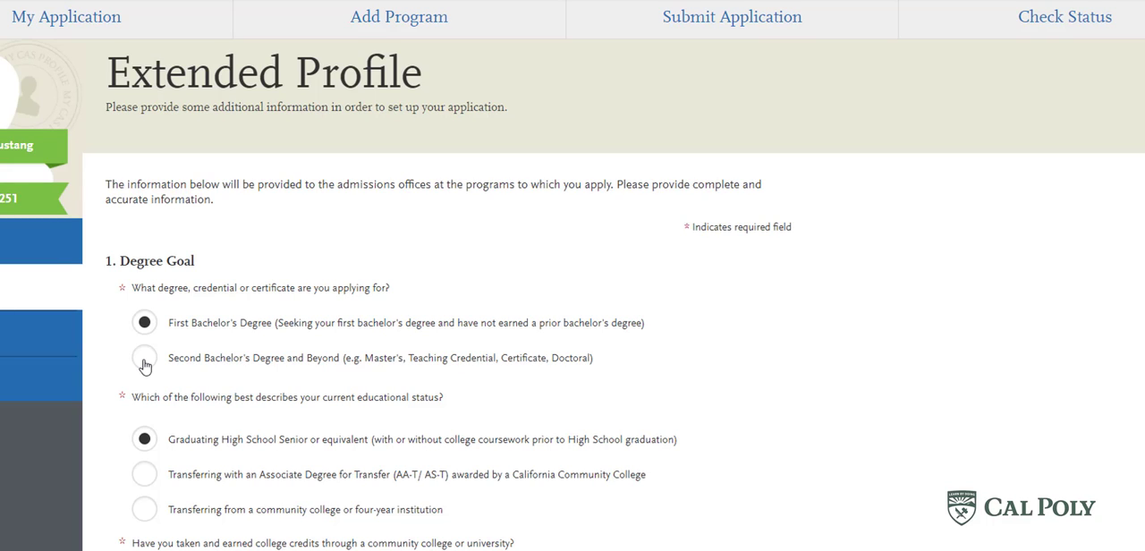
- Answer No to having taken and earned college credits in the Degree Goal section of the extended profile
scroll(126, 452, down, 1)
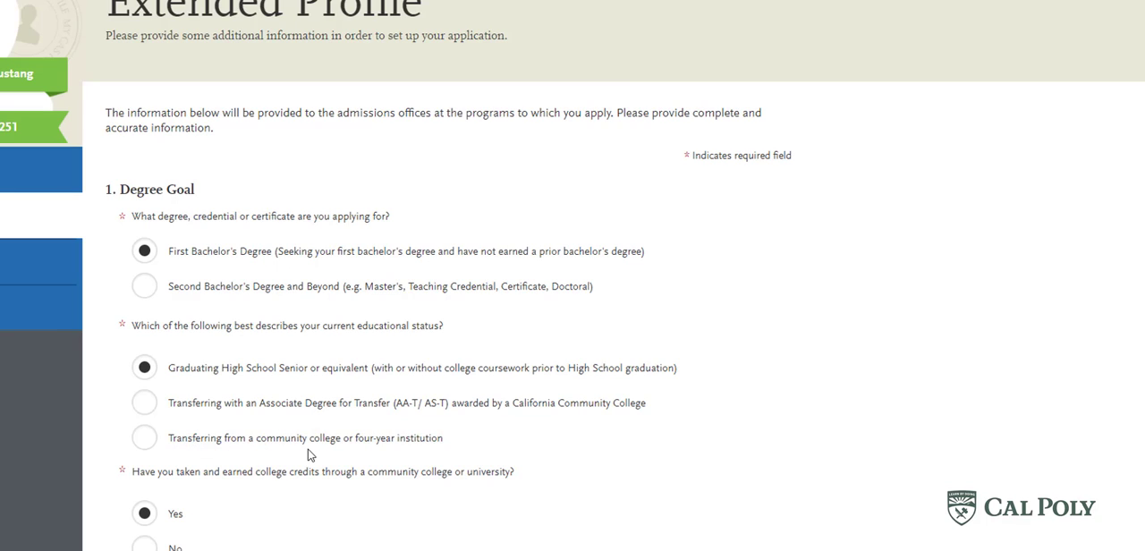
scroll(310, 456, down, 1)
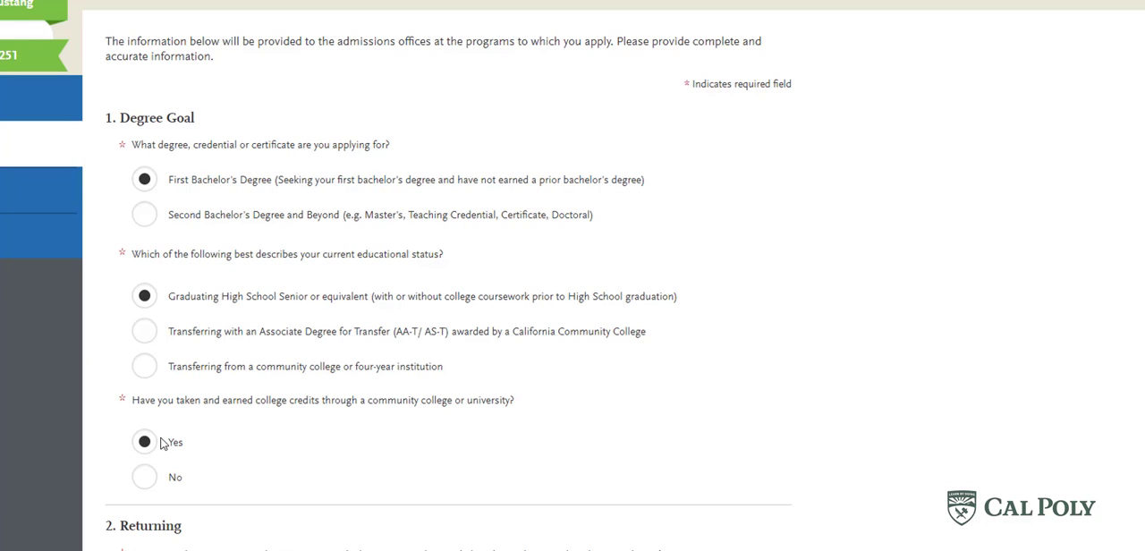
click(145, 481)
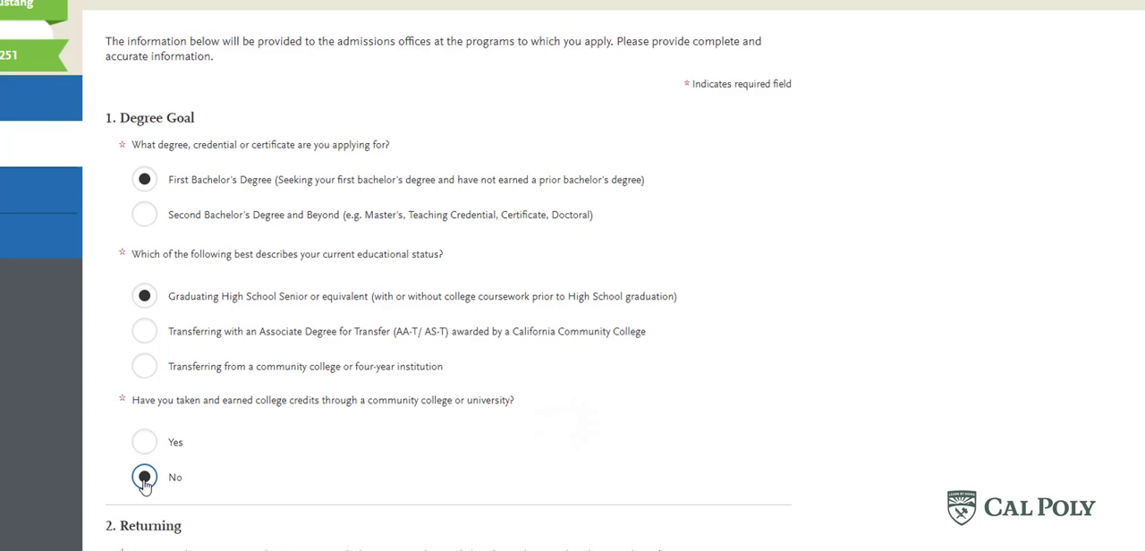
- Set the educational status to transferring with an Associate Degree for Transfer, with City College of San Francisco and the Kinesiology ADT program
click(143, 333)
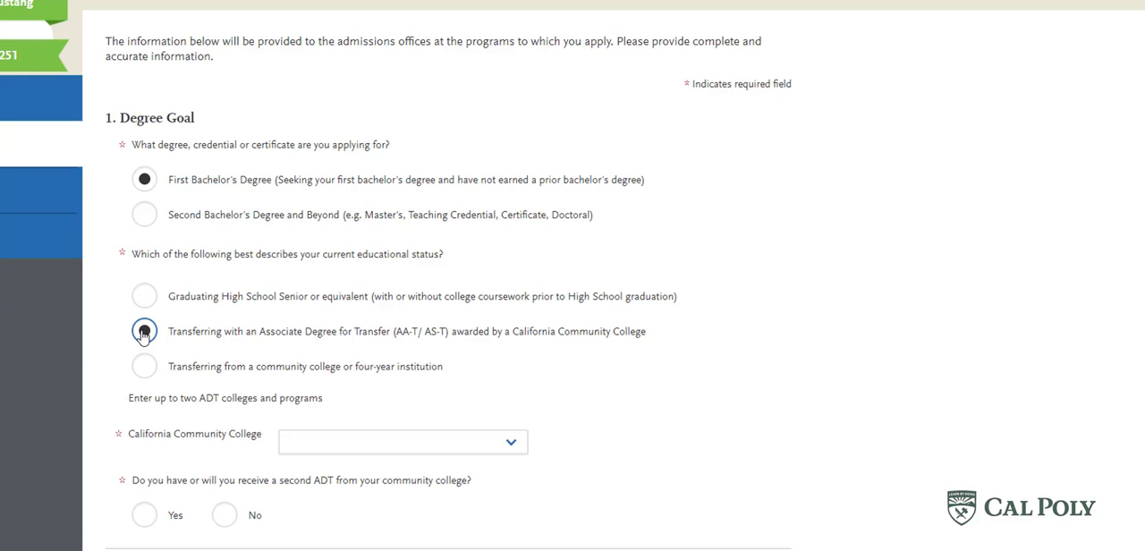
click(410, 451)
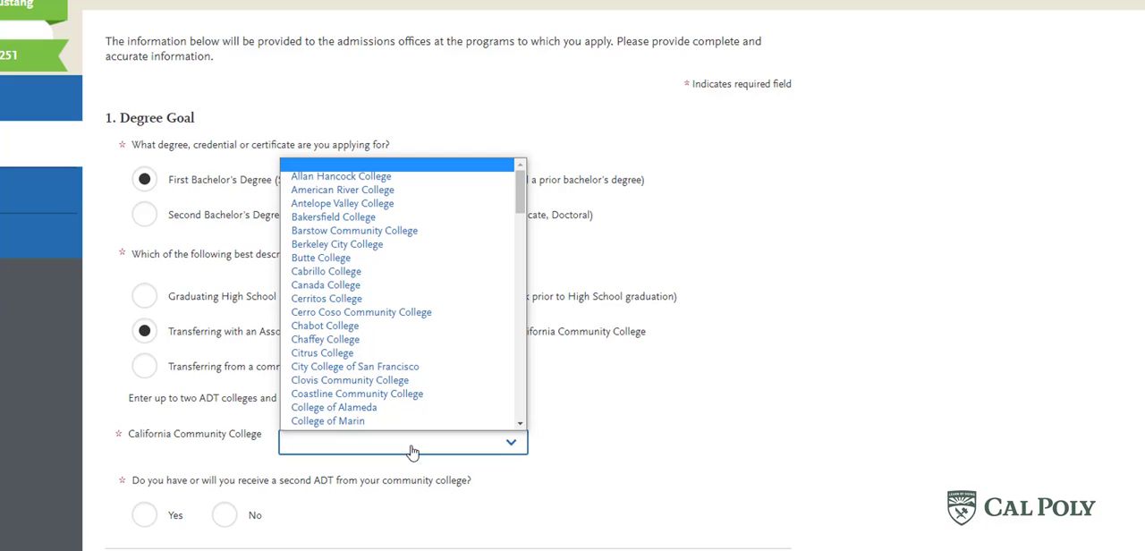
click(410, 369)
click(458, 492)
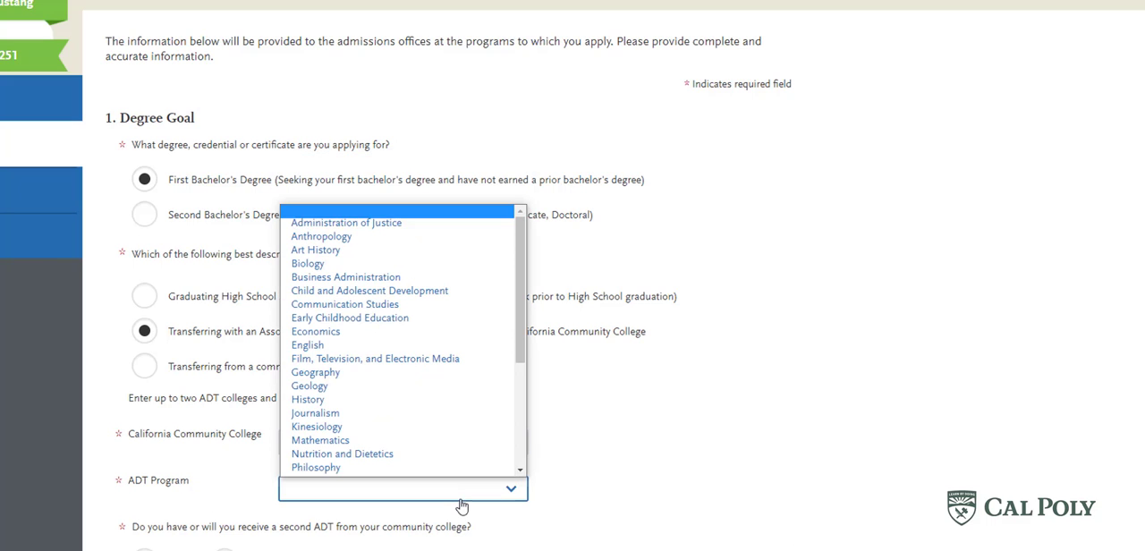
click(445, 430)
scroll(618, 492, down, 2)
scroll(447, 488, up, 2)
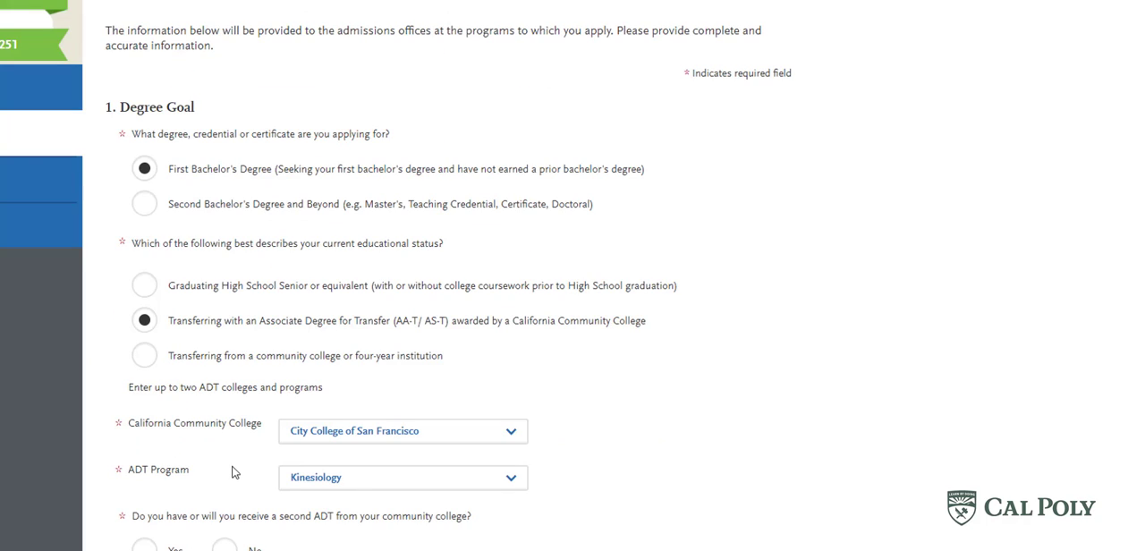
- Set the educational status to transferring from a community college or four-year institution with 60+ semester credits
click(144, 355)
scroll(268, 385, down, 1)
click(310, 366)
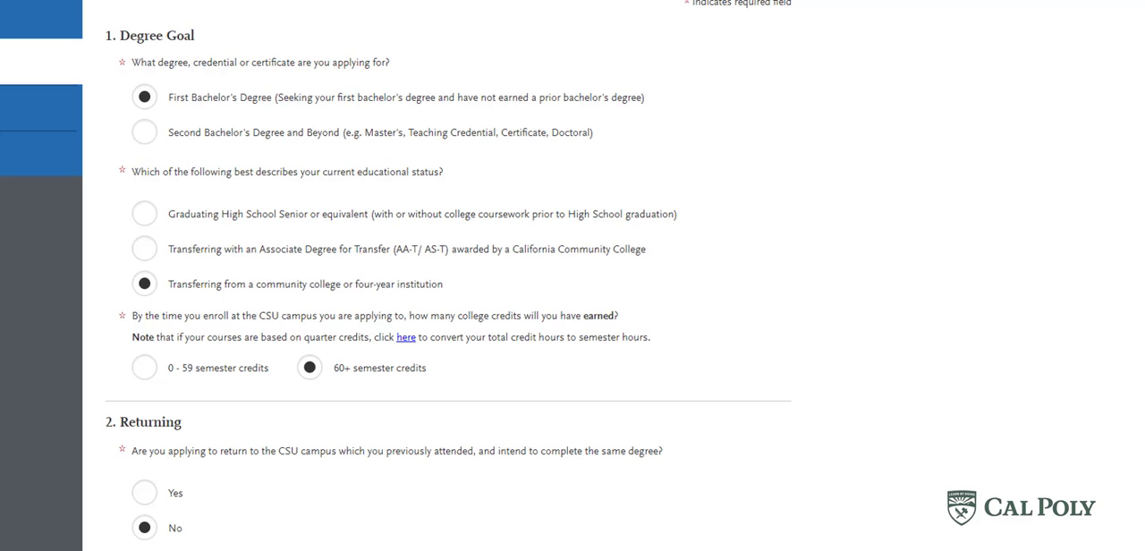
- Set the educational status to Graduating High School Senior or equivalent and answer Yes to having earned college credits
scroll(143, 286, up, 1)
click(144, 284)
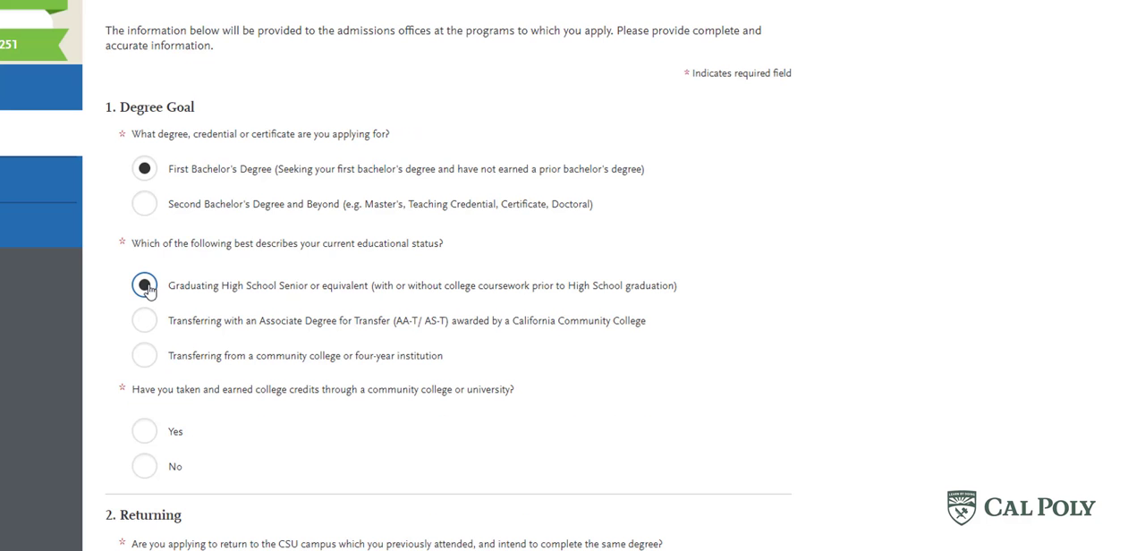
click(144, 432)
scroll(361, 418, down, 3)
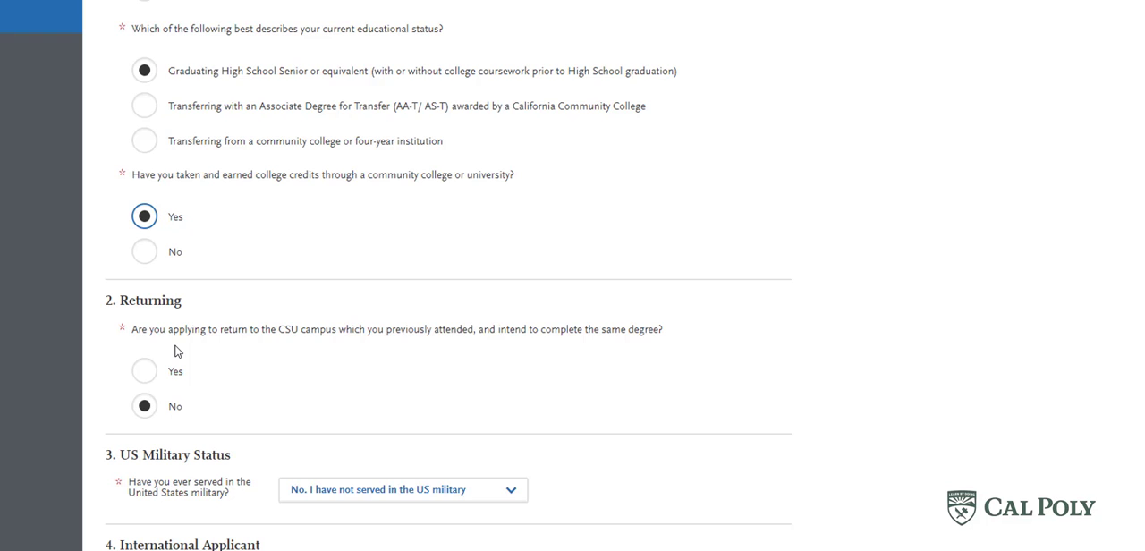
scroll(363, 368, down, 3)
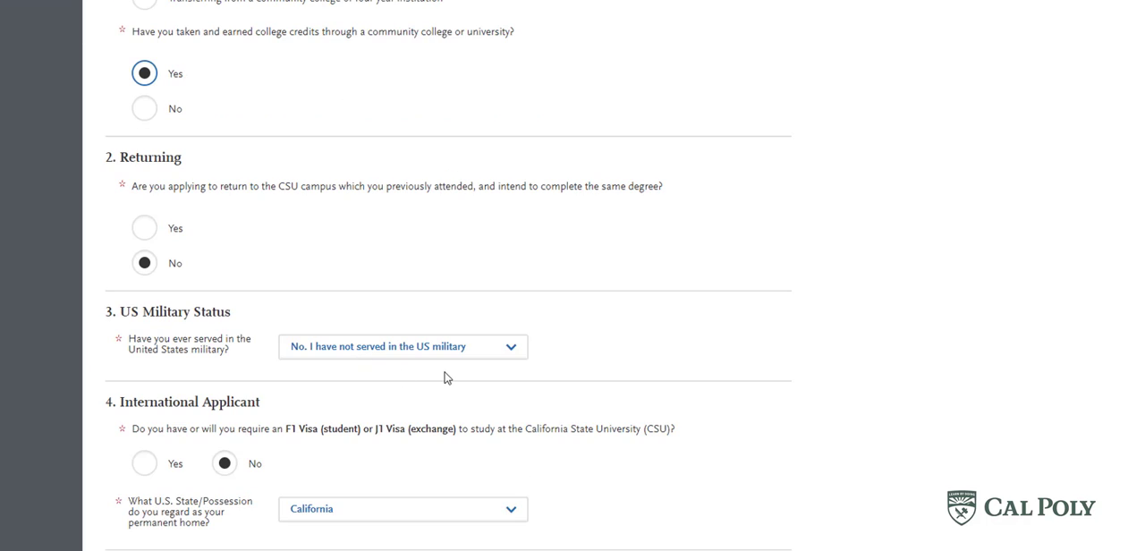
scroll(488, 404, down, 2)
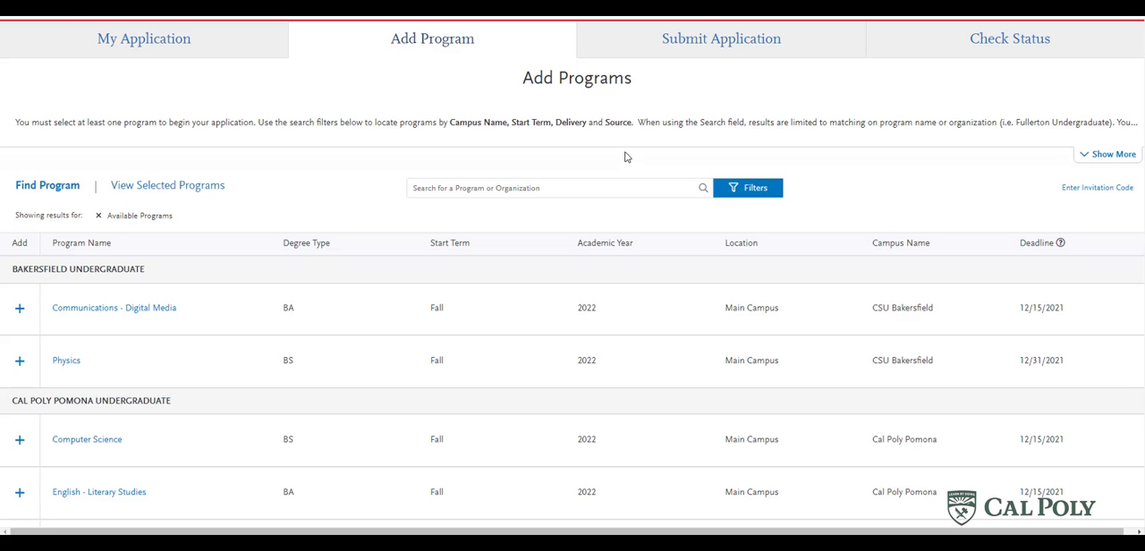
- Filter the available programs by campus to Cal Poly San Luis Obispo
click(765, 199)
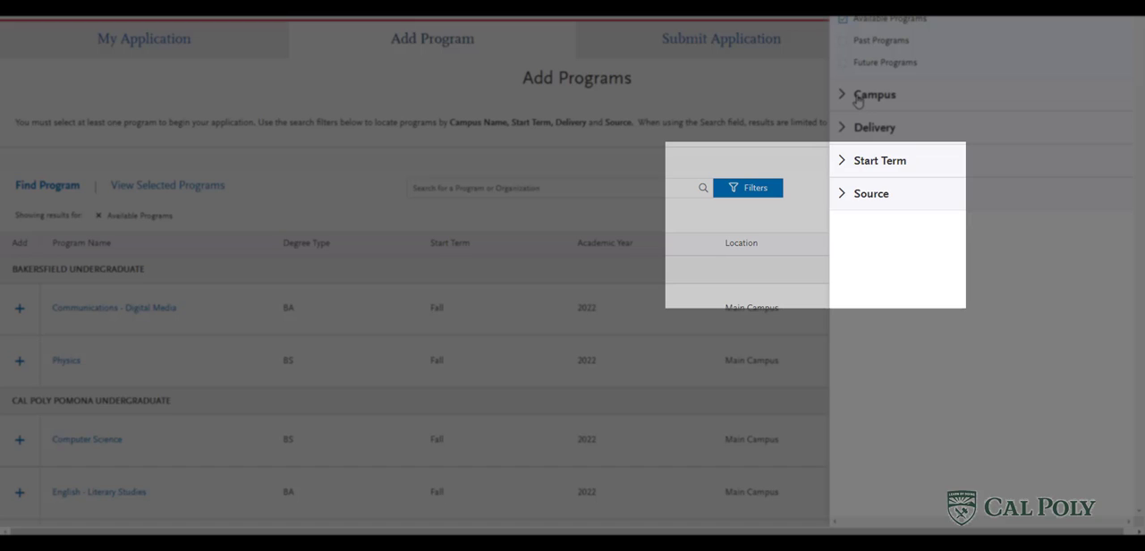
click(857, 98)
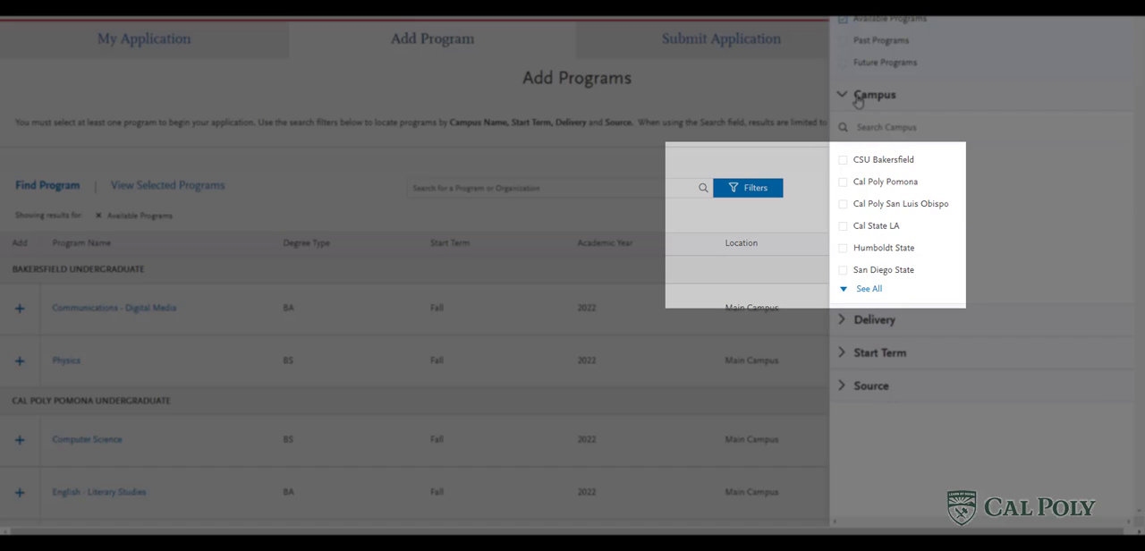
click(844, 206)
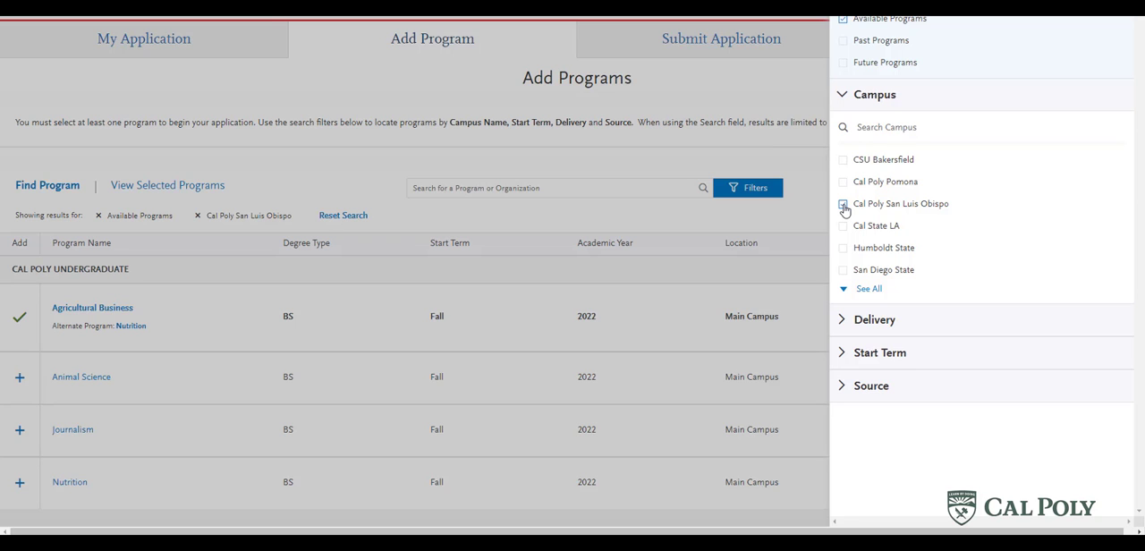
click(539, 217)
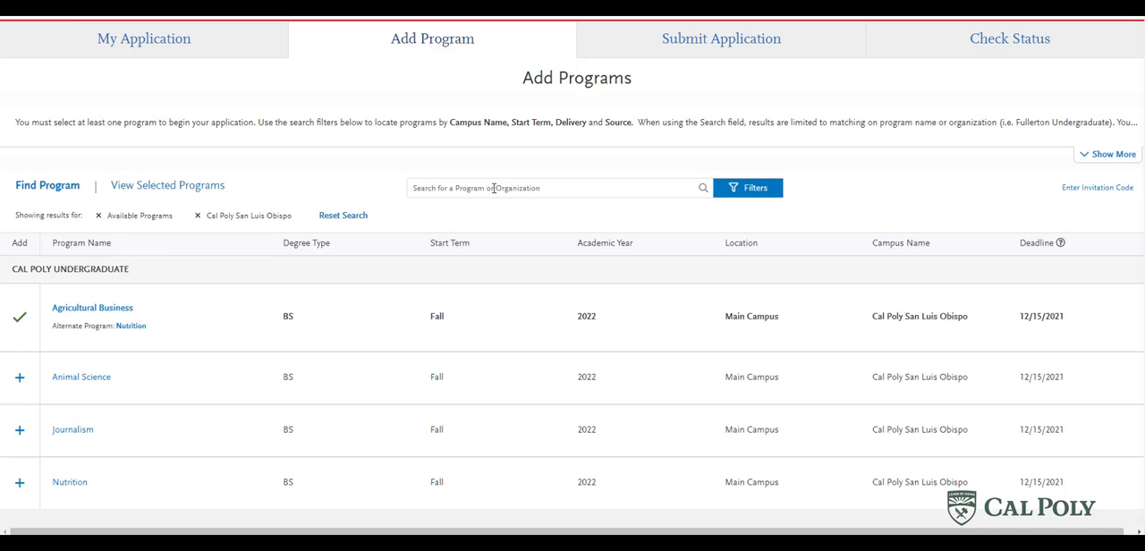
- Opt out of an alternate program for Agricultural Business in place of Nutrition and save the choice
click(135, 328)
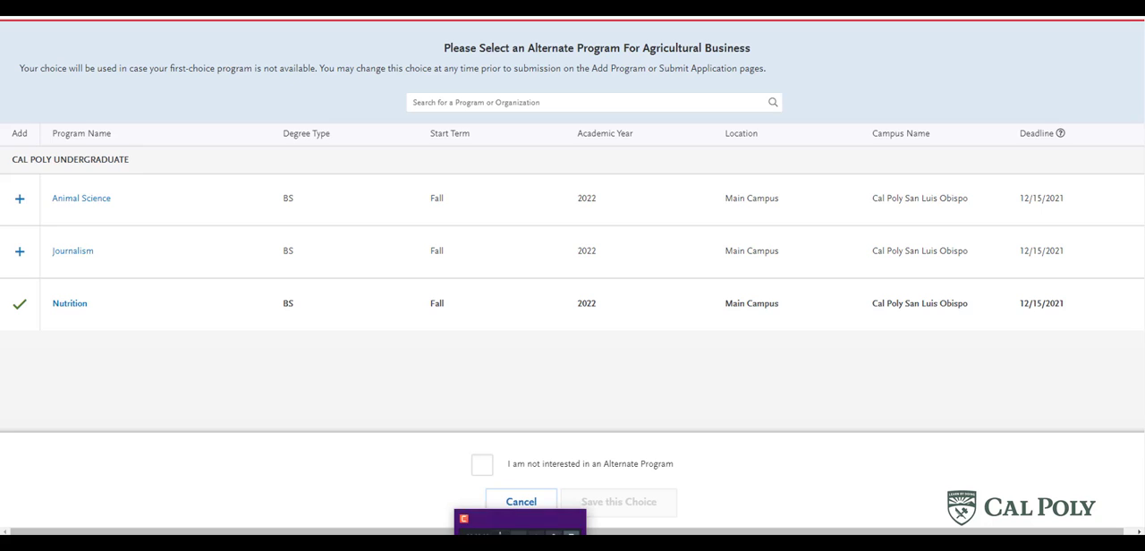
click(483, 466)
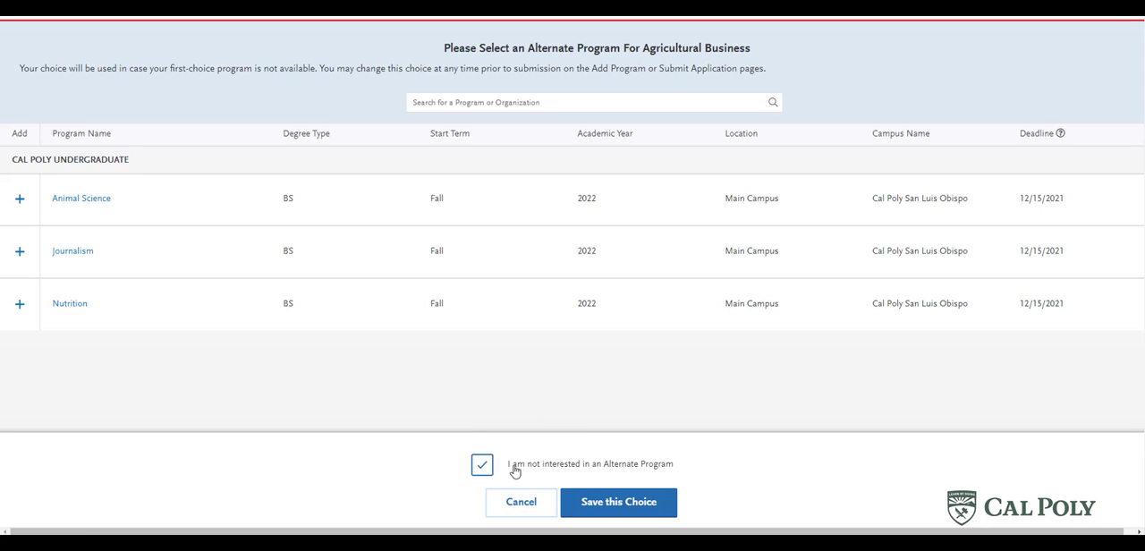
click(624, 506)
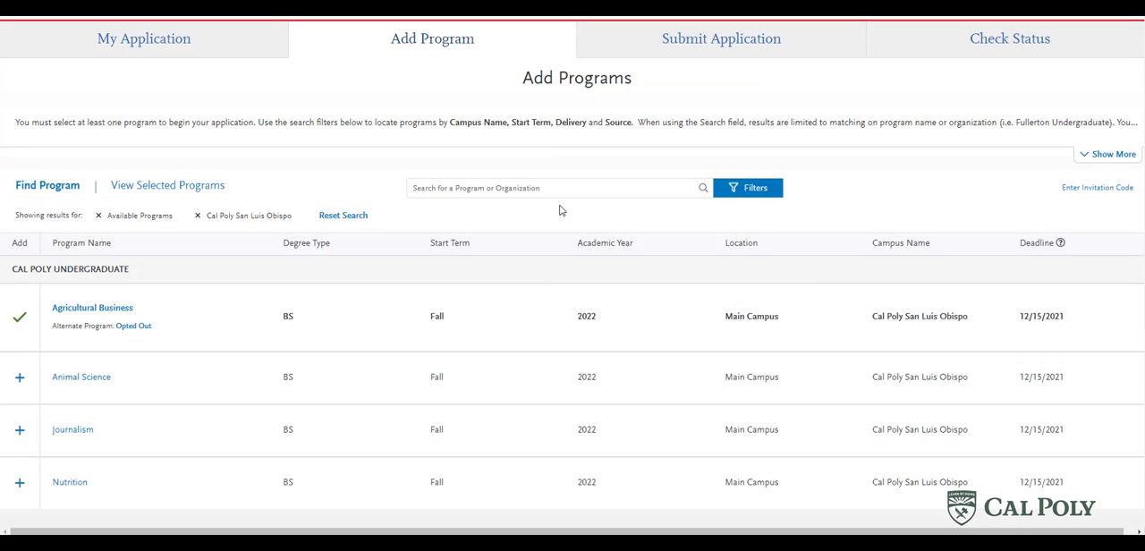
- Return to the application dashboard and open the Financial and Parental Information section under Personal Information
click(154, 47)
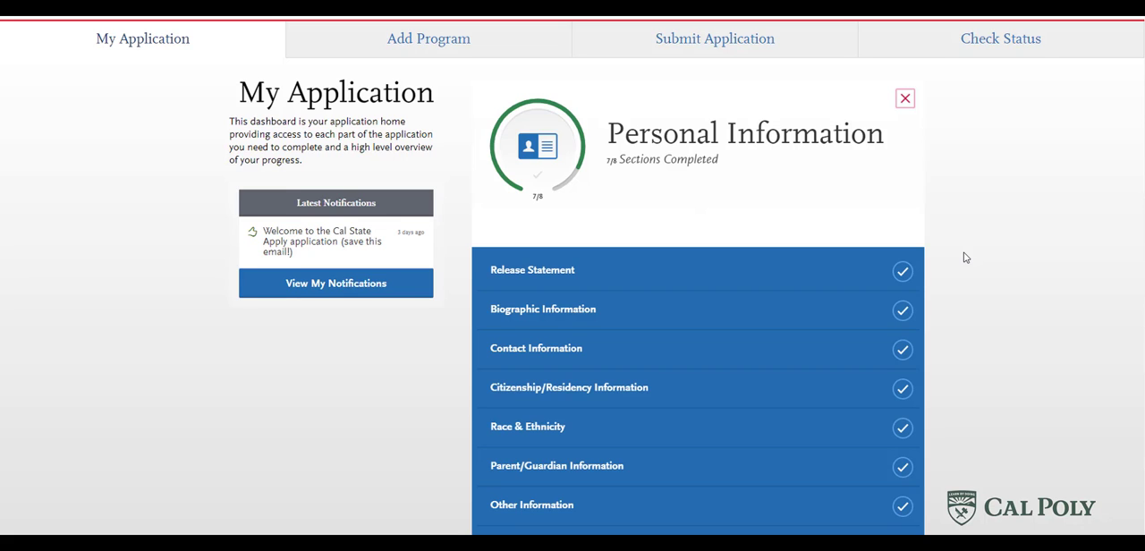
scroll(965, 258, down, 1)
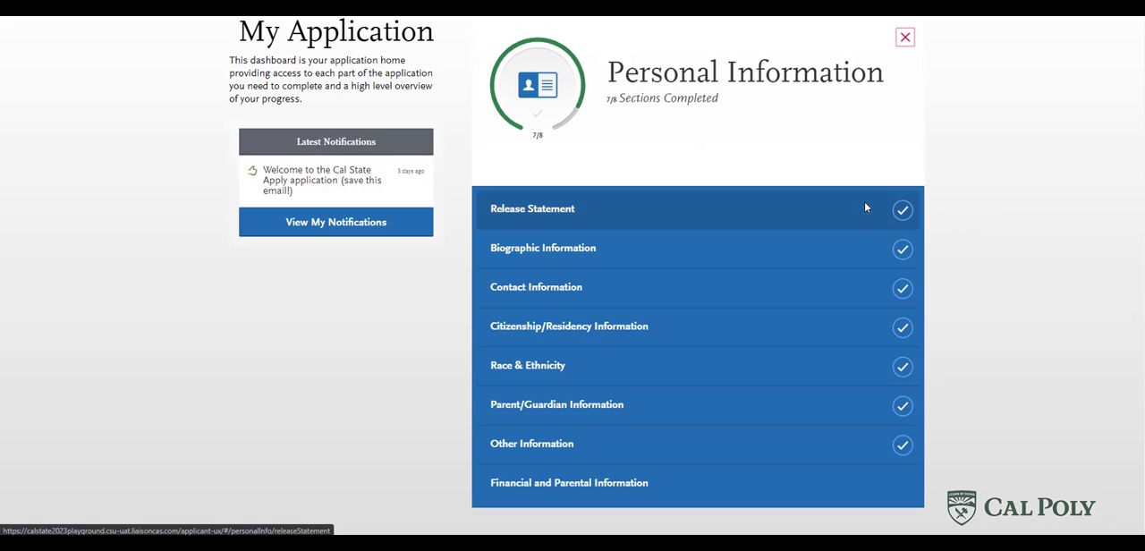
click(863, 494)
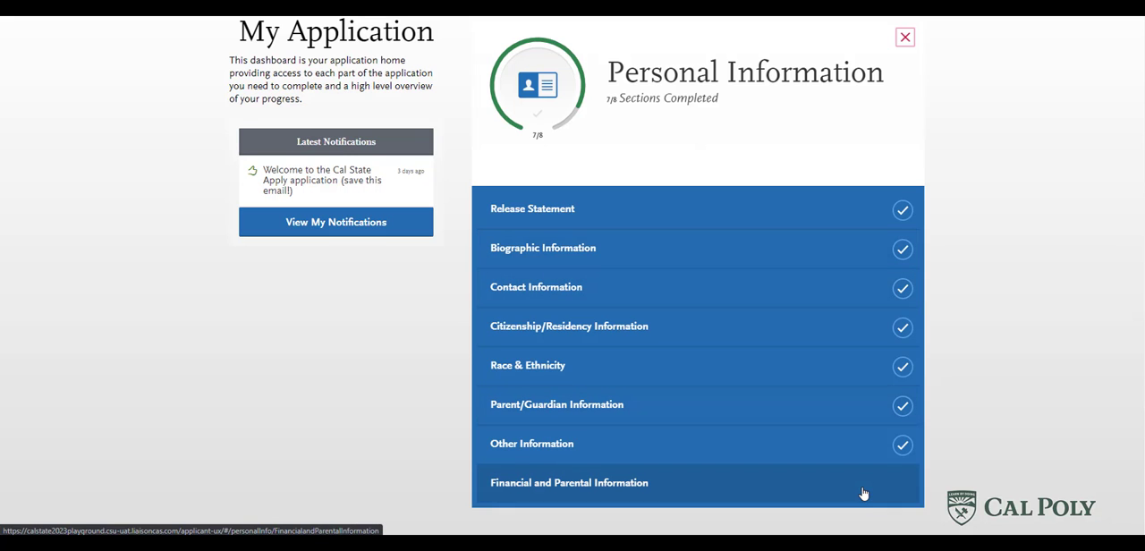
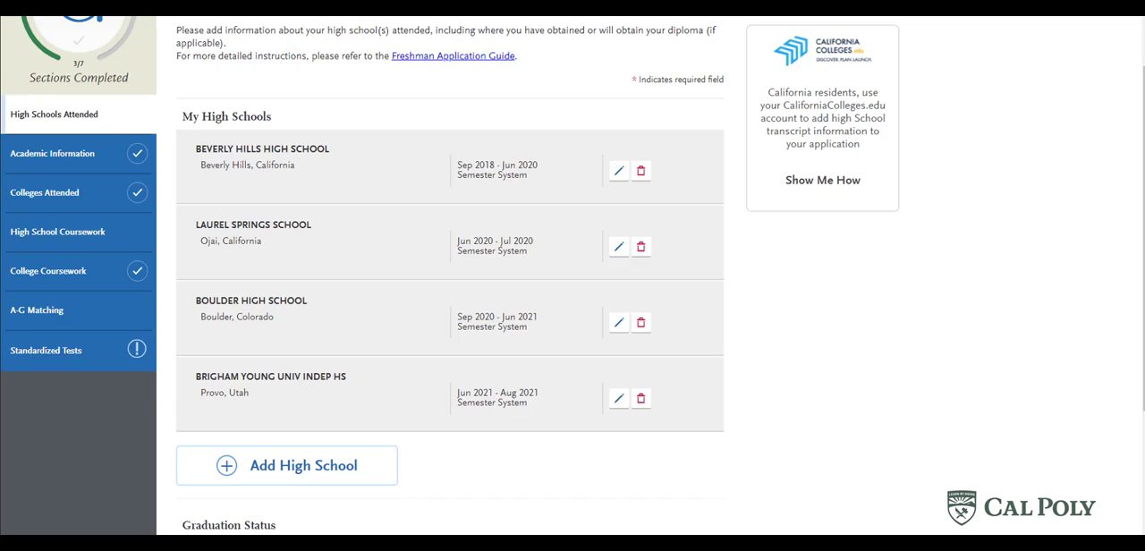
- Add a high school, search California schools for "templeton" and select Templeton High School
click(340, 467)
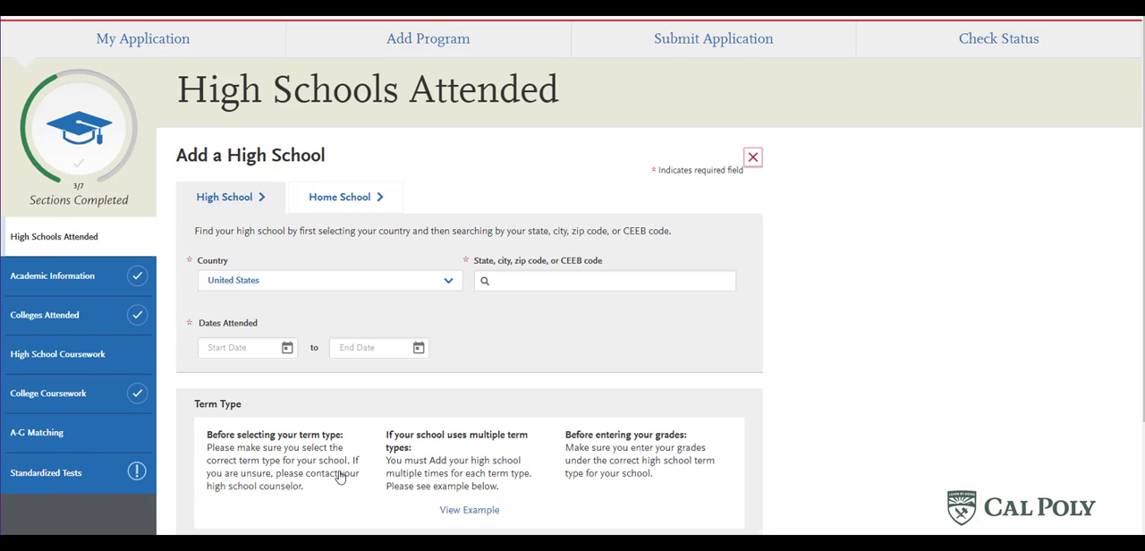
click(516, 284)
text(ca)
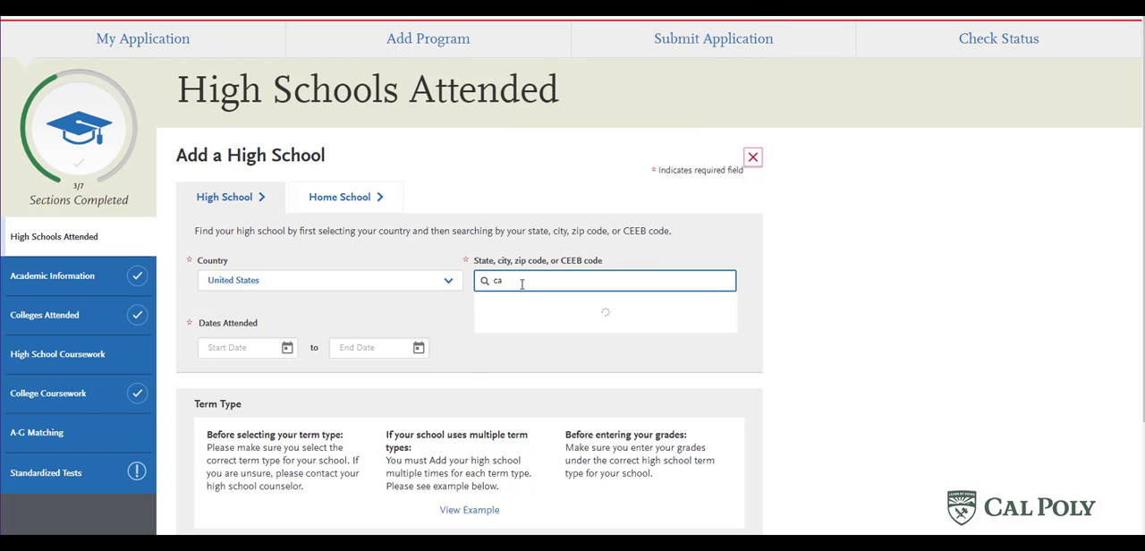
click(565, 330)
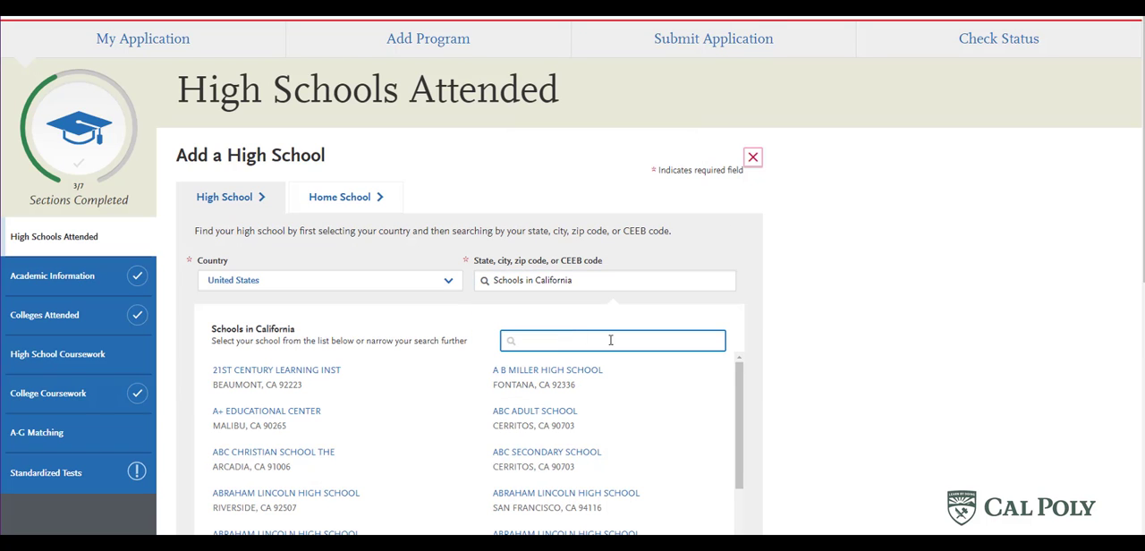
click(667, 350)
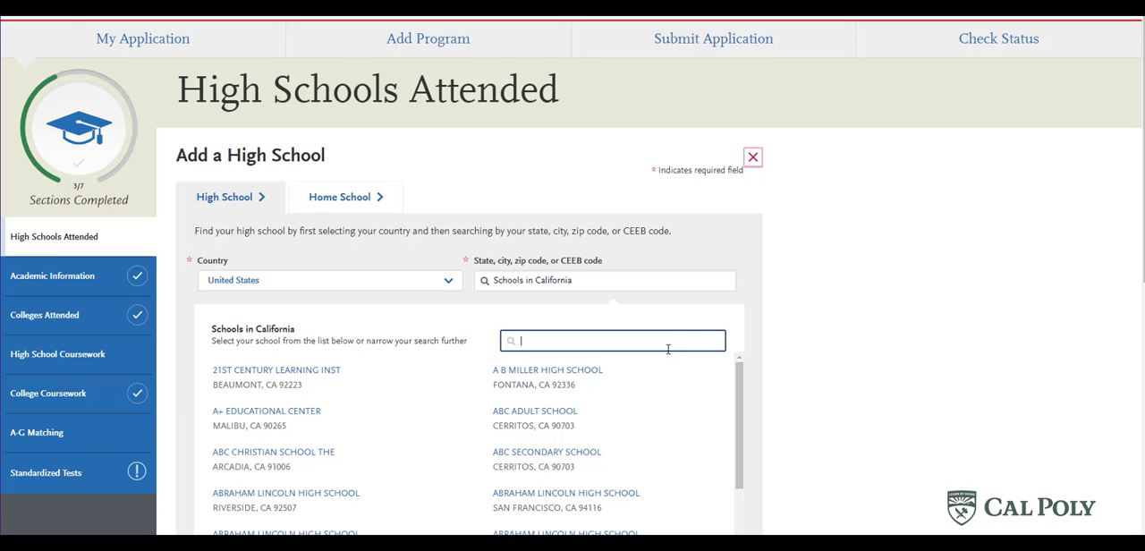
text(templeton)
click(294, 370)
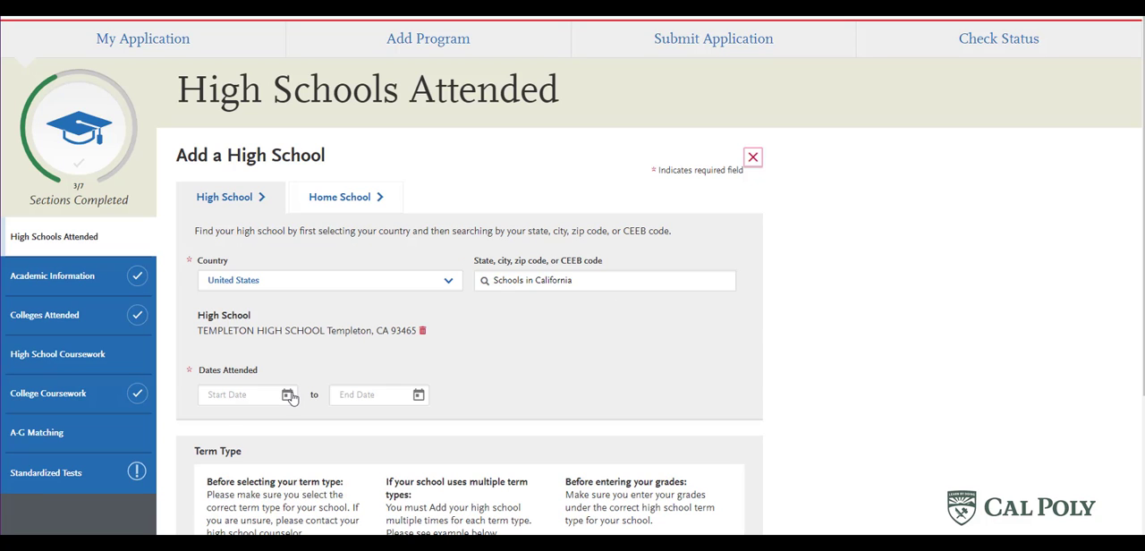
- Set the Templeton High School attendance dates to August 2021 through June 2022 and the term type to Semester
click(289, 397)
click(287, 429)
click(418, 396)
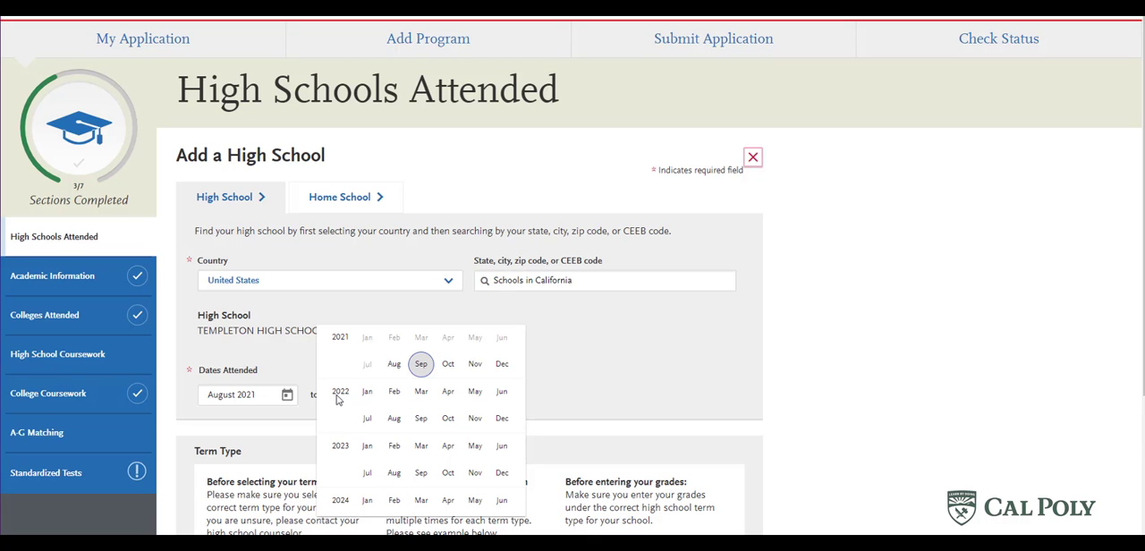
click(503, 402)
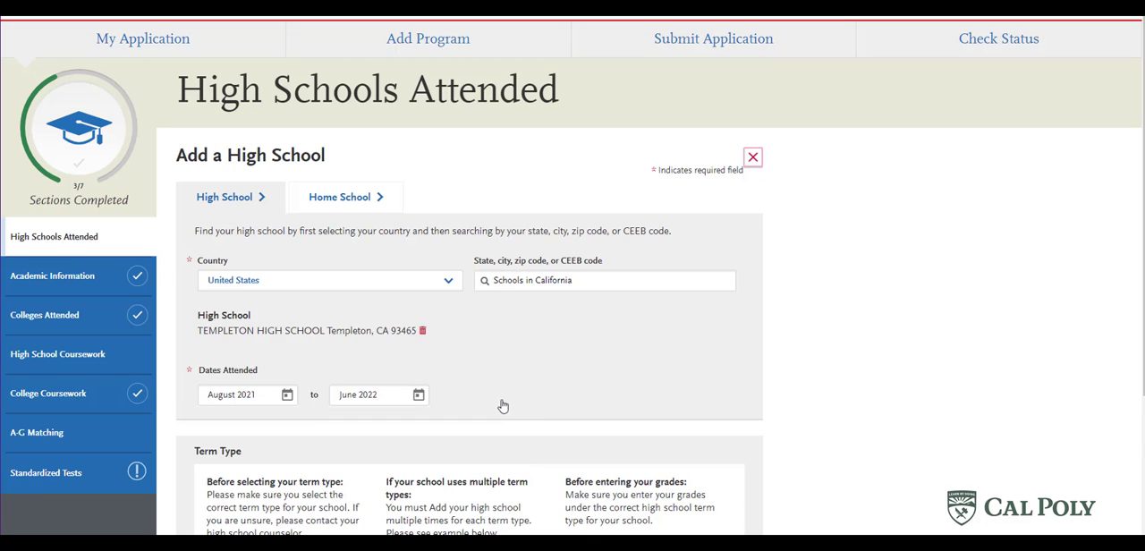
scroll(505, 402, down, 2)
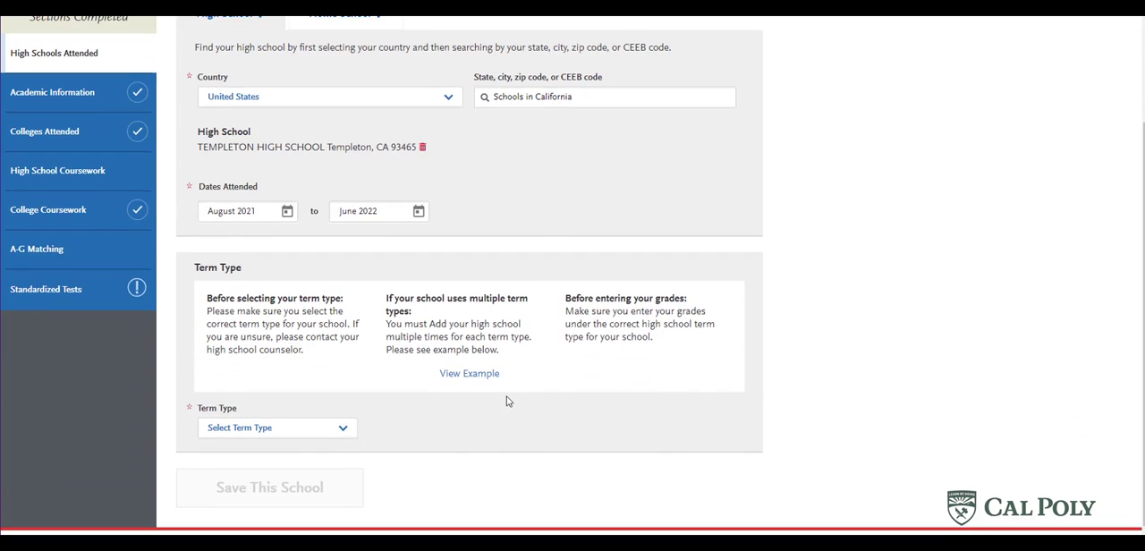
click(329, 434)
click(326, 458)
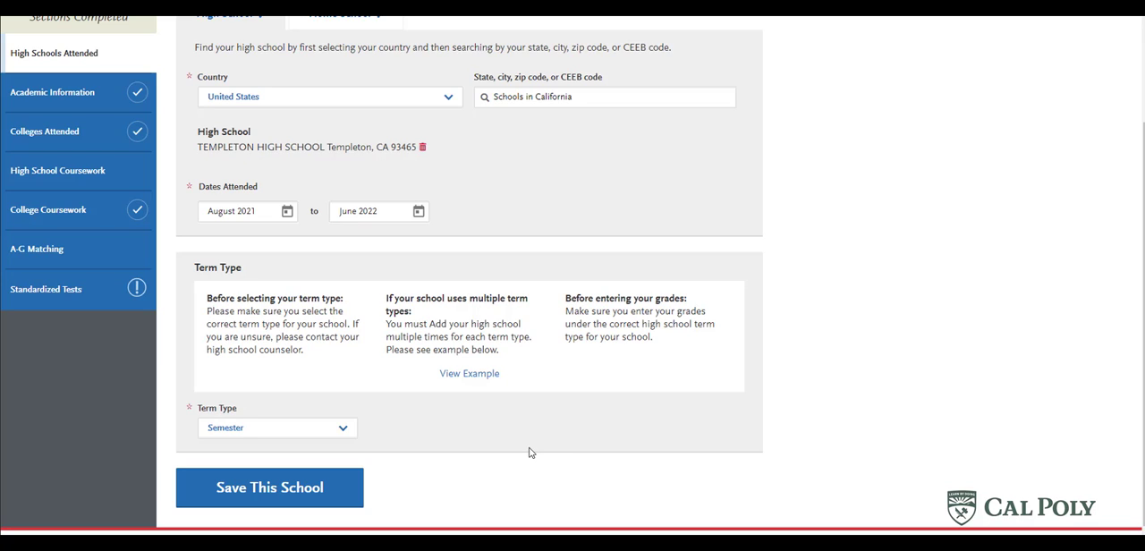
- Review the multiple term type example and save the Templeton High School entry
click(462, 376)
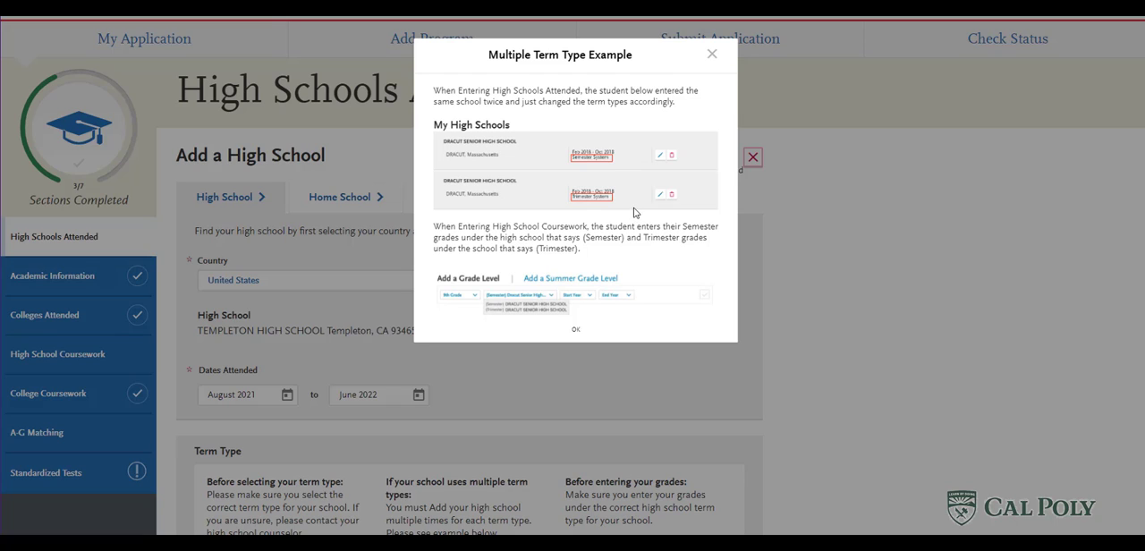
click(575, 330)
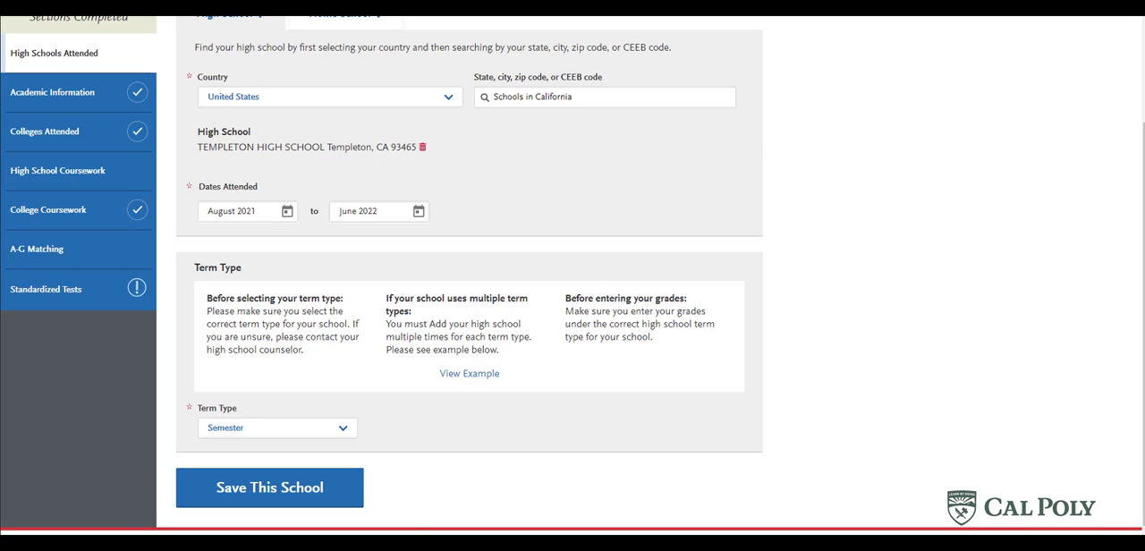
click(299, 489)
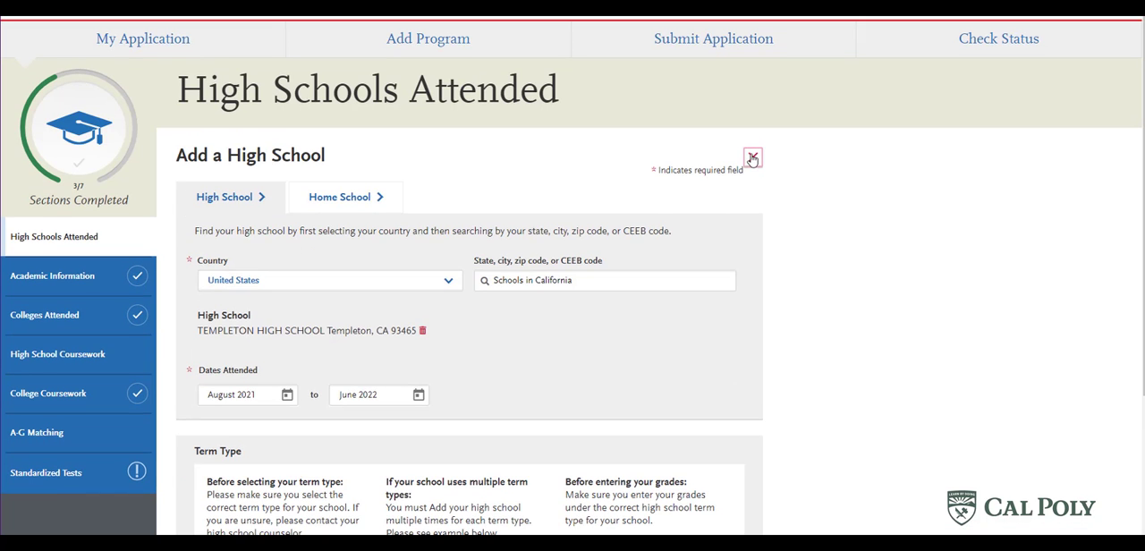
click(749, 154)
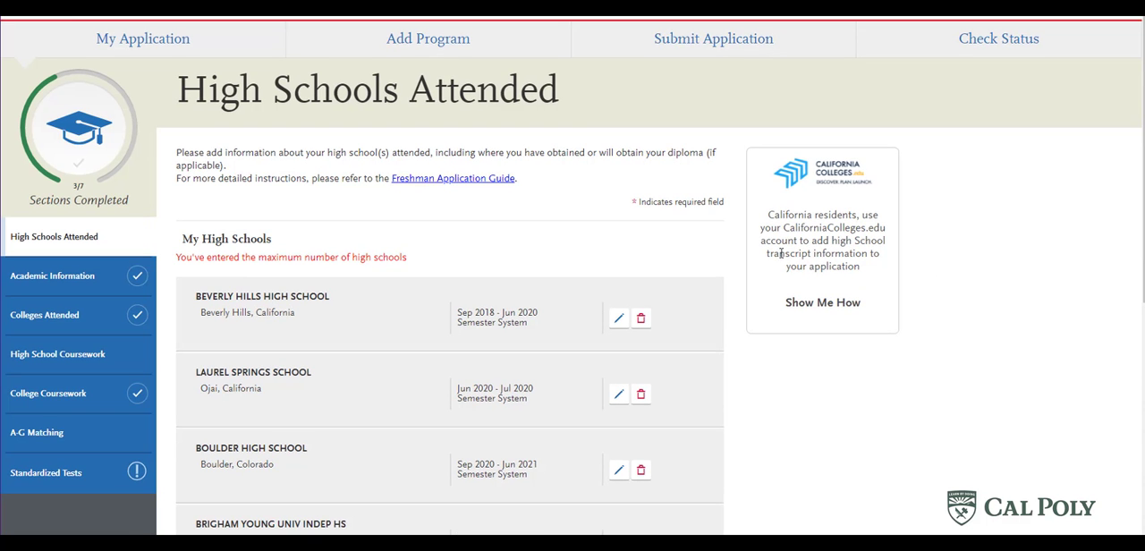
- Set the graduation status to graduating with a high school diploma, received from Templeton High School
scroll(815, 386, down, 3)
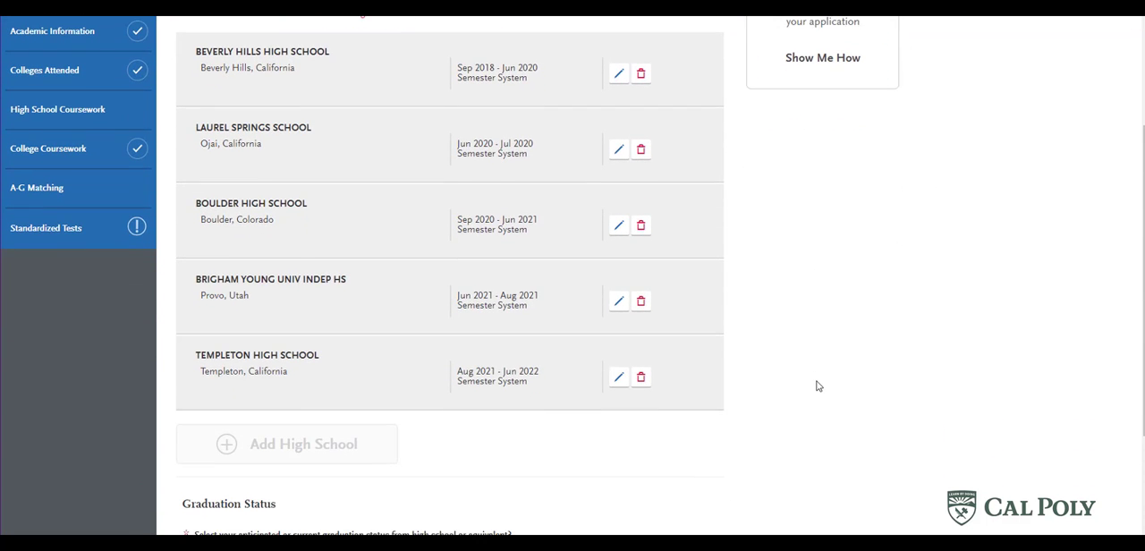
scroll(816, 386, down, 2)
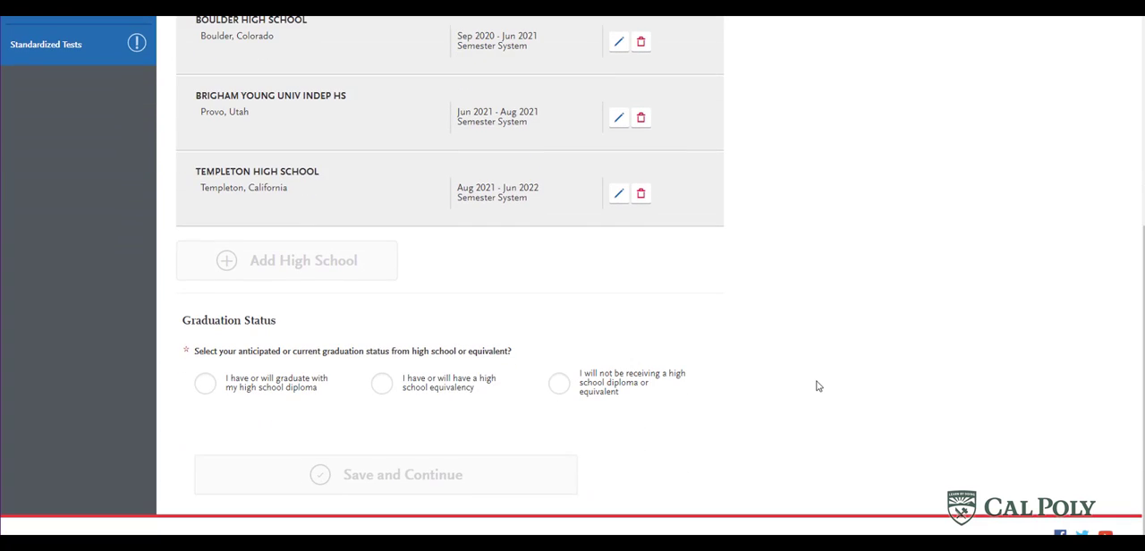
scroll(816, 385, down, 1)
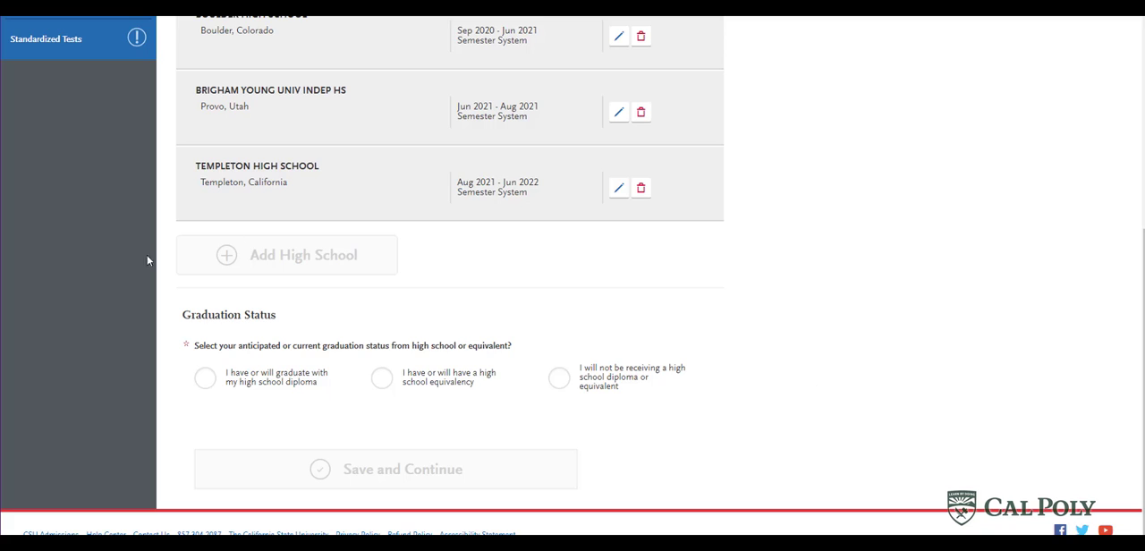
click(207, 386)
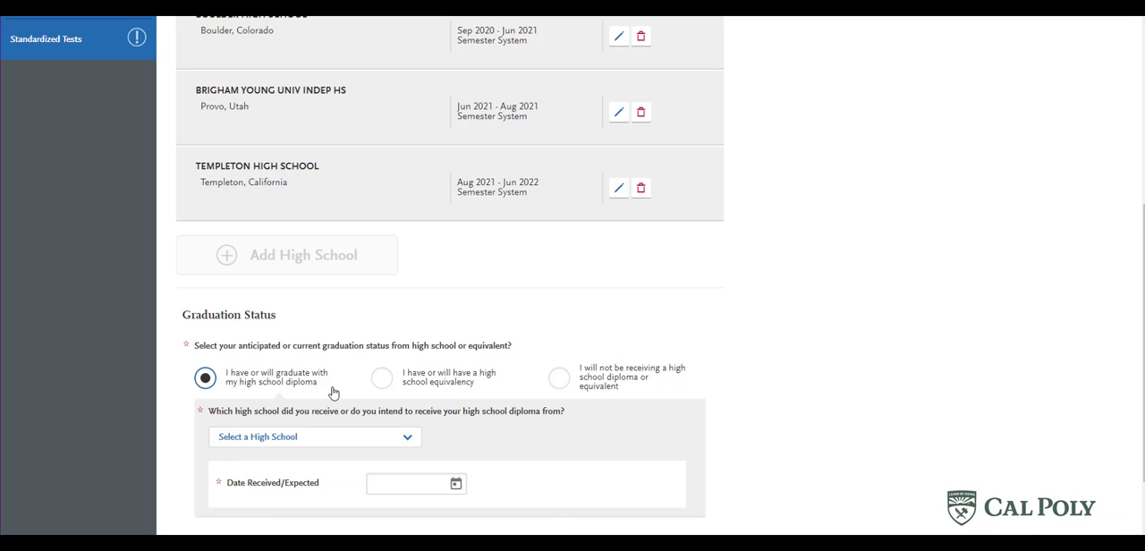
scroll(846, 371, down, 2)
click(298, 322)
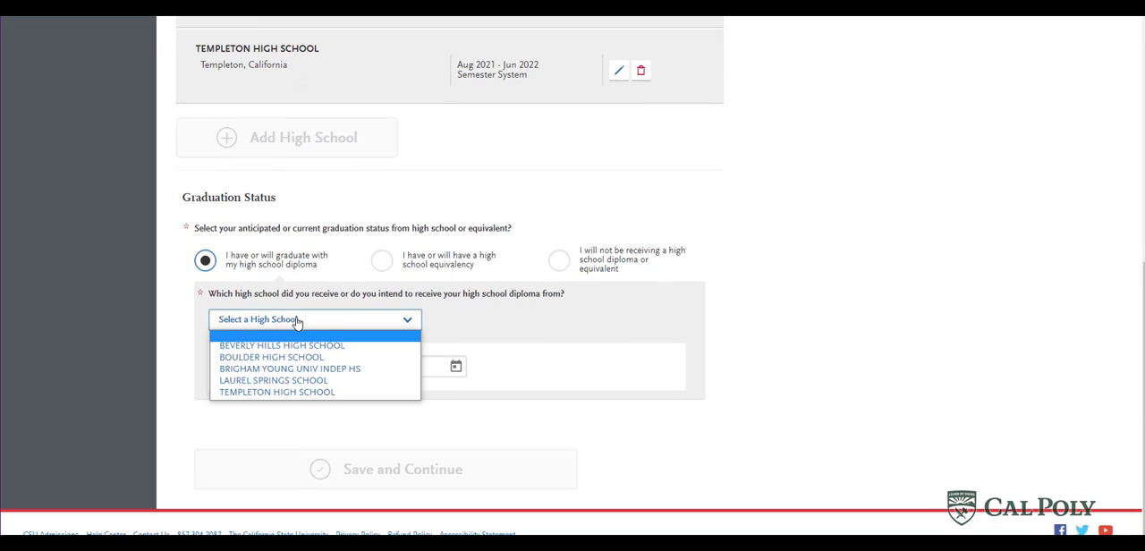
click(320, 393)
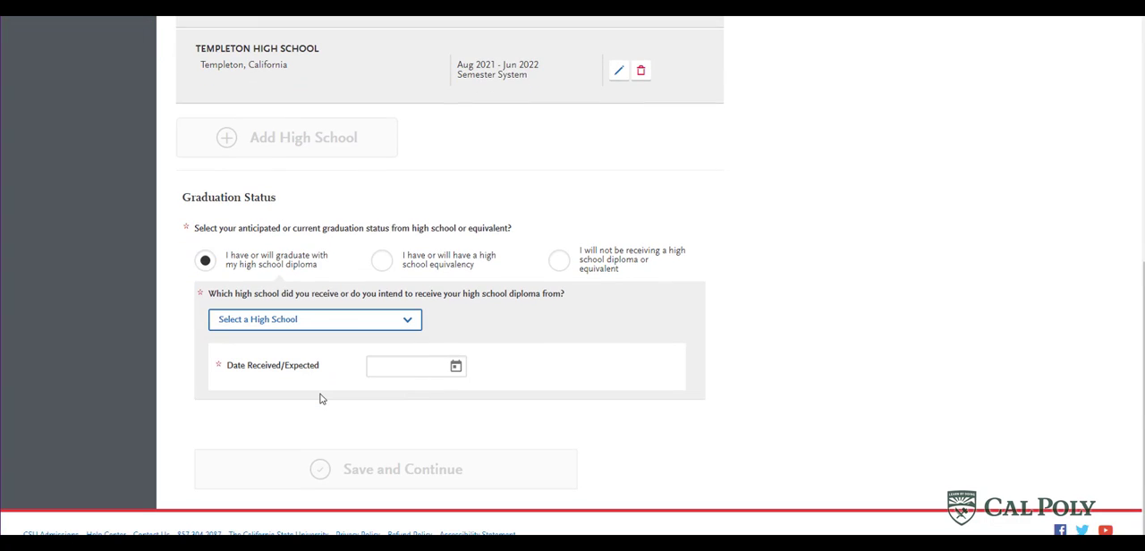
- Set the diploma's expected date to June 2022, then save and continue to Academic Information
click(413, 370)
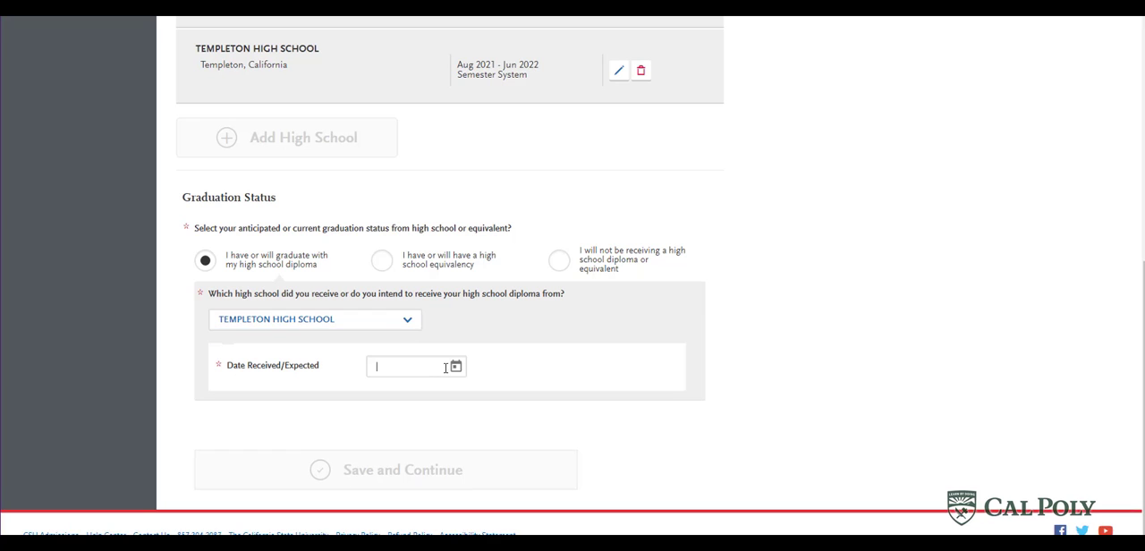
click(455, 367)
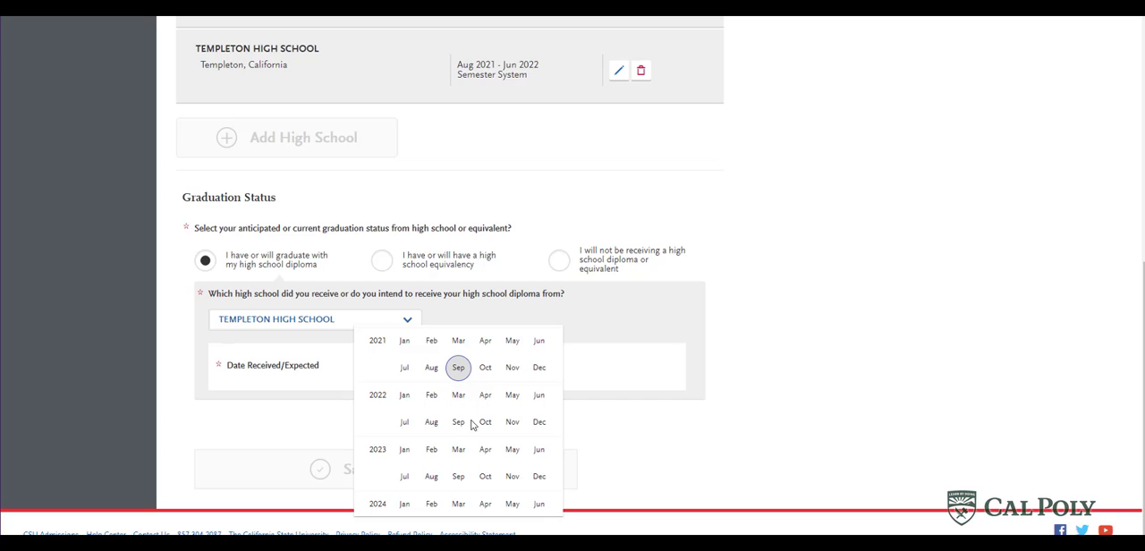
click(541, 399)
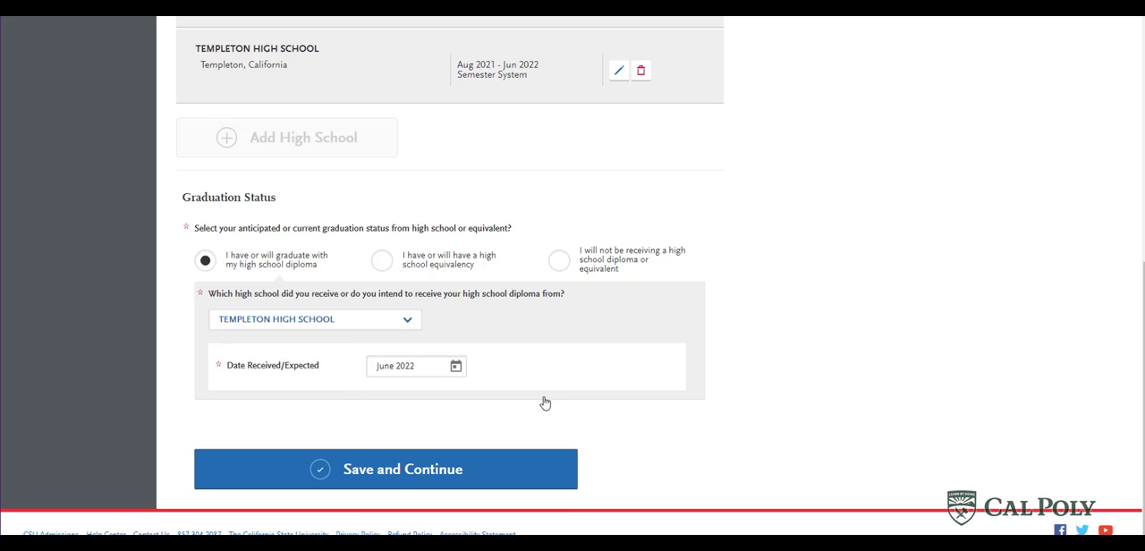
click(488, 481)
click(209, 235)
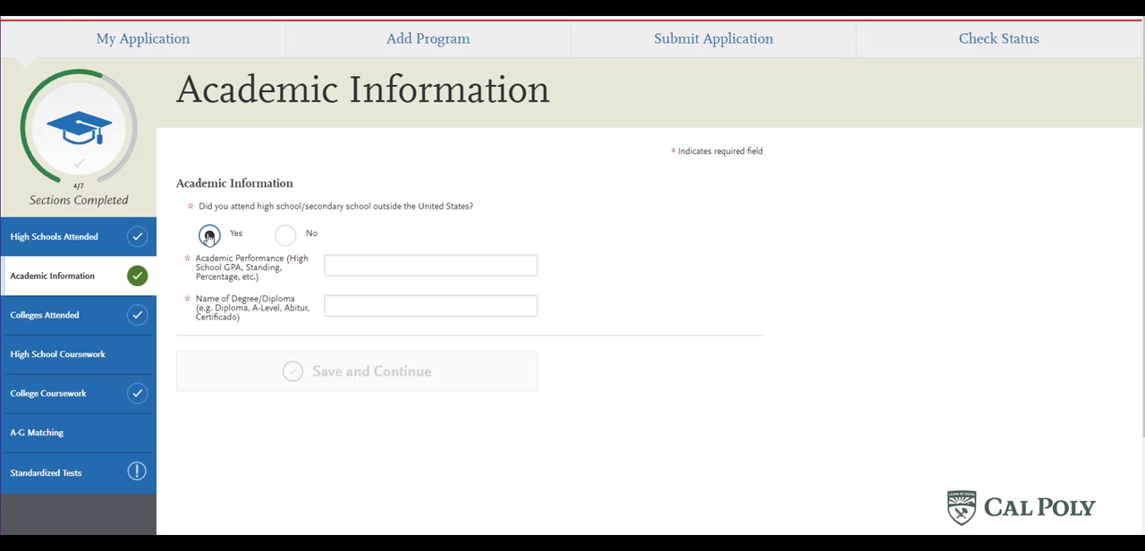
click(351, 261)
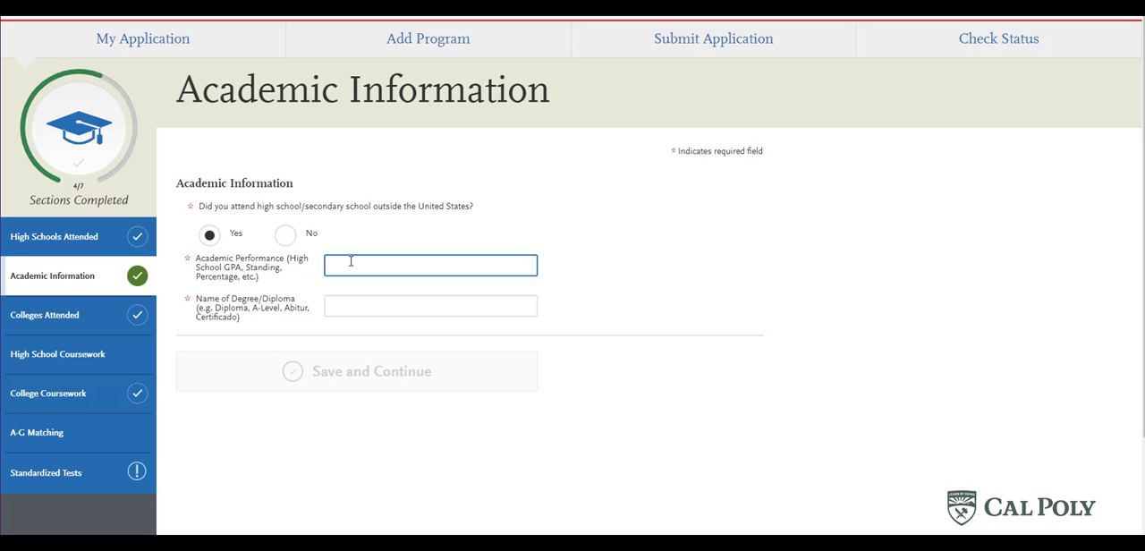
click(349, 304)
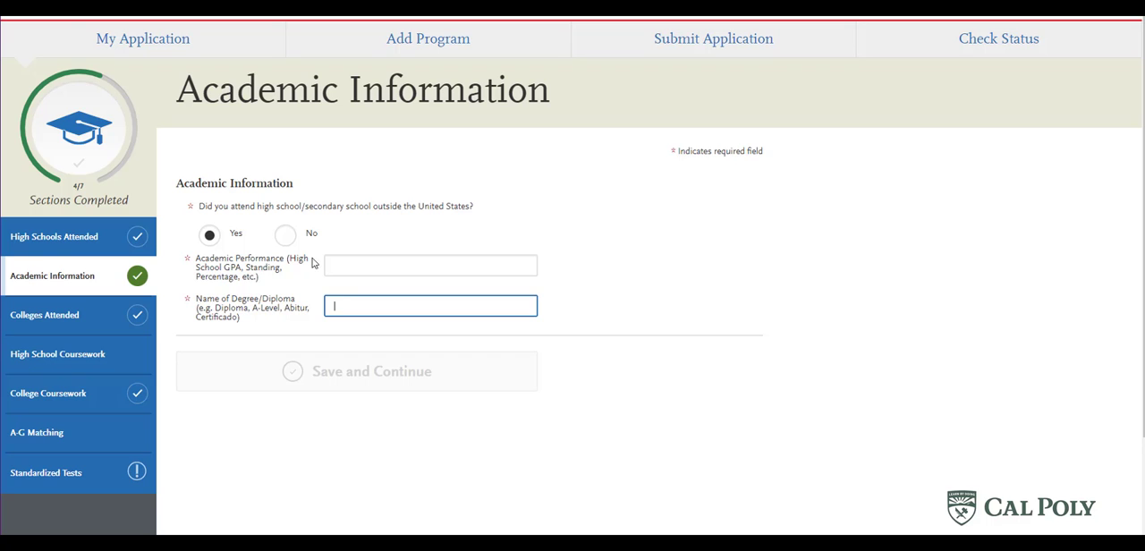
- Answer No to having attended high school or secondary school outside the United States
click(286, 234)
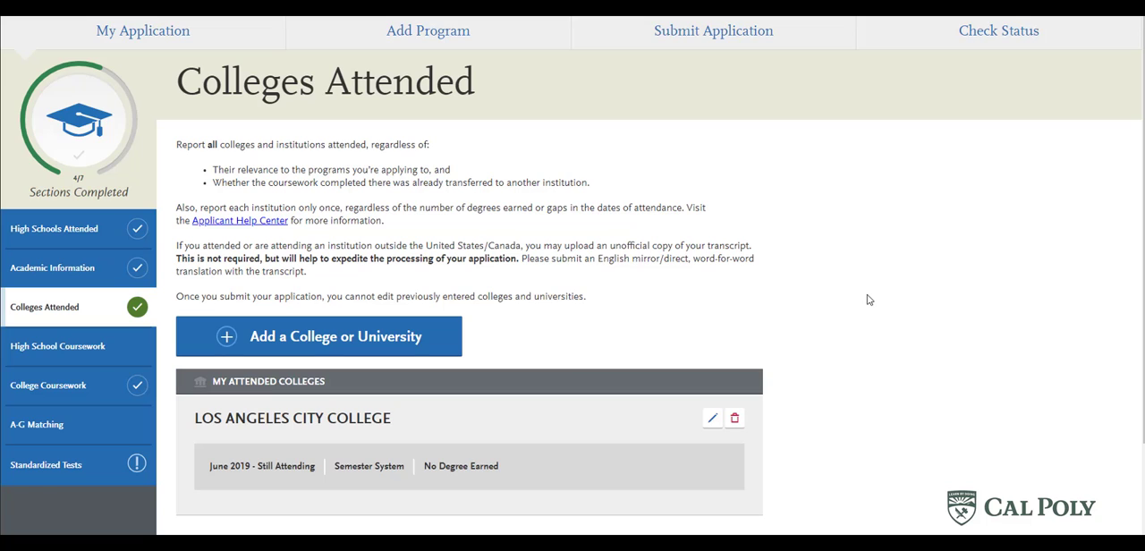
- Start adding another college under Colleges Attended and select Cuesta College
click(296, 341)
click(291, 305)
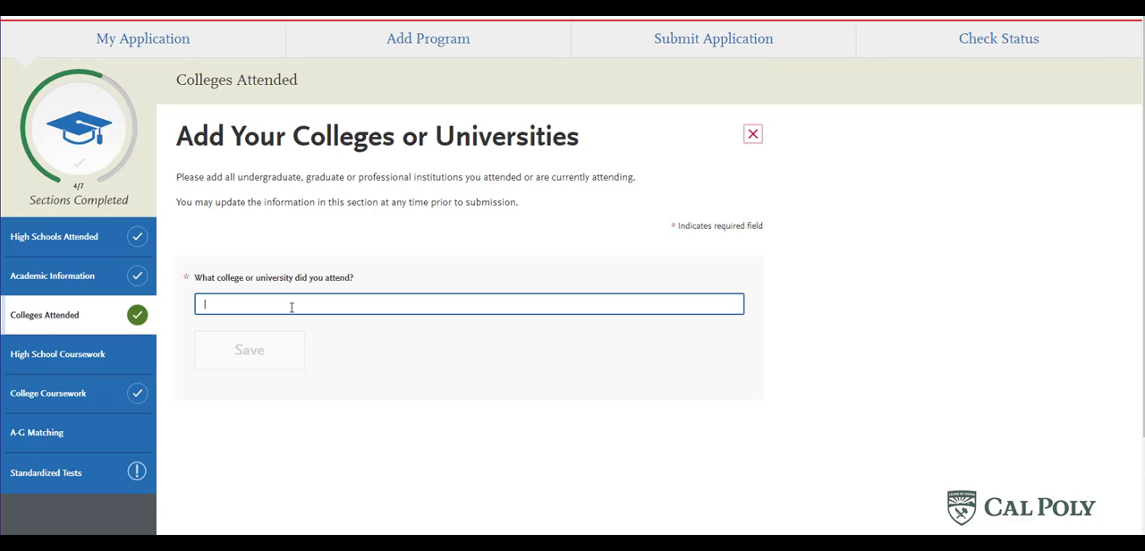
text(cuest)
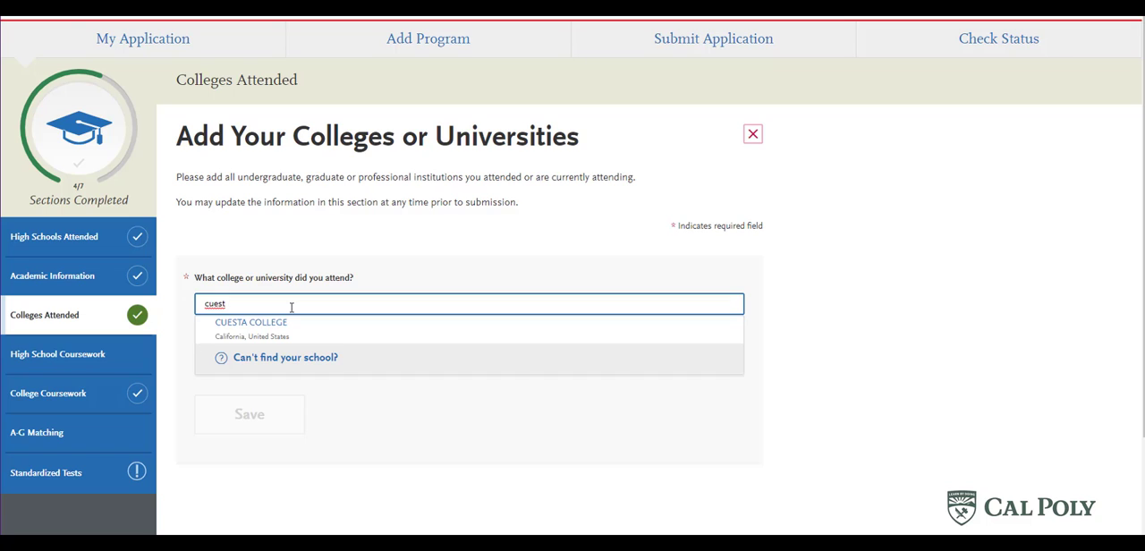
click(289, 328)
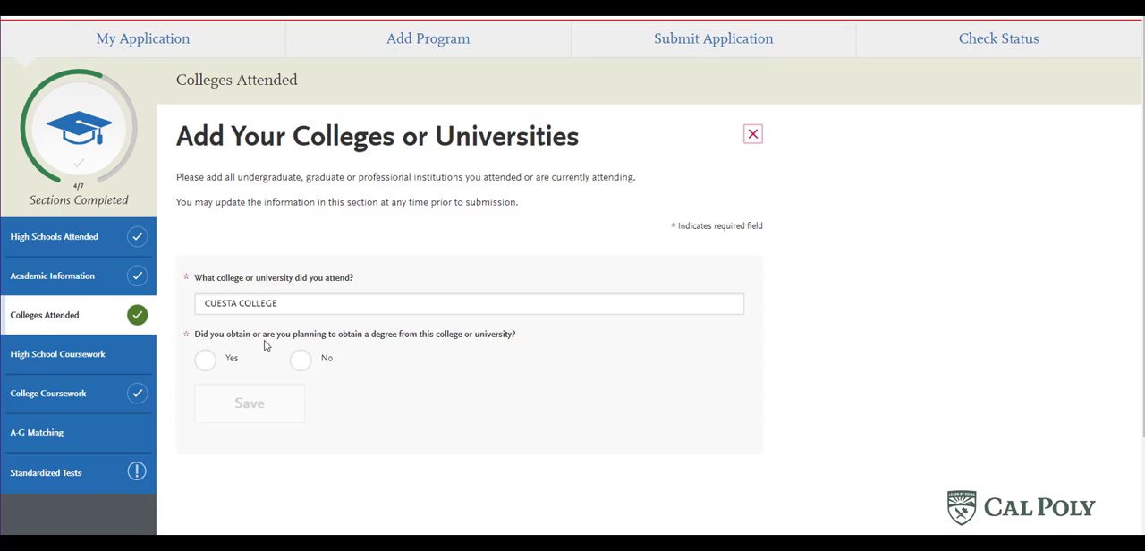
- For Cuesta College, answer No to obtaining a degree, choose the Semester term system and In-State Tuition
click(305, 363)
scroll(307, 368, down, 2)
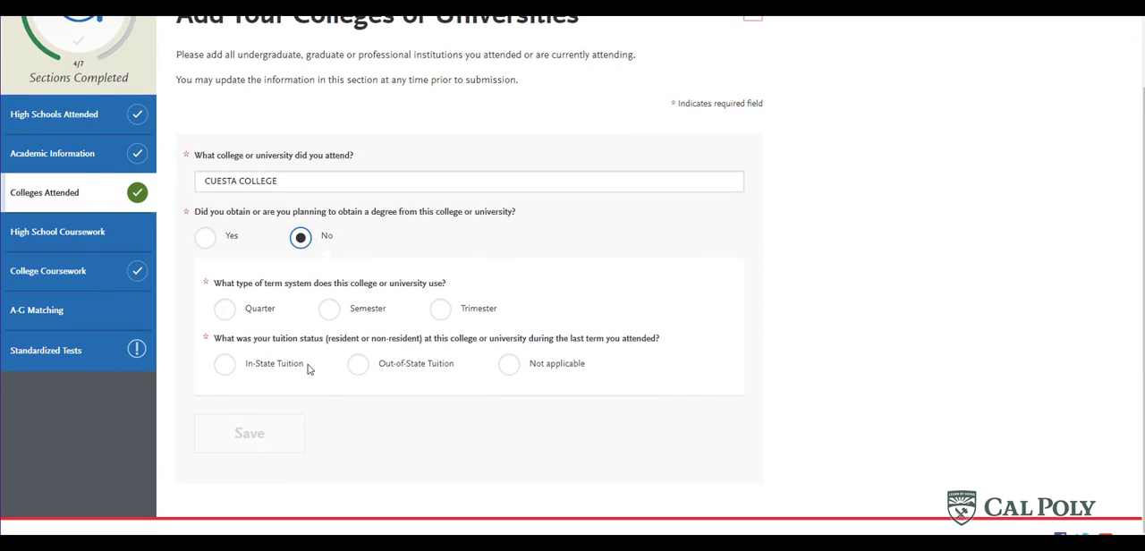
click(329, 310)
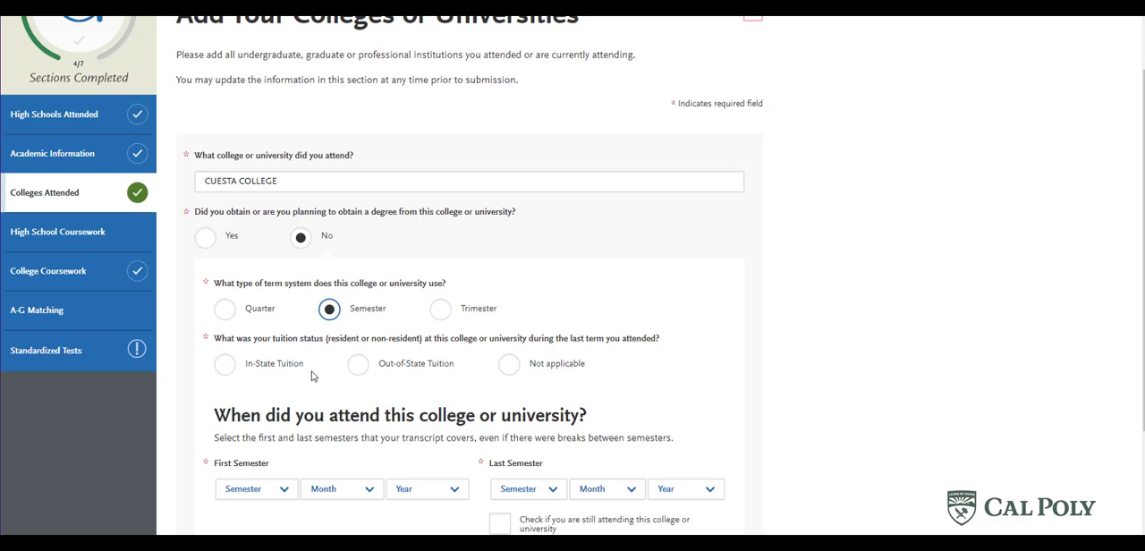
click(224, 365)
- Set Cuesta College's first semester to Spring, April 2020, mark it as still attending, and save the college entry
scroll(213, 385, down, 2)
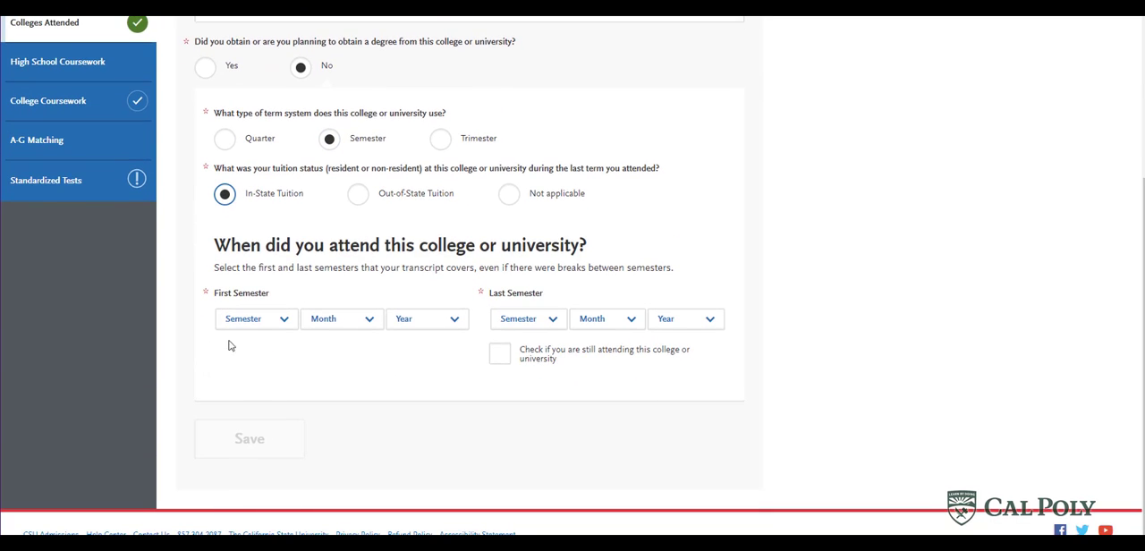
click(256, 325)
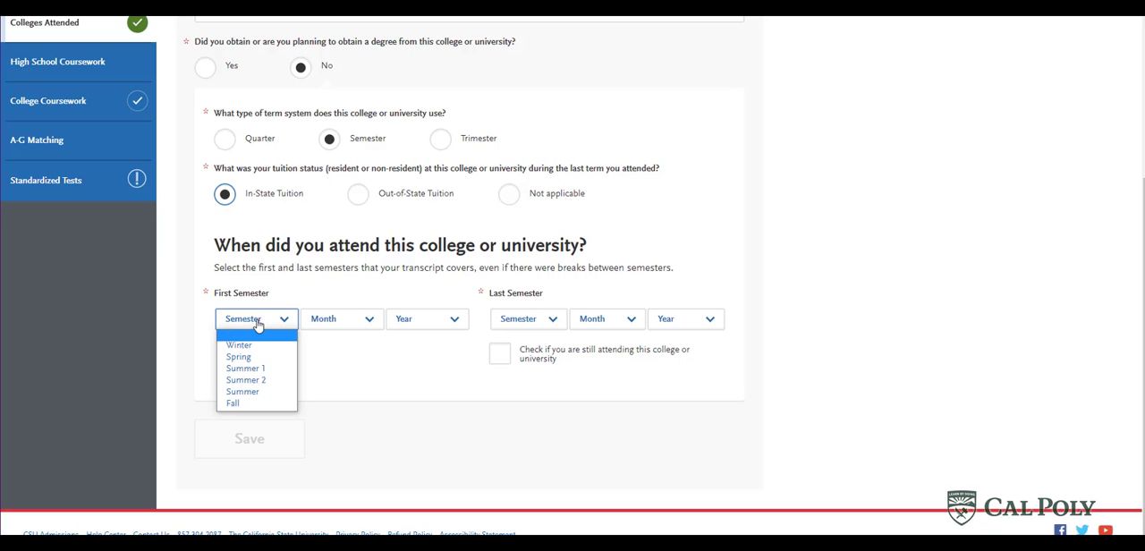
click(261, 361)
click(349, 327)
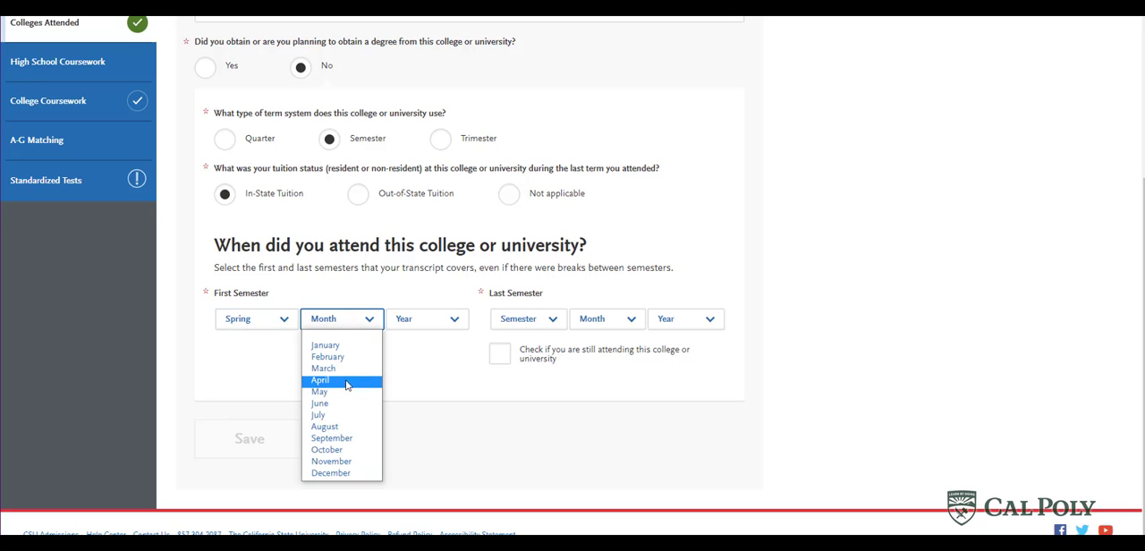
click(348, 380)
click(420, 328)
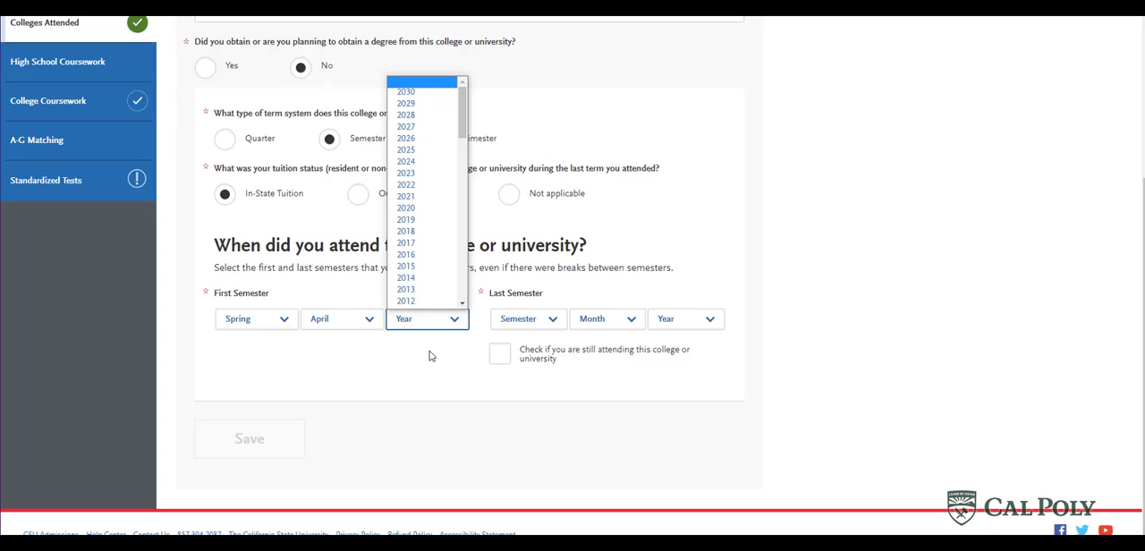
click(442, 209)
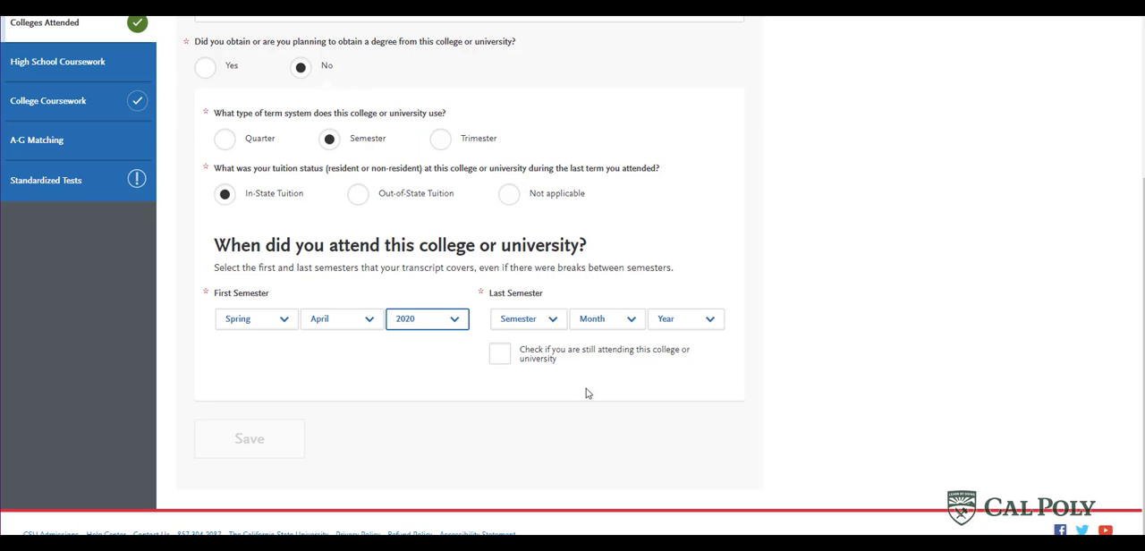
click(499, 356)
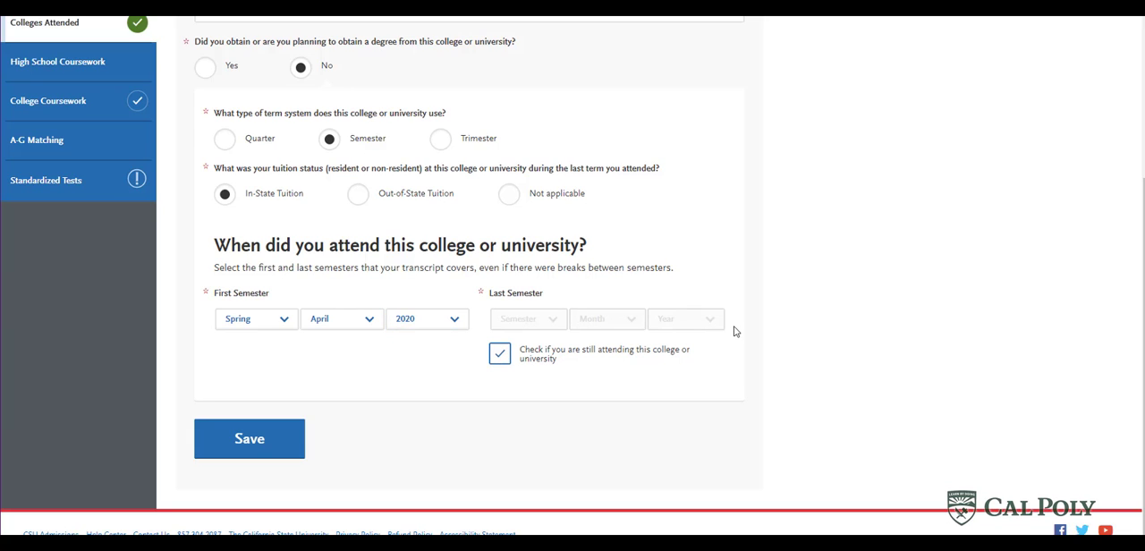
click(237, 450)
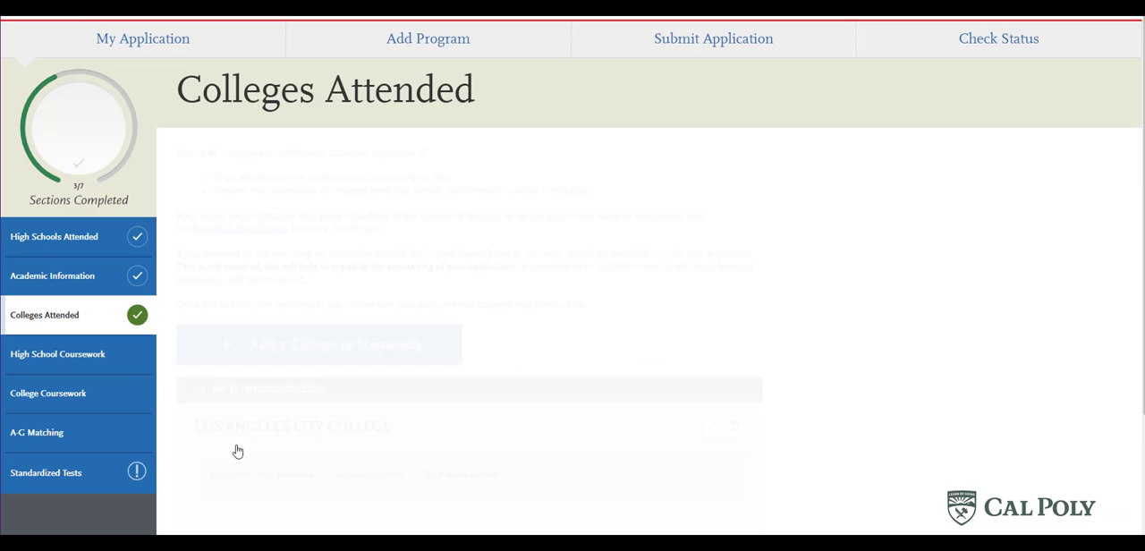
- Open the Los Angeles City College entry under My Attended Colleges for editing and look through its details
scroll(234, 438, down, 3)
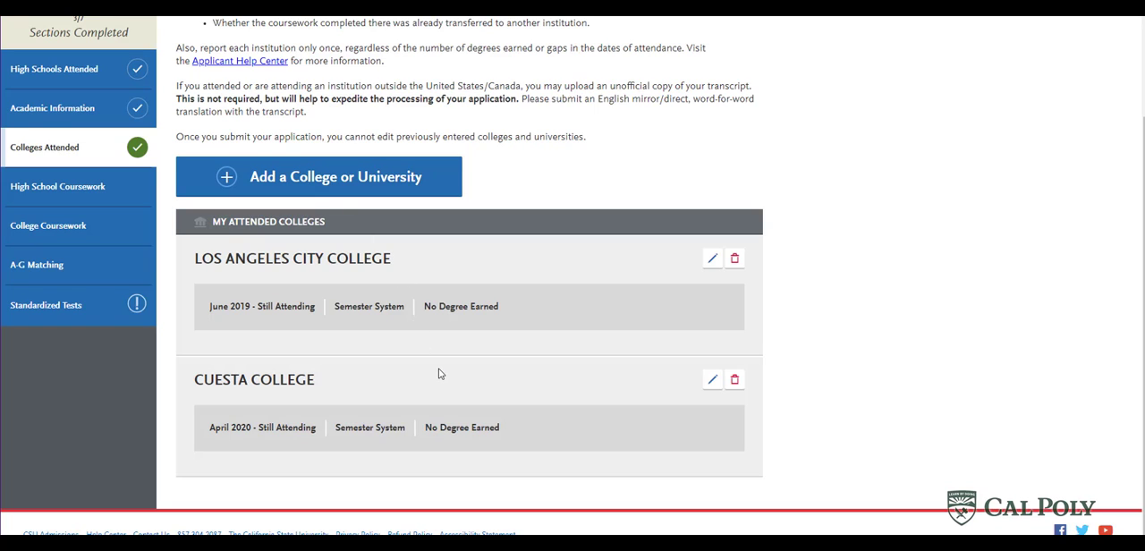
click(713, 258)
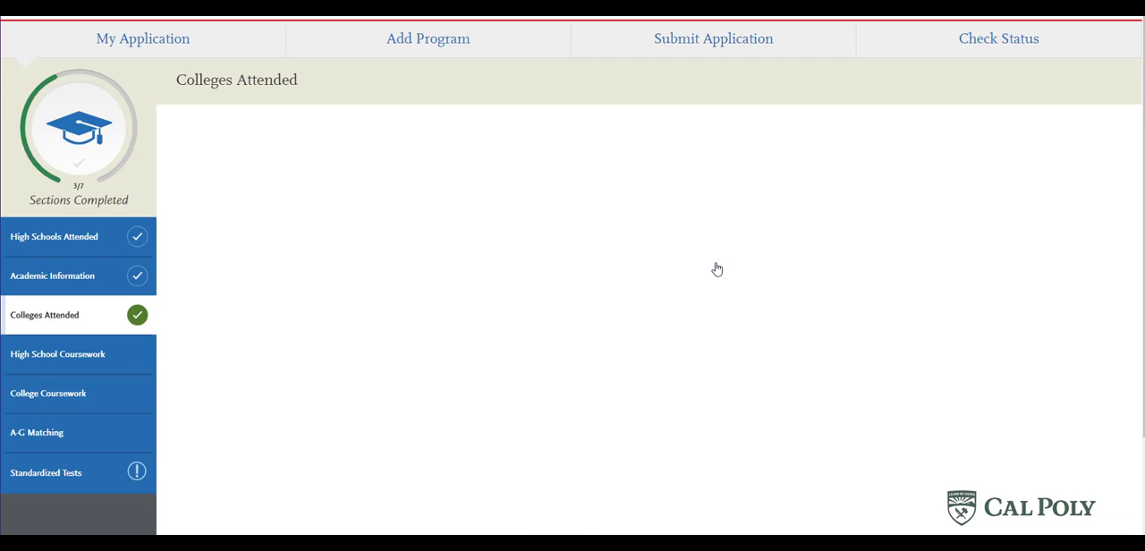
scroll(716, 268, down, 3)
scroll(716, 268, up, 3)
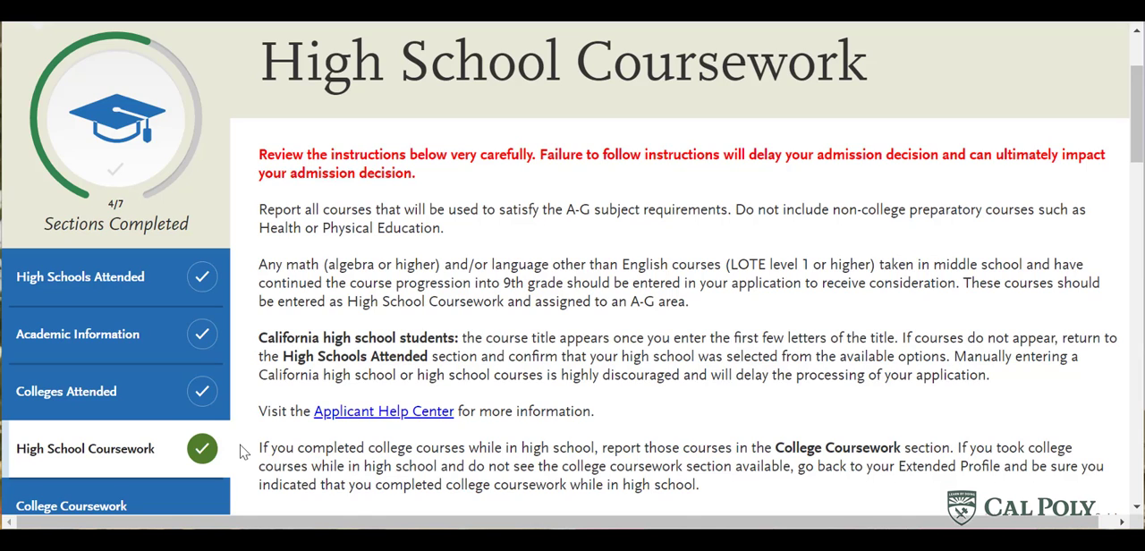
- In High School Coursework, add an 11th Grade summer courses section for Brigham Young Univ Indep HS, academic year 2020-2021
scroll(320, 429, down, 20)
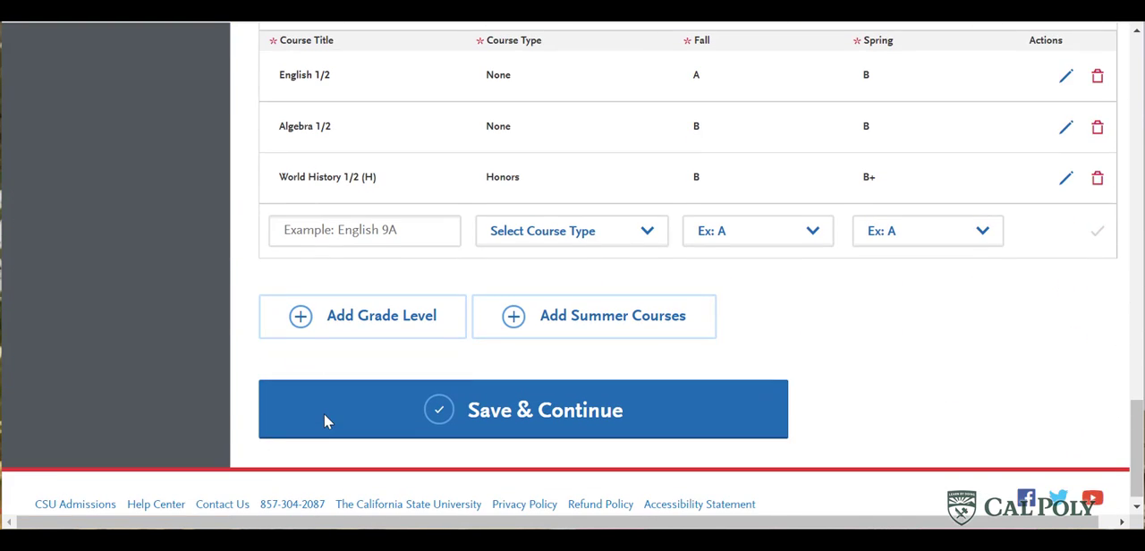
scroll(324, 416, up, 1)
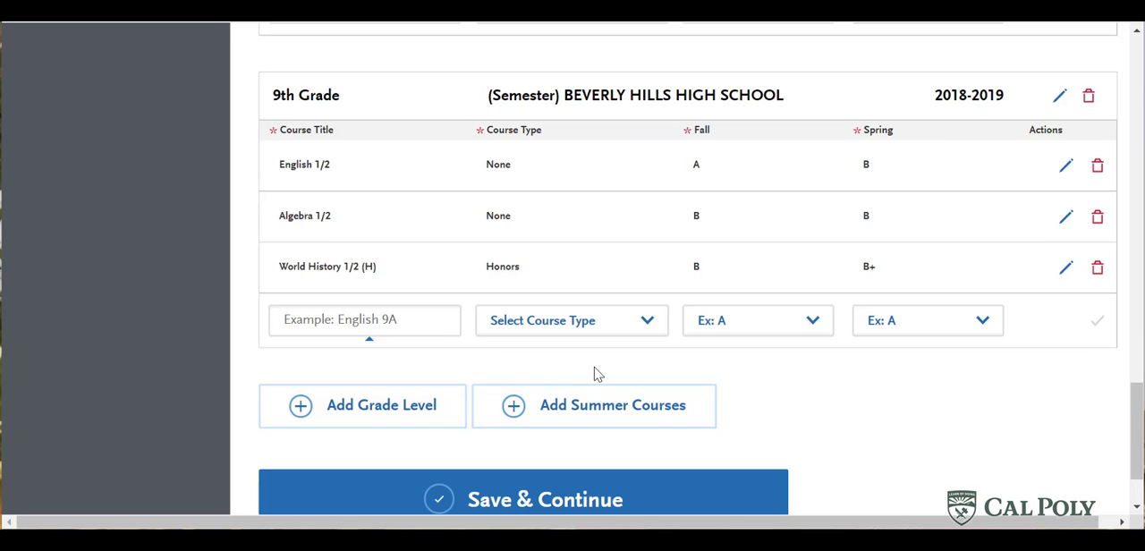
click(622, 418)
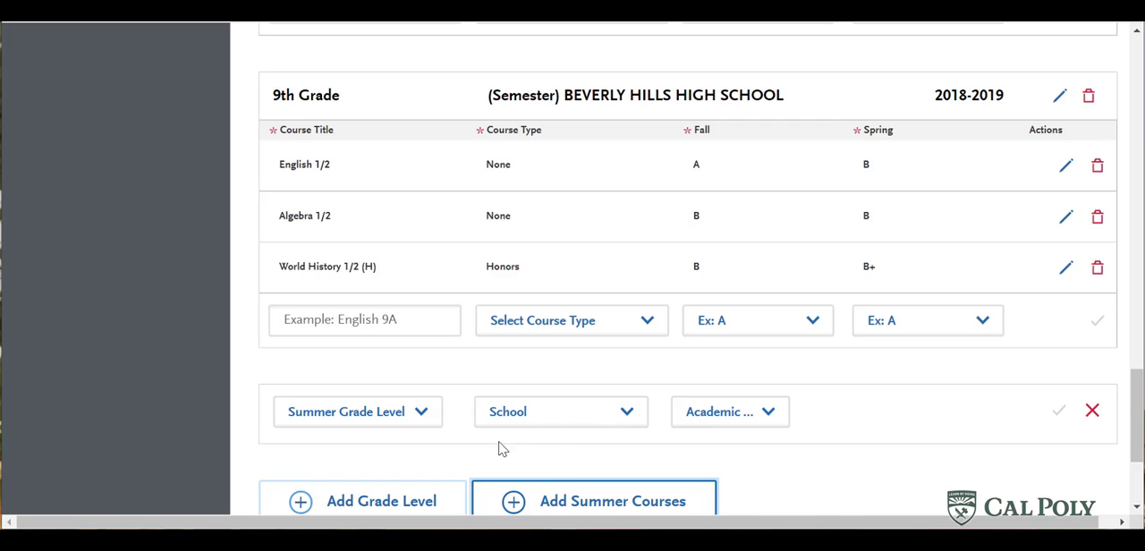
click(430, 417)
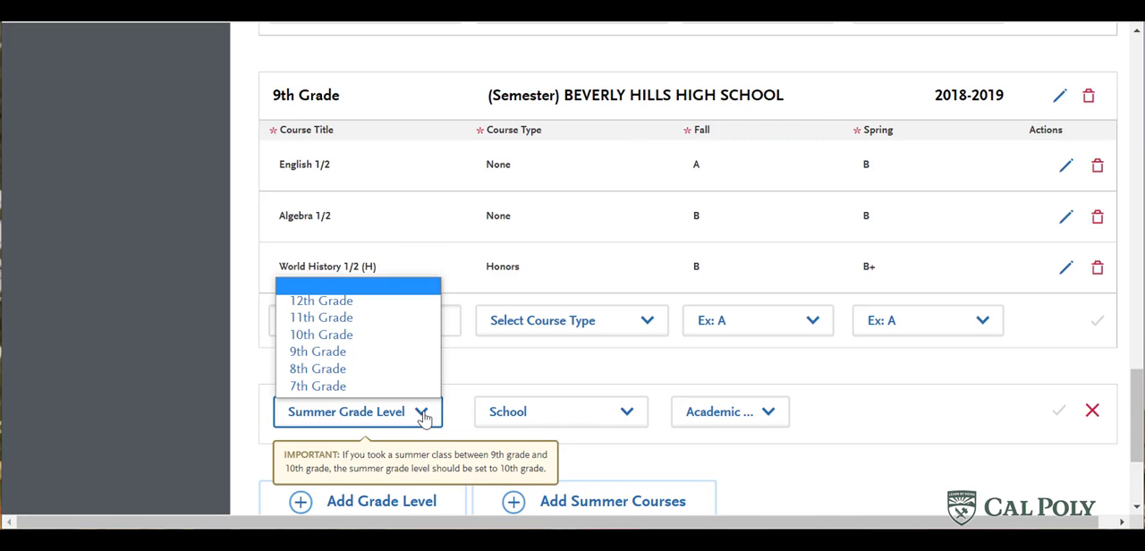
click(375, 324)
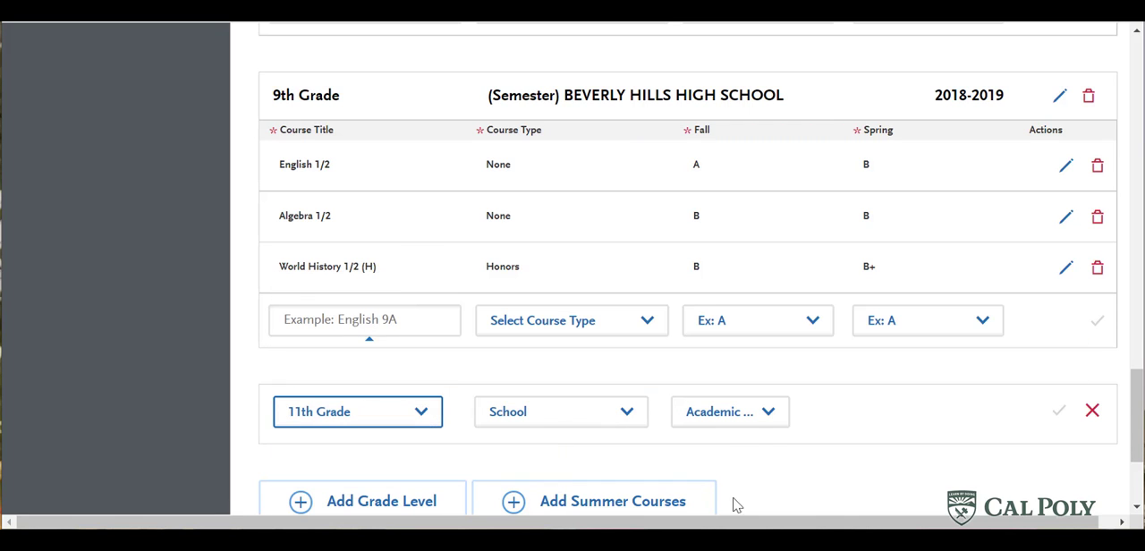
click(559, 414)
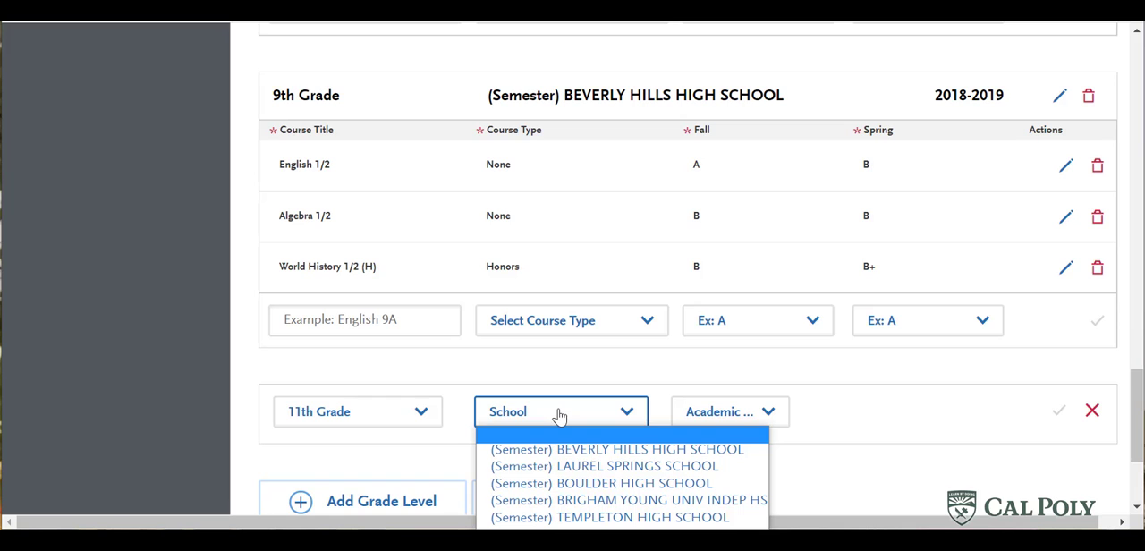
click(581, 500)
click(776, 418)
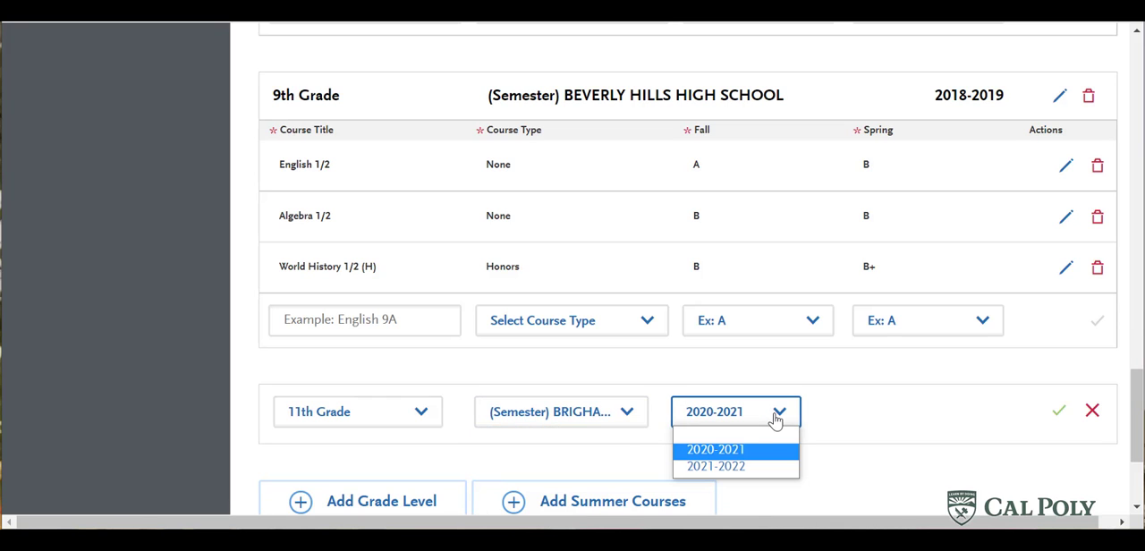
click(758, 451)
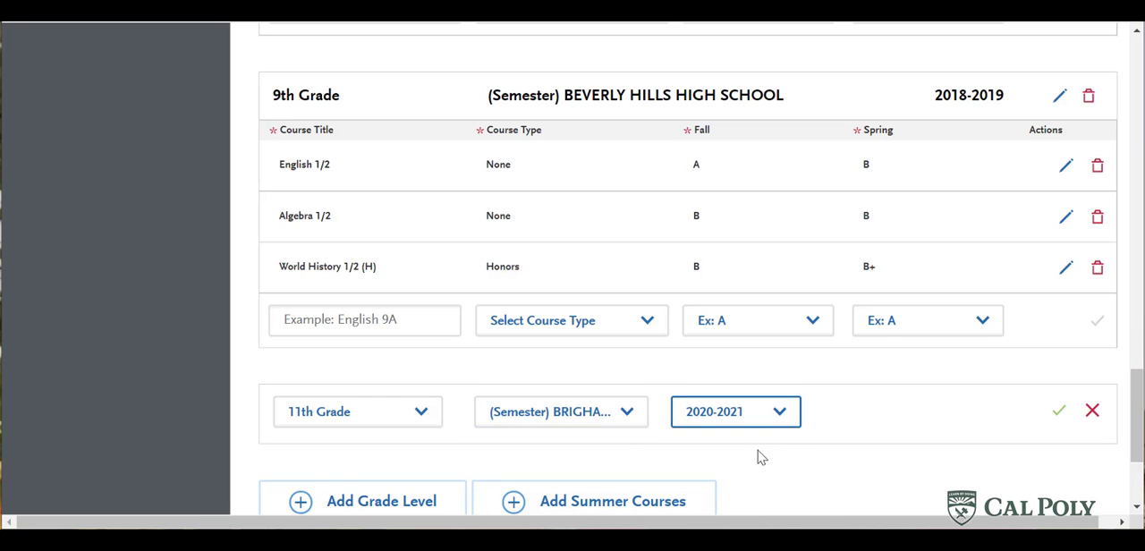
click(1061, 421)
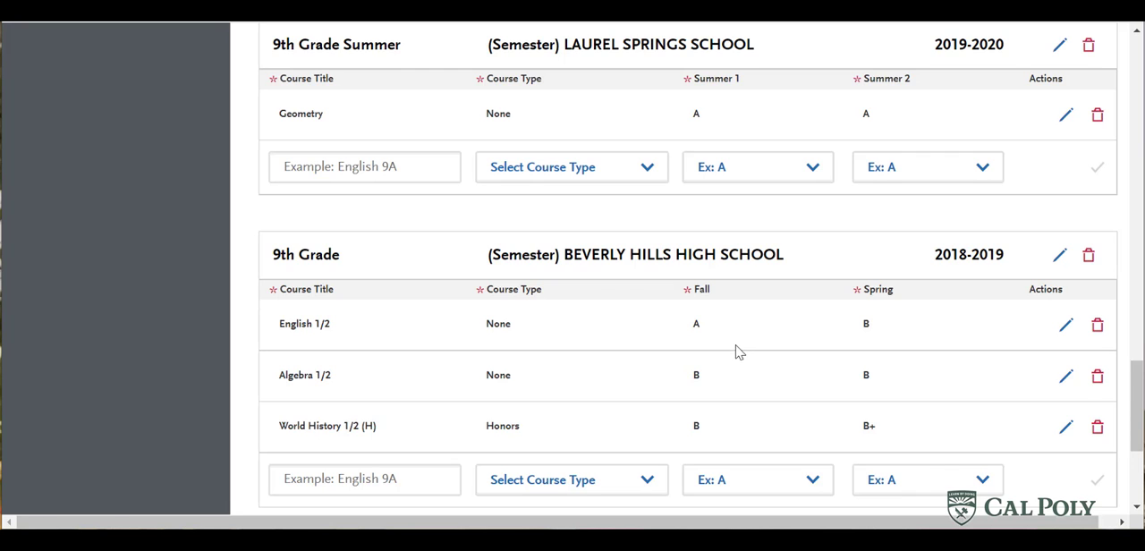
- Add Statistics to the 11th Grade Summer section with course type None and a grade of C for both Summer 1 and Summer 2
scroll(741, 354, up, 7)
scroll(734, 347, up, 6)
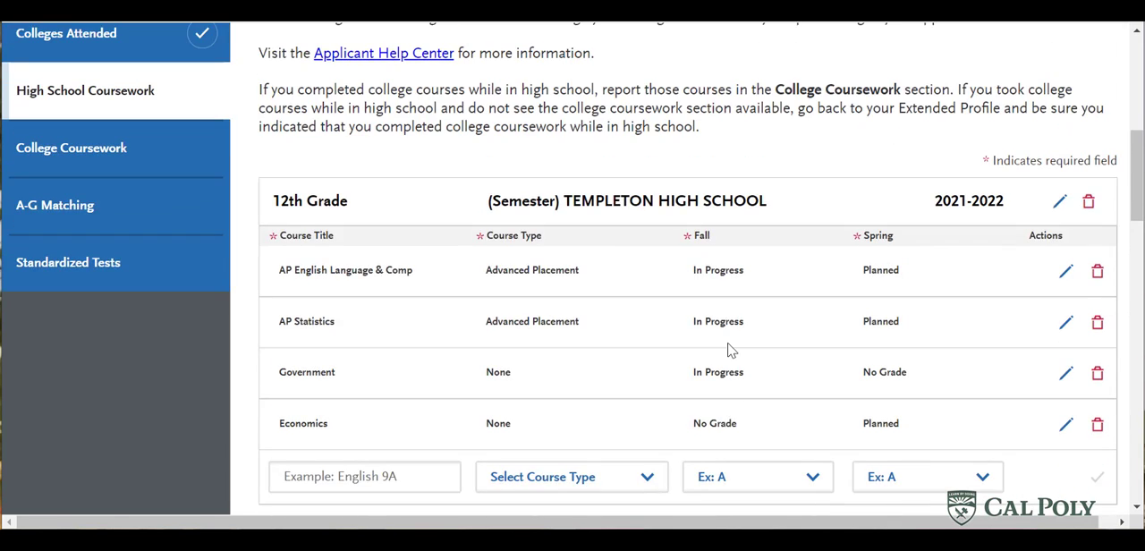
scroll(728, 351, down, 3)
scroll(728, 351, down, 5)
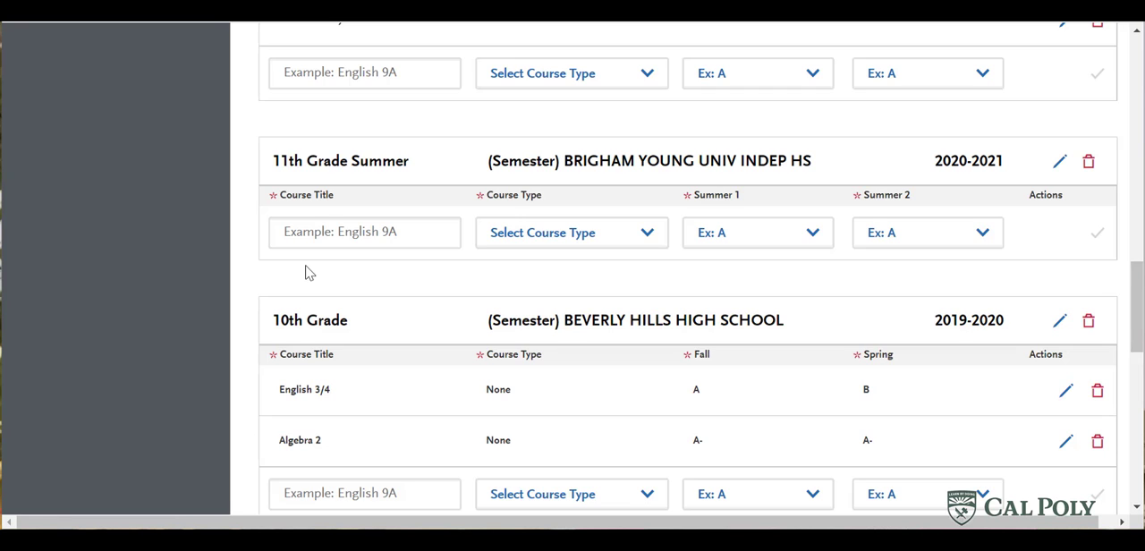
click(305, 234)
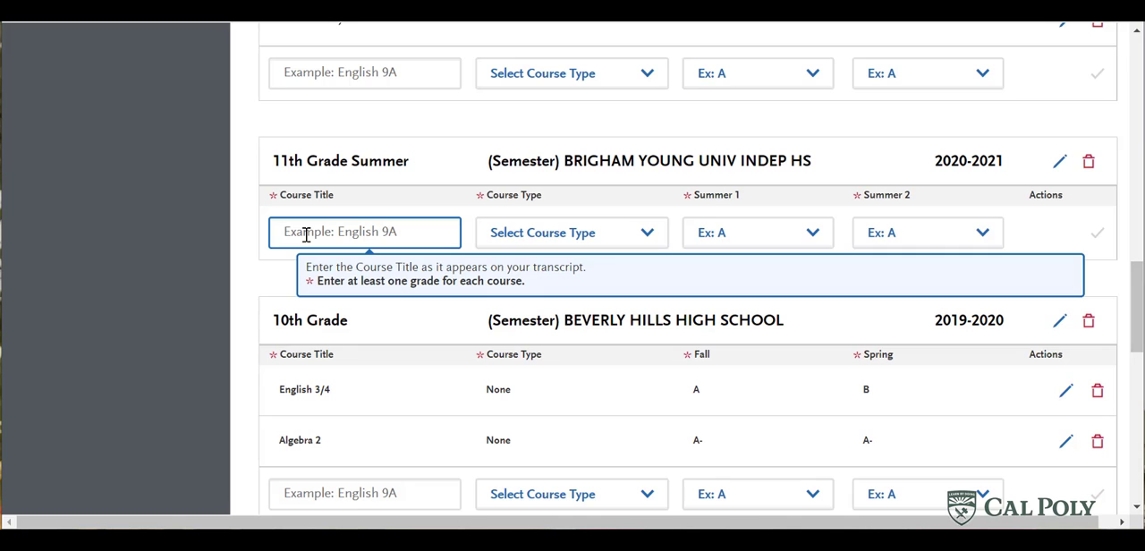
text(Statistics)
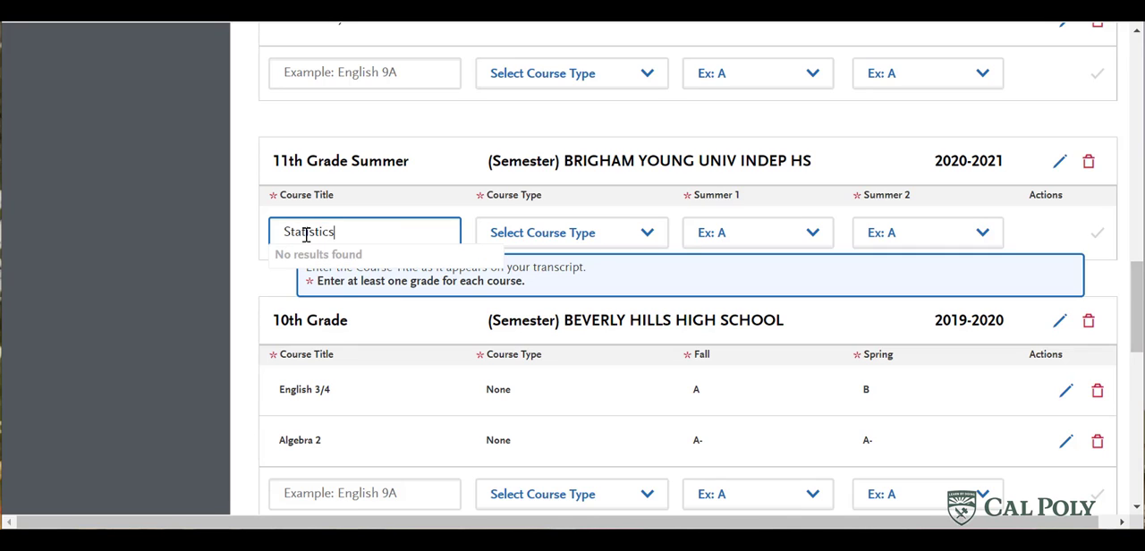
click(552, 237)
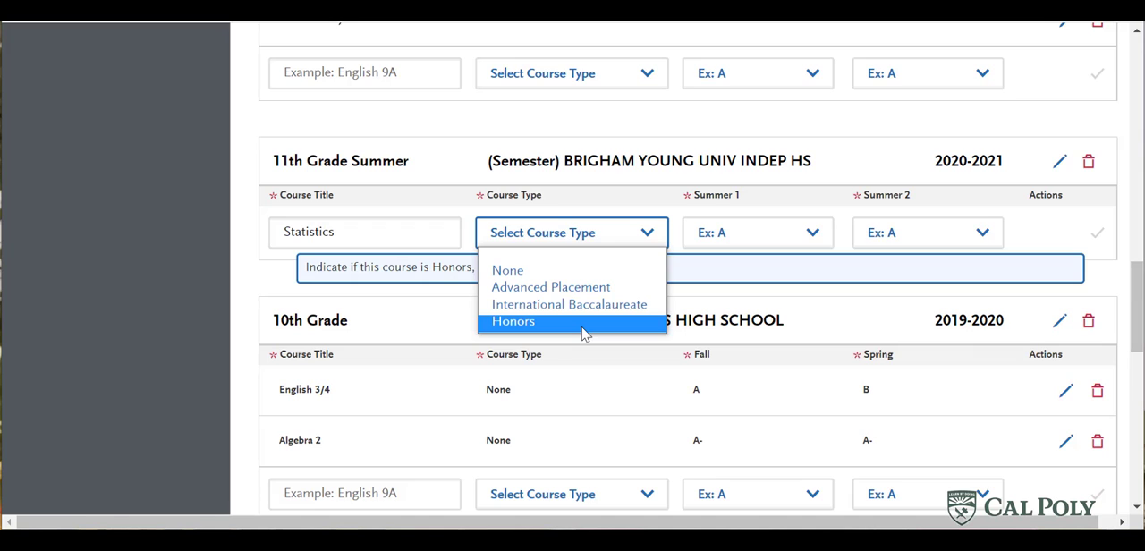
click(537, 271)
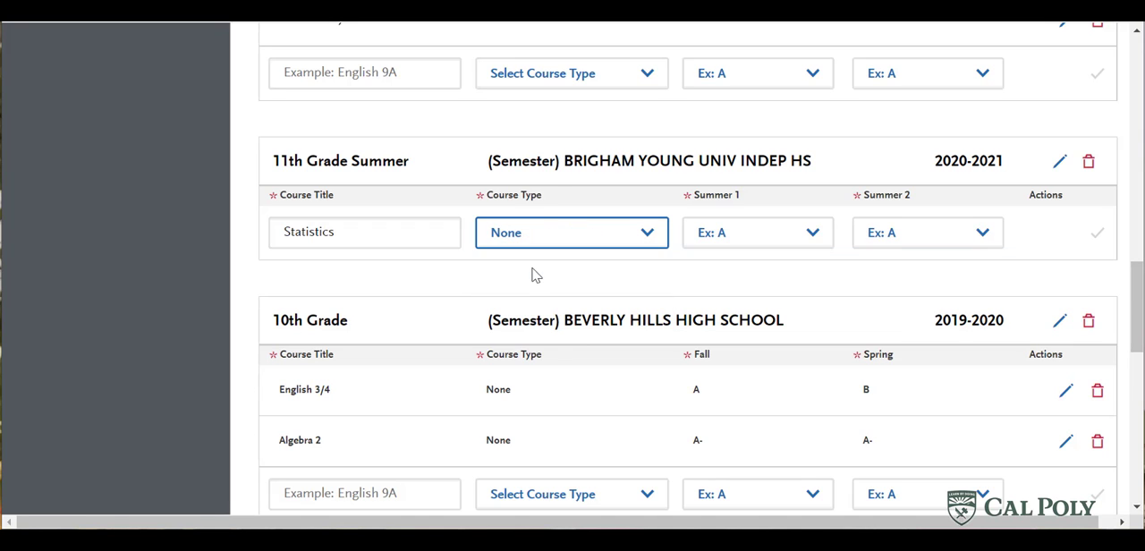
click(735, 234)
scroll(770, 119, up, 1)
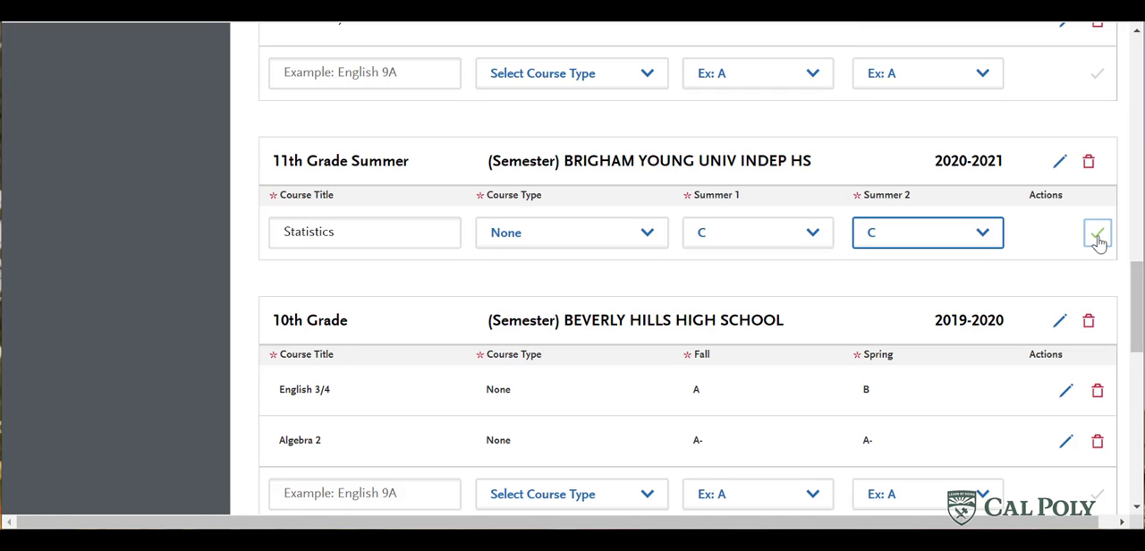
click(1097, 234)
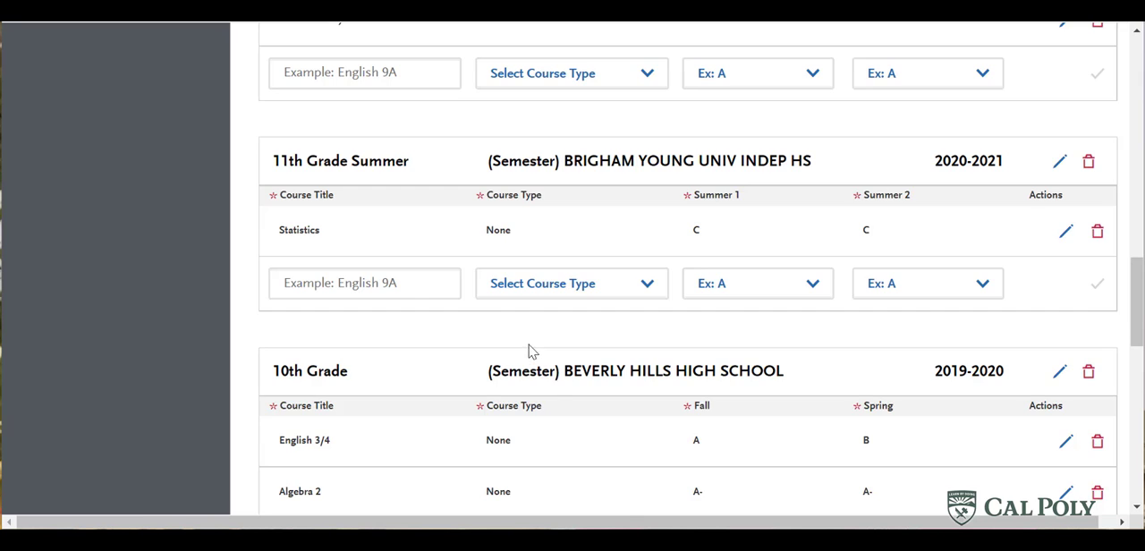
- Add an 8th Grade level for Beverly Hills High School with academic year 2018-2019
scroll(528, 354, down, 6)
click(392, 309)
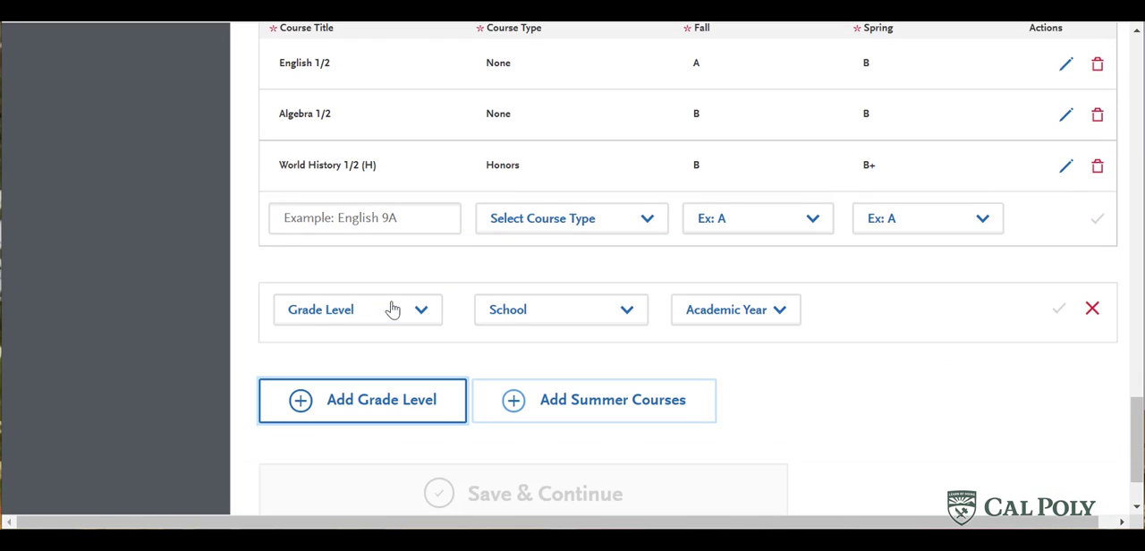
click(393, 313)
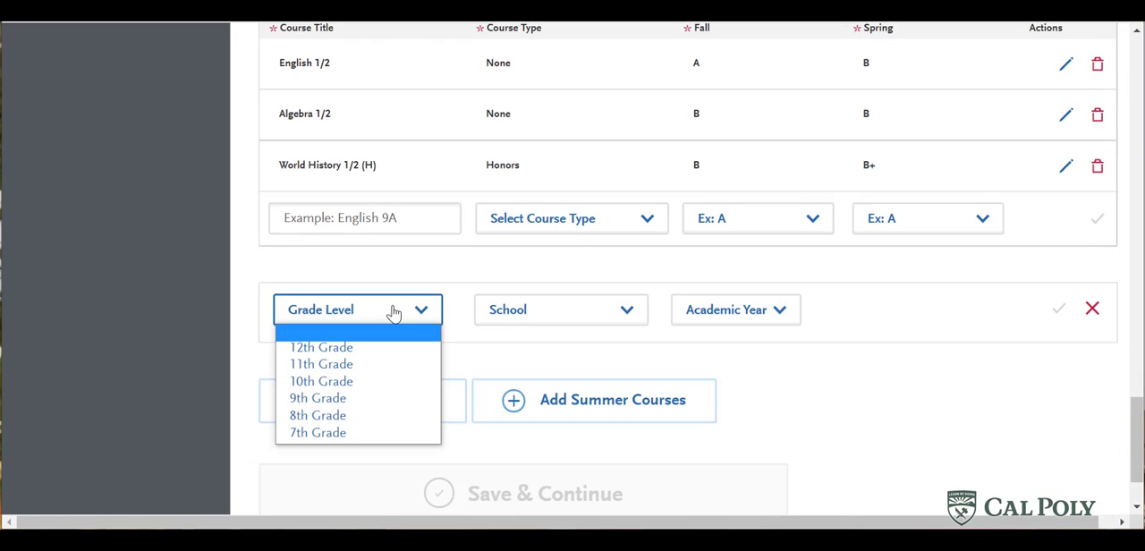
click(352, 419)
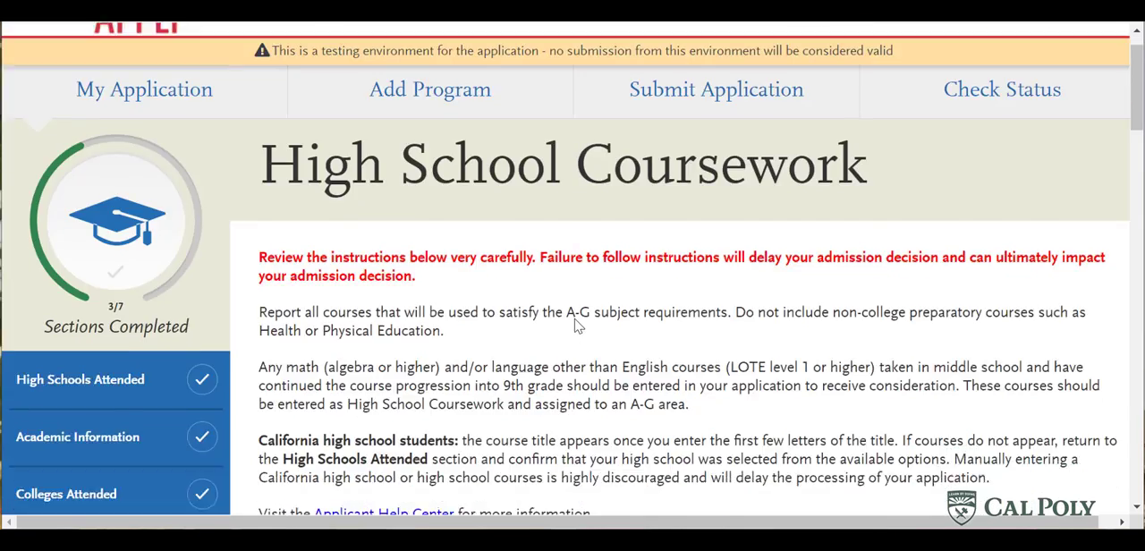
scroll(572, 327, down, 20)
scroll(552, 338, down, 10)
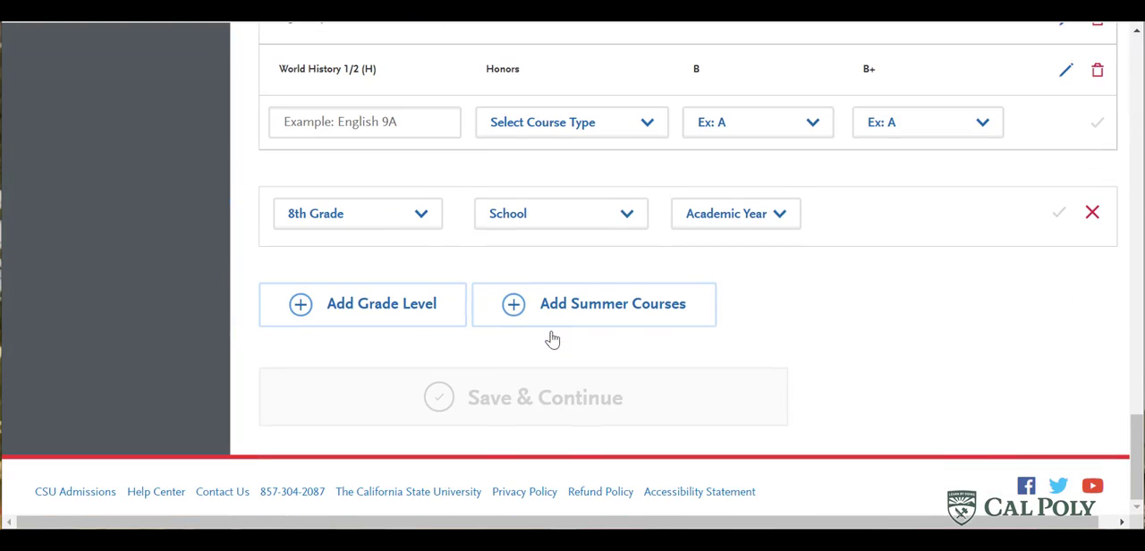
click(625, 214)
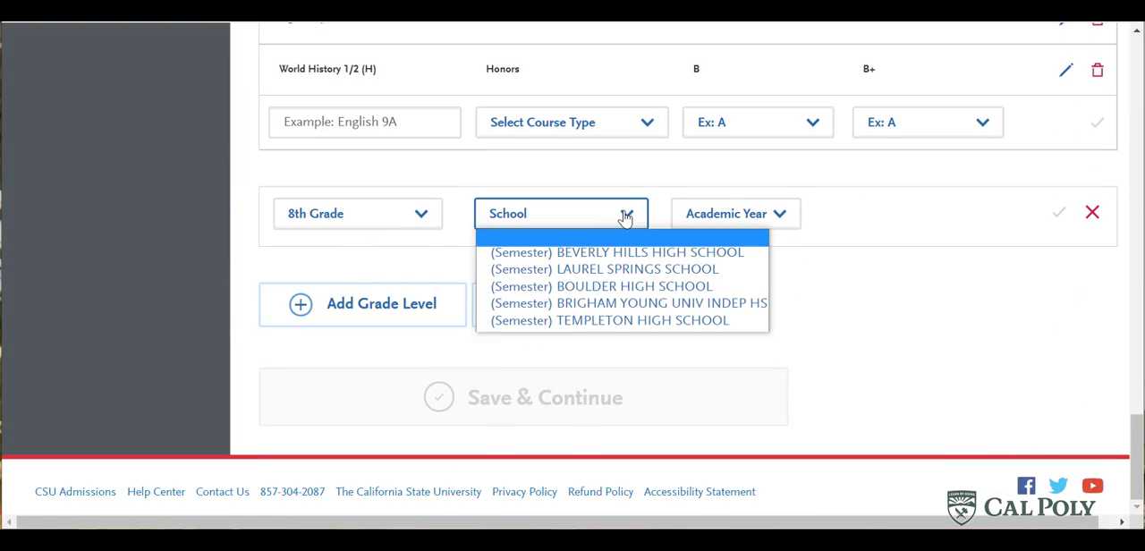
click(618, 252)
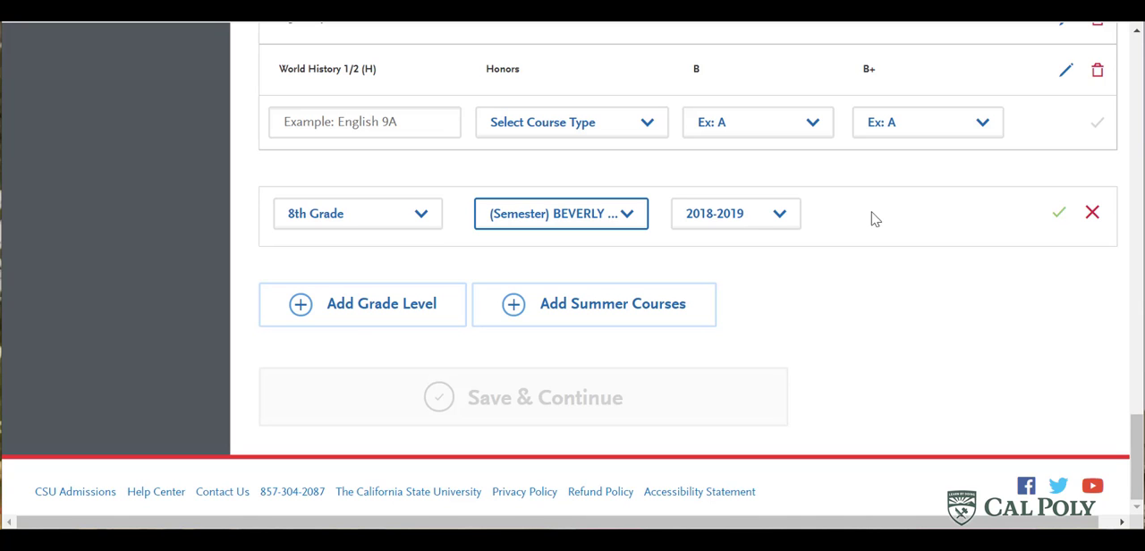
click(1059, 213)
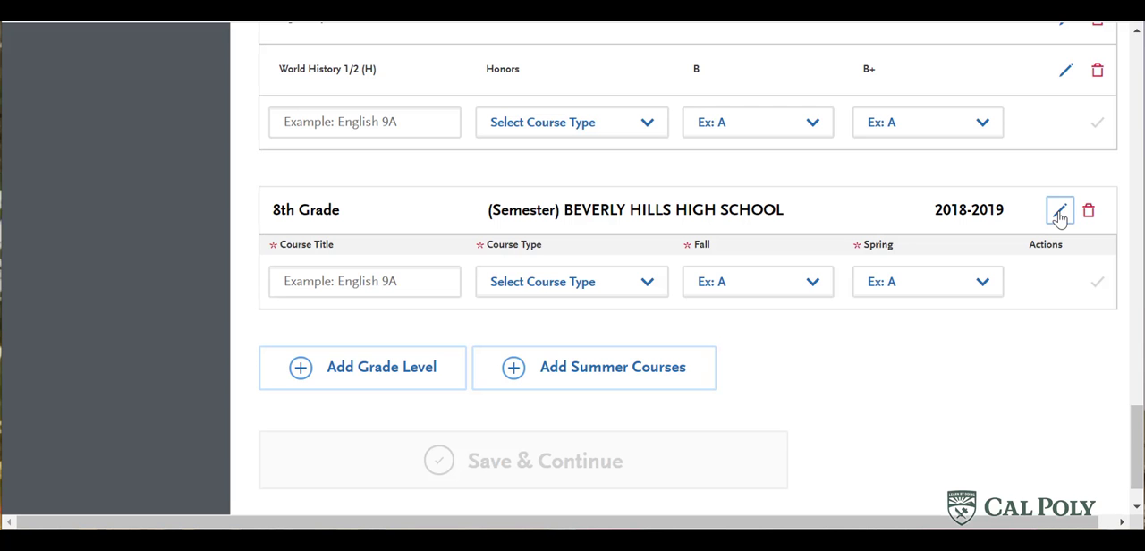
- Add Spanish 1/2 to the 8th Grade section with course type None and a grade of Pass for both Fall and Spring
click(292, 282)
text(Spanish)
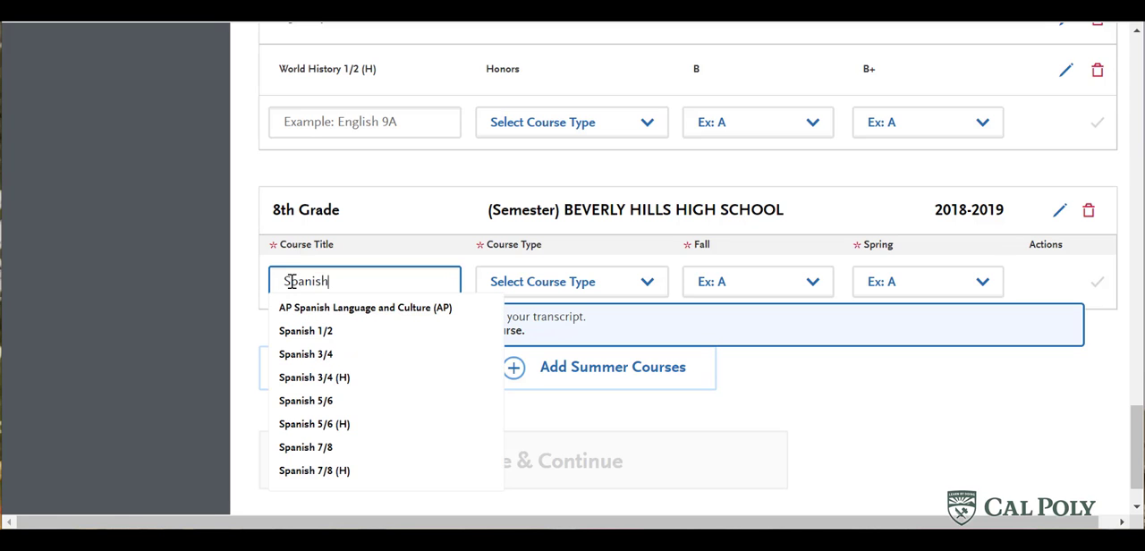
click(371, 332)
click(577, 280)
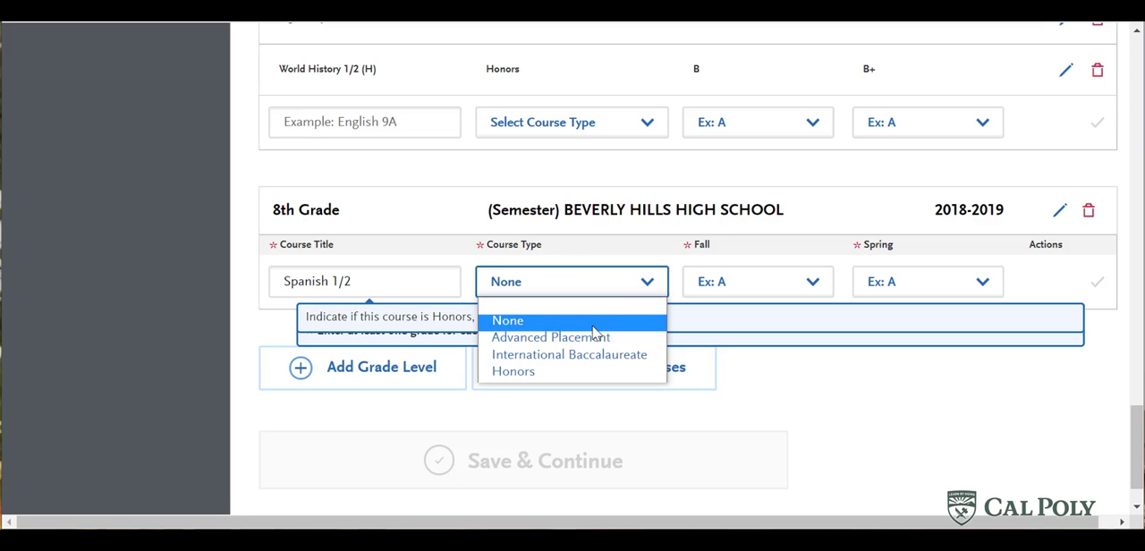
click(803, 273)
click(791, 282)
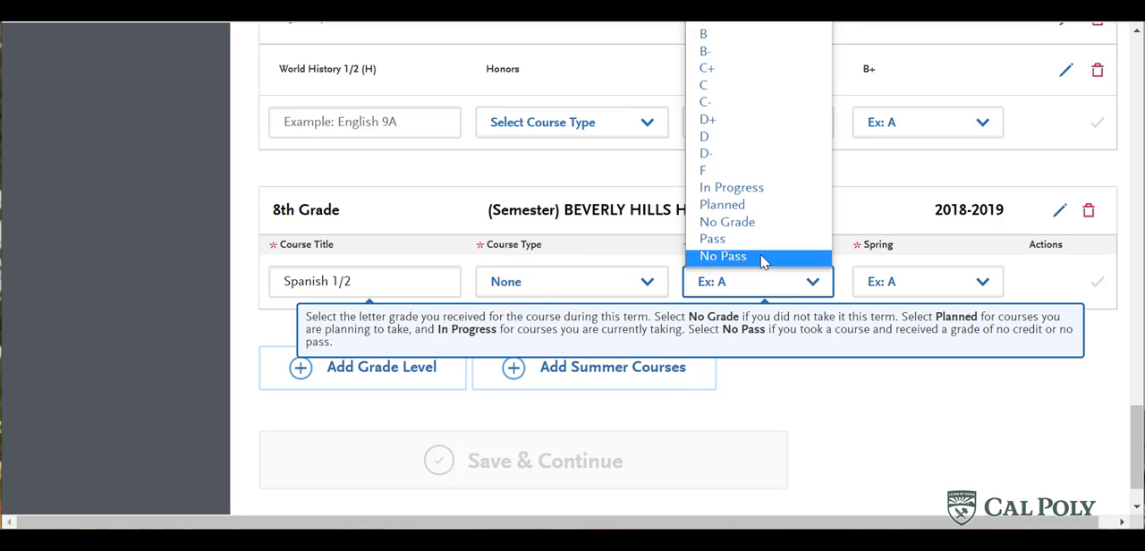
click(765, 243)
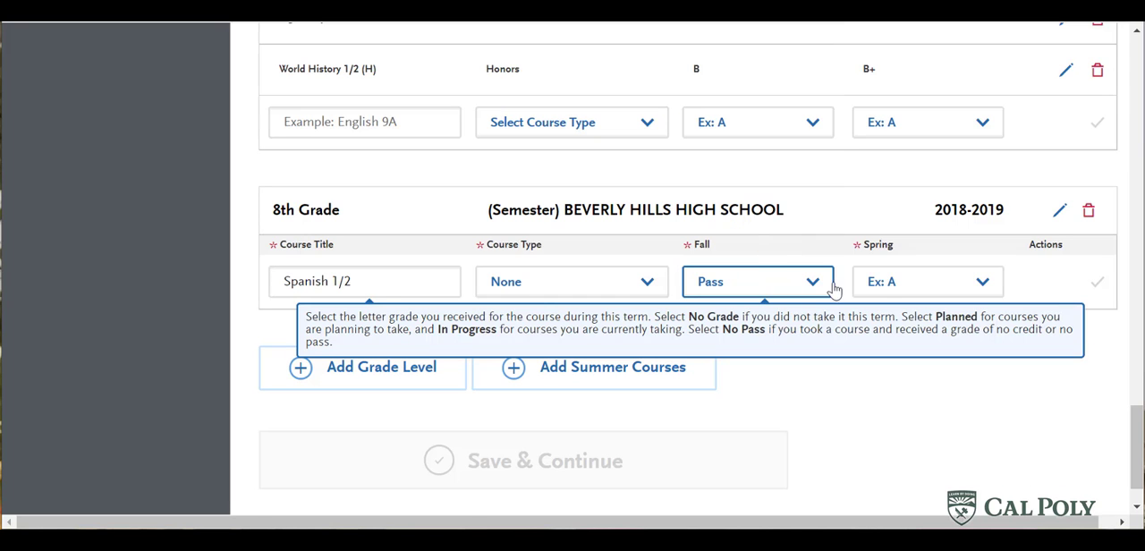
click(908, 283)
click(915, 242)
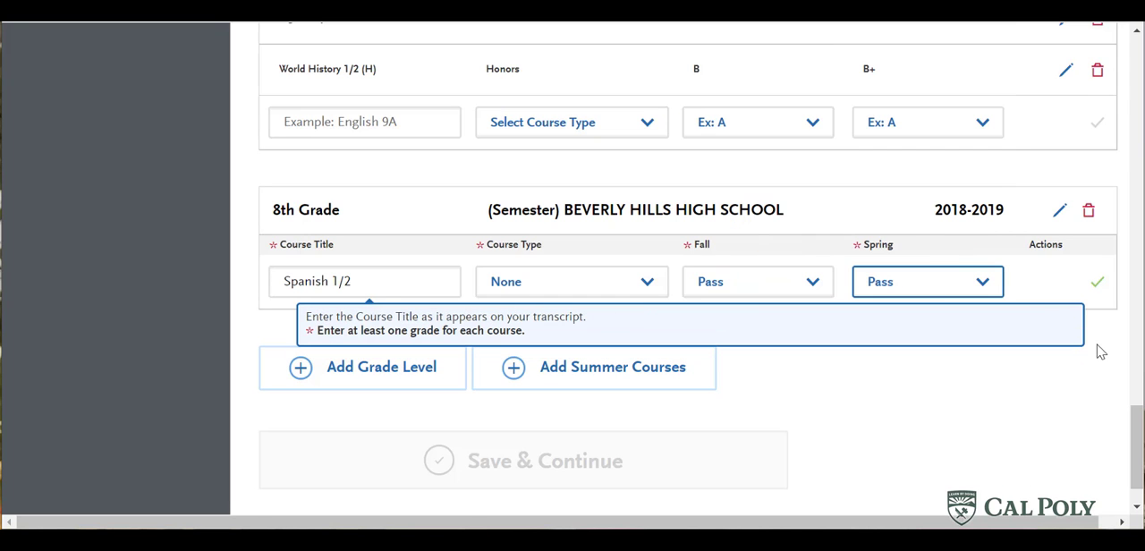
click(1097, 285)
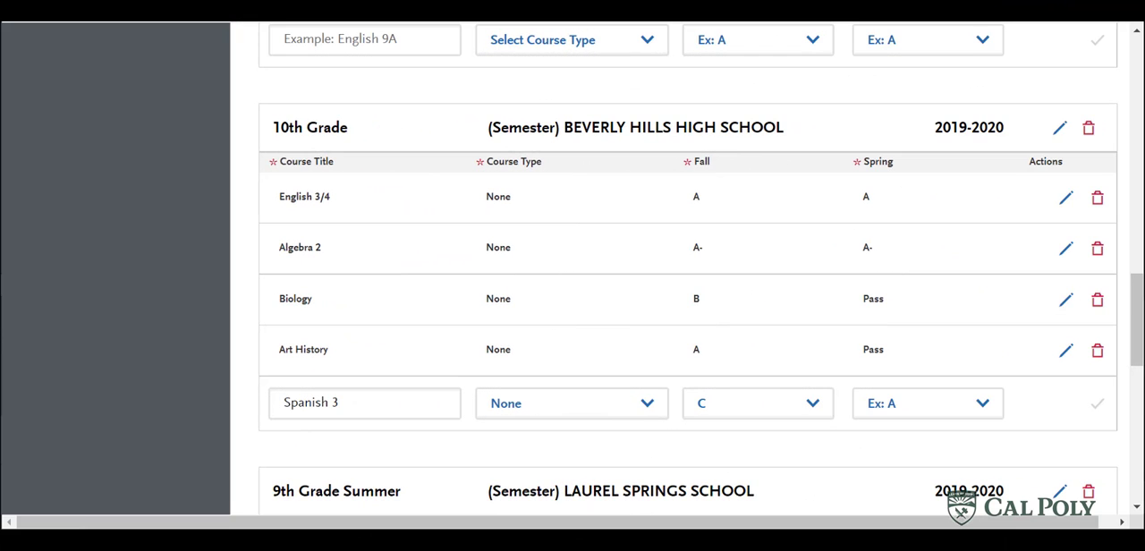
- Set the Spring grade of Spanish 3 in the 10th Grade section to Pass and save the course
mouse_move(697, 416)
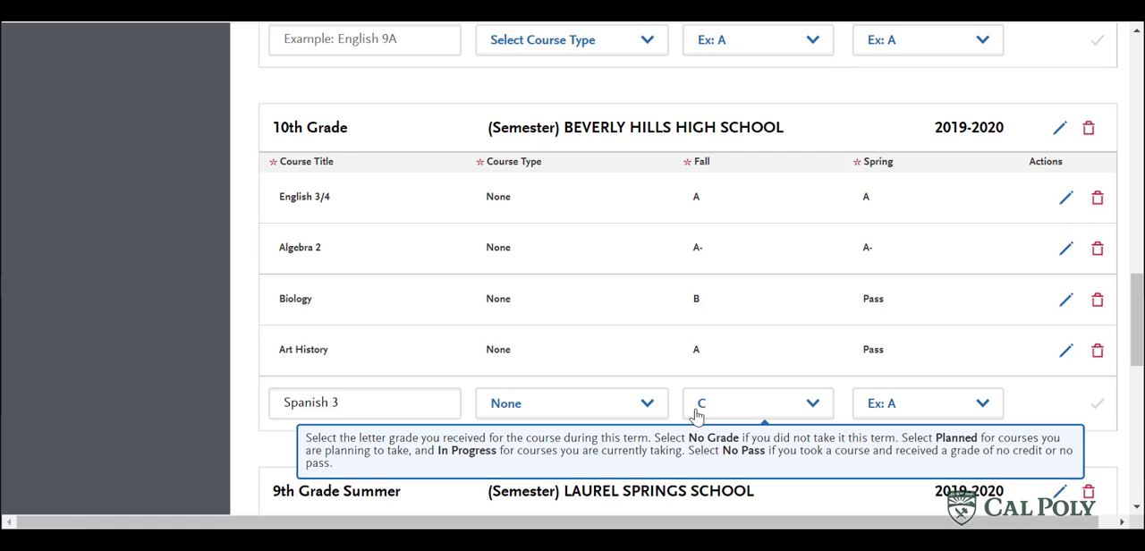
click(945, 413)
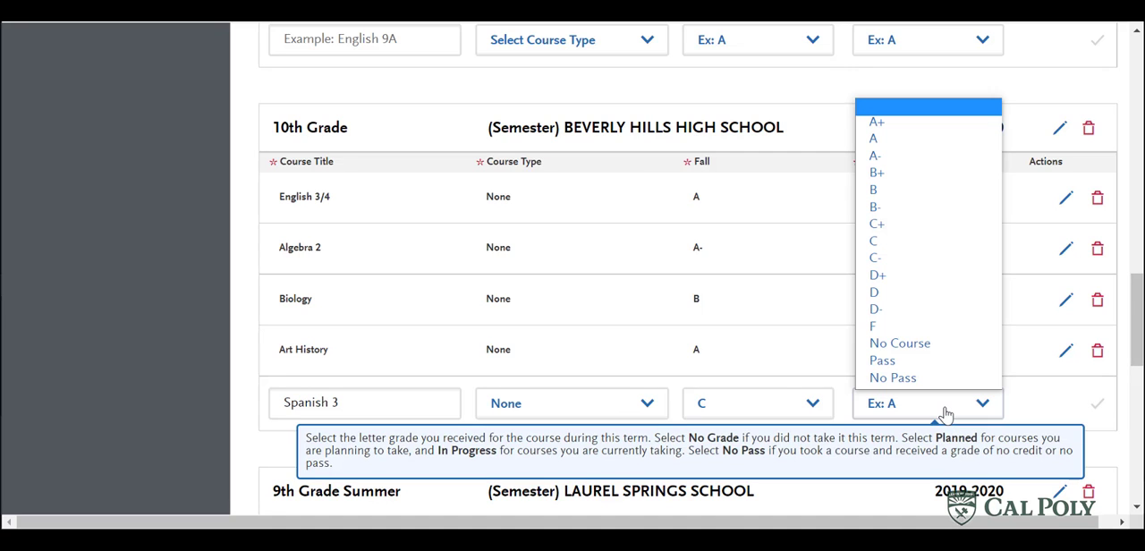
click(917, 362)
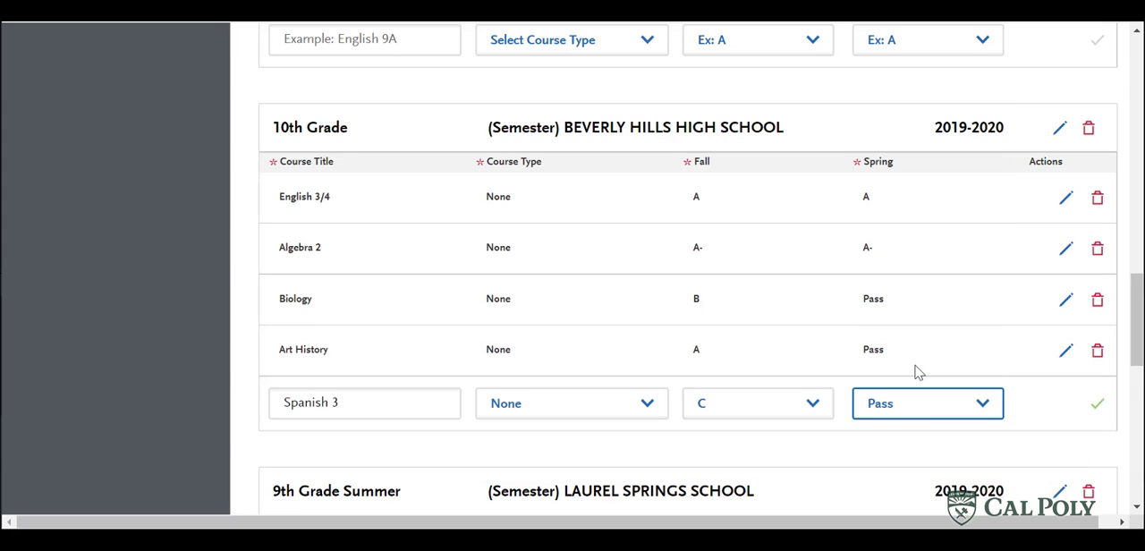
click(1098, 404)
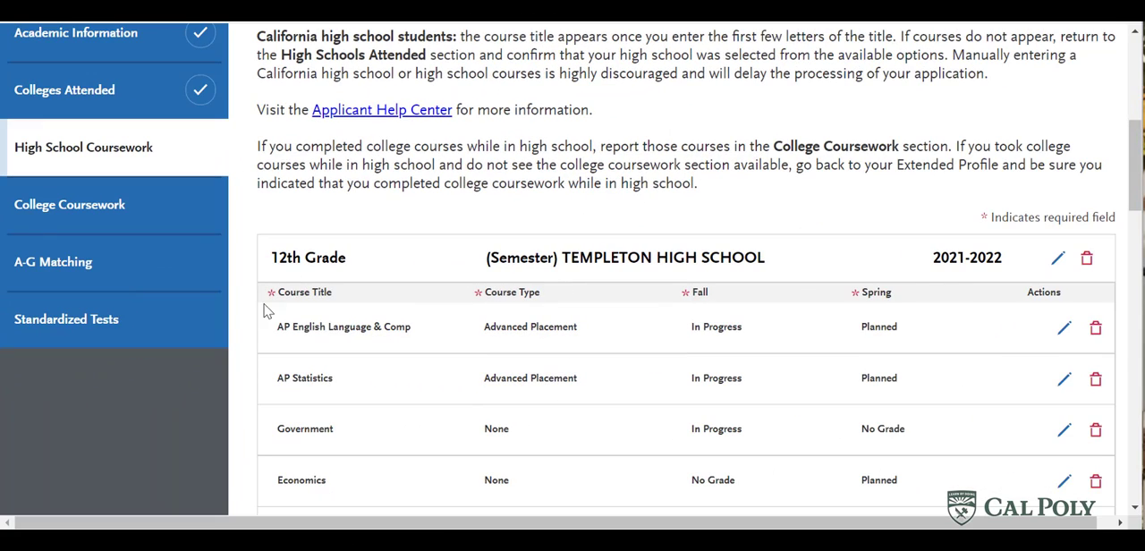
- Review the courses, course types and grades entered for 12th, 11th and 10th Grade in High School Coursework
scroll(246, 286, down, 1)
scroll(246, 287, down, 1)
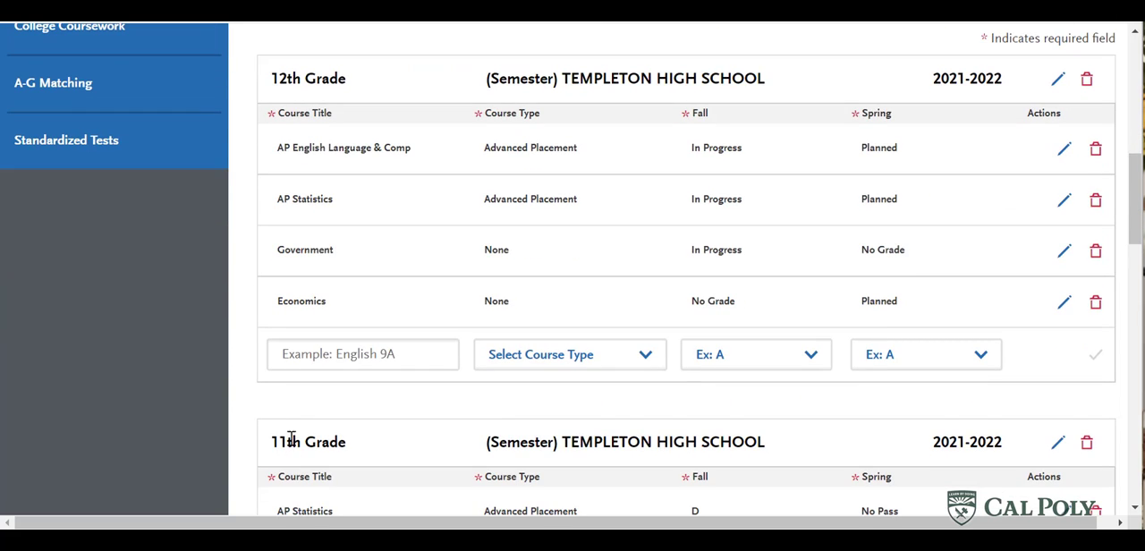
scroll(243, 223, down, 1)
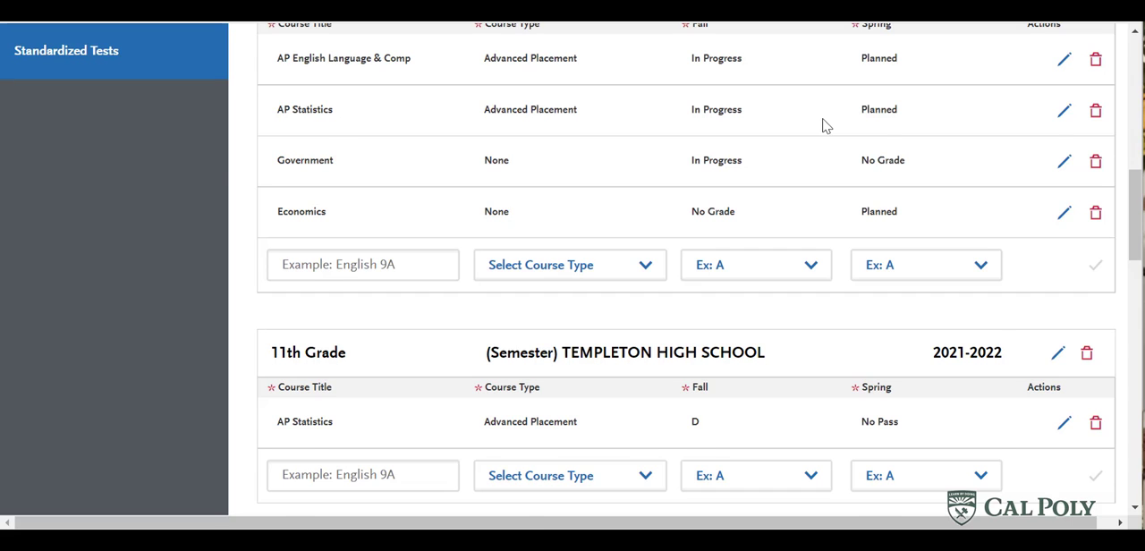
scroll(825, 125, up, 1)
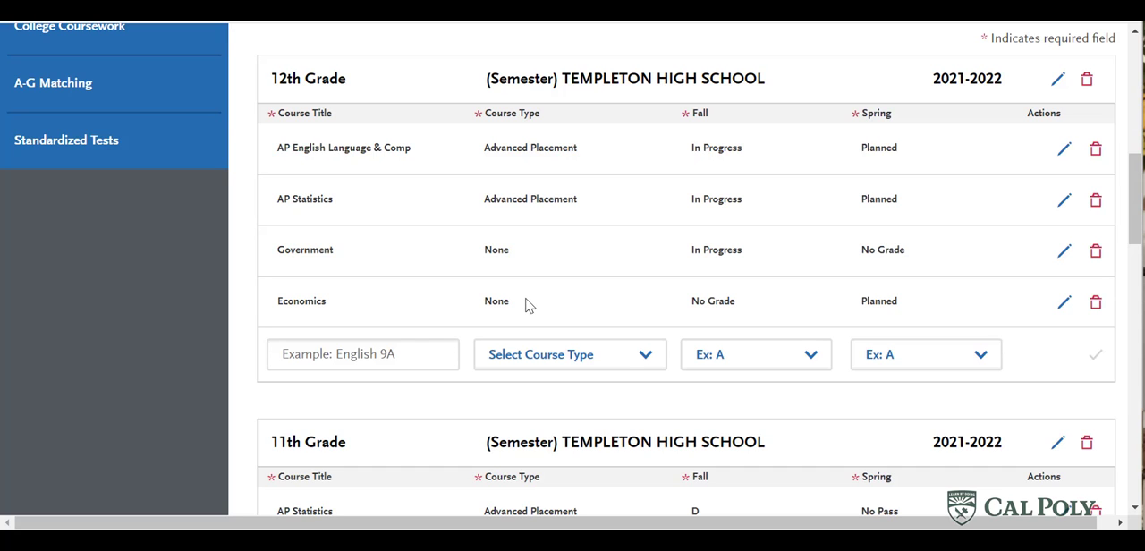
scroll(528, 299, down, 4)
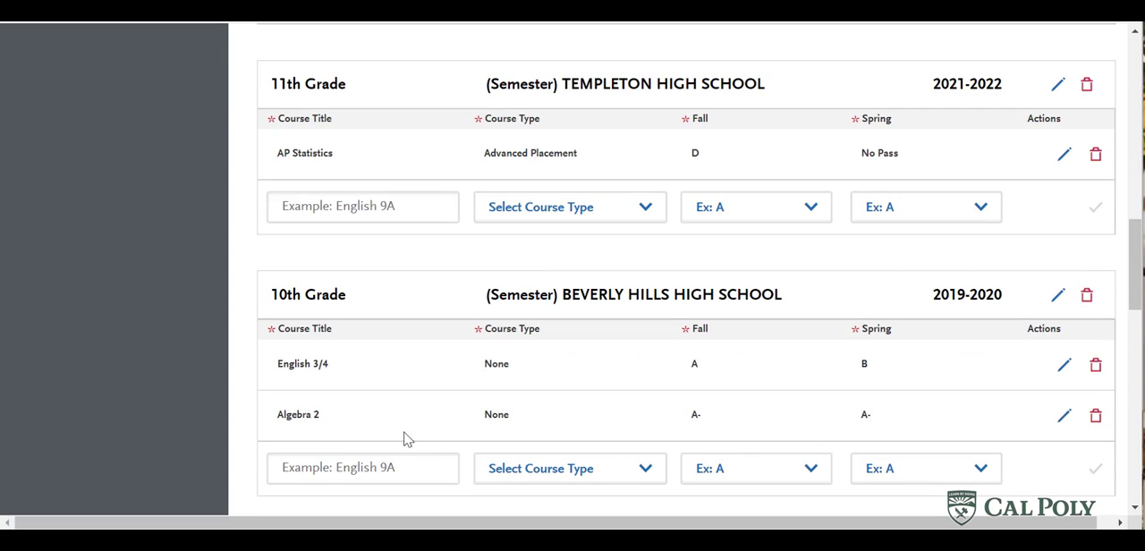
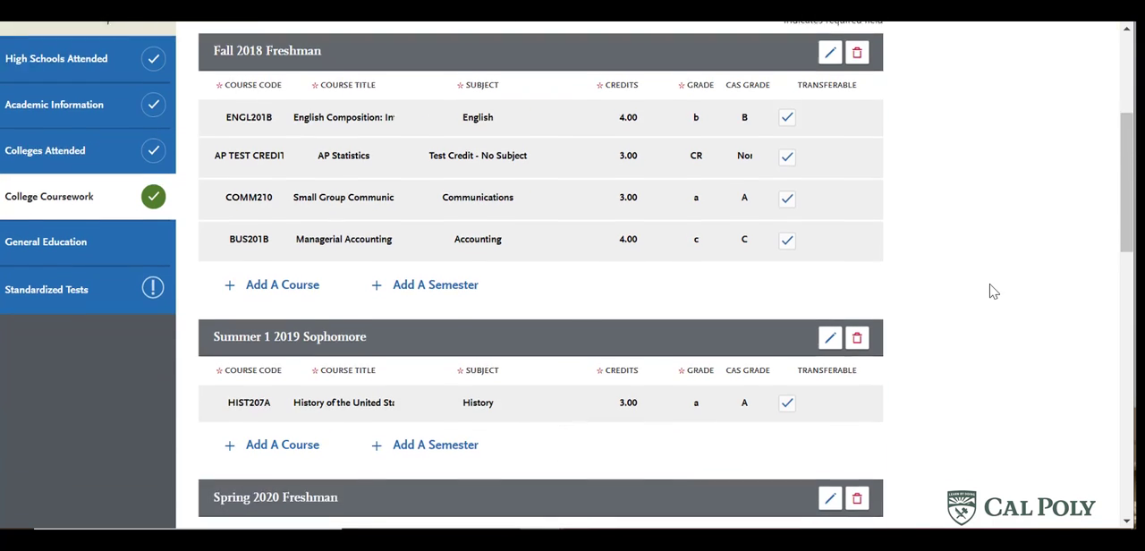
- Add a Fall 2020 semester to the Cuesta College transcript with academic status Freshman and completion status Completed
scroll(993, 290, down, 2)
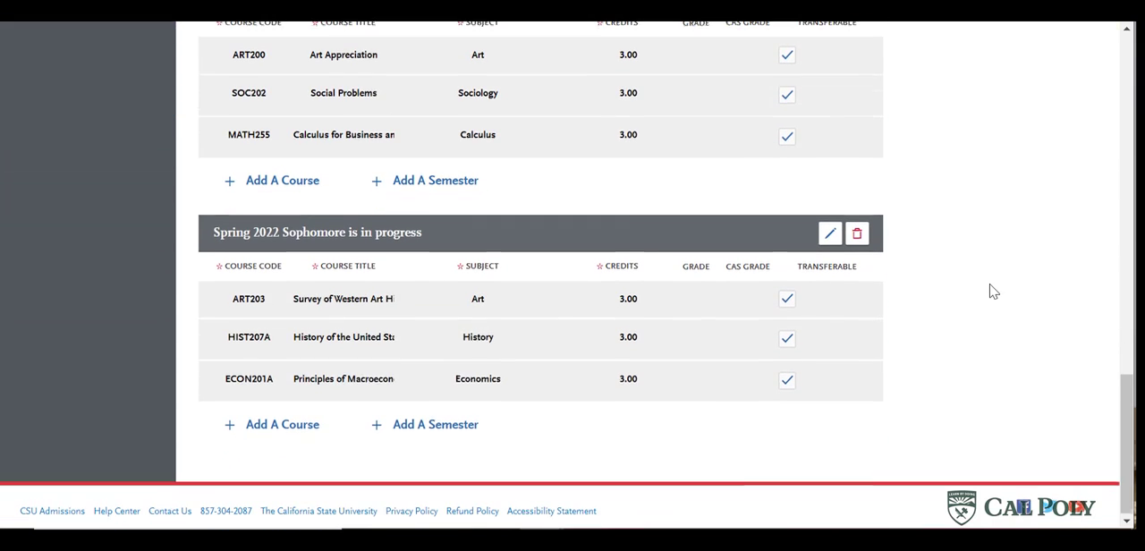
click(430, 433)
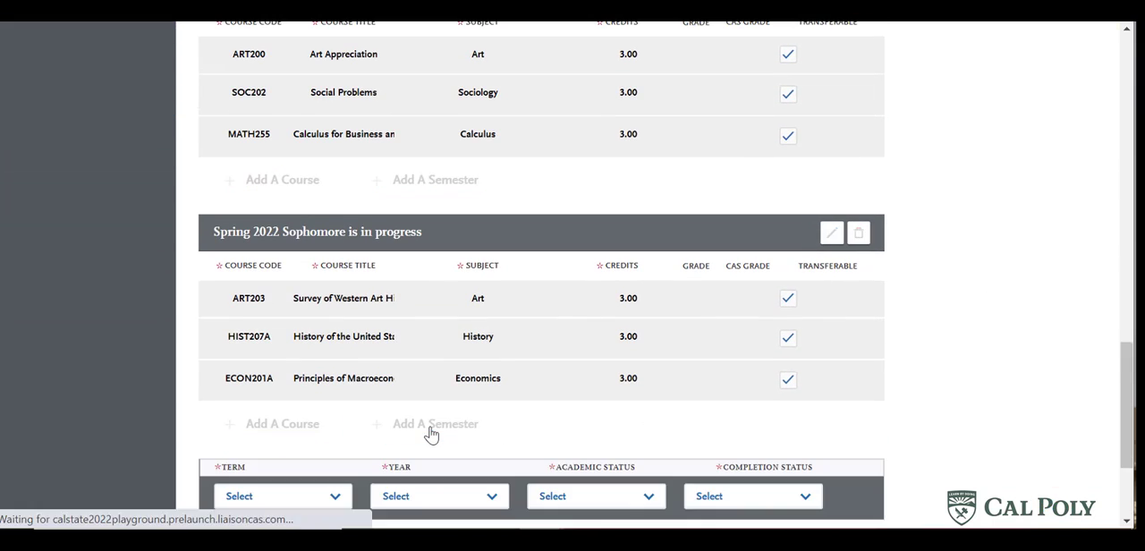
scroll(969, 399, down, 2)
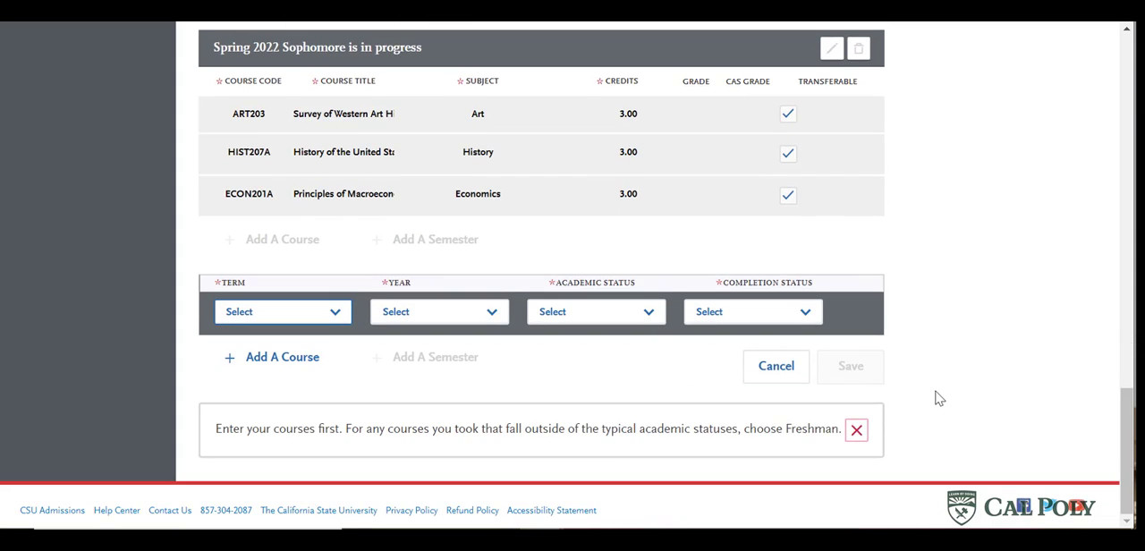
click(315, 322)
click(273, 404)
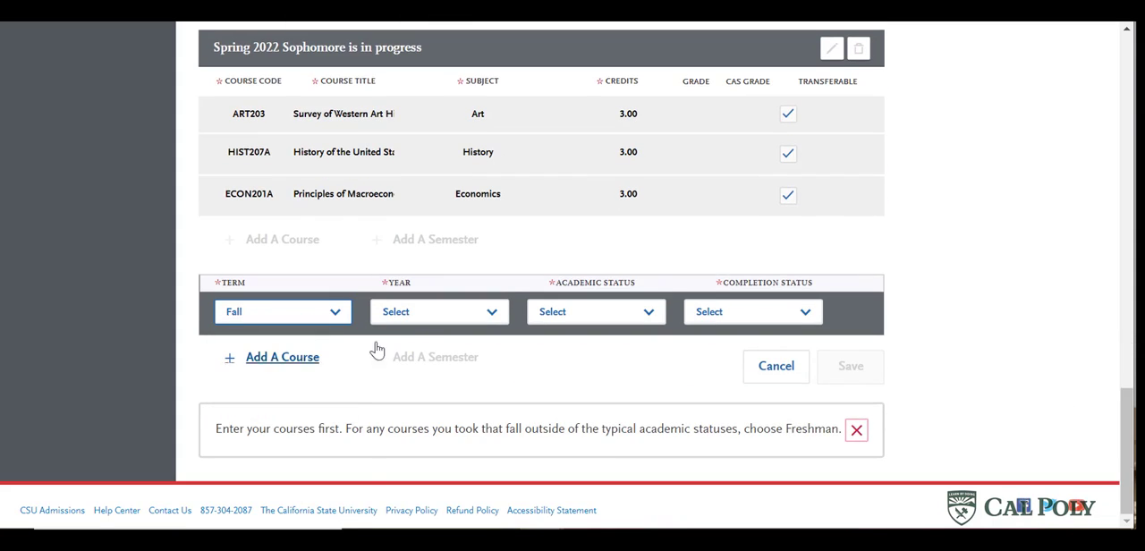
click(422, 320)
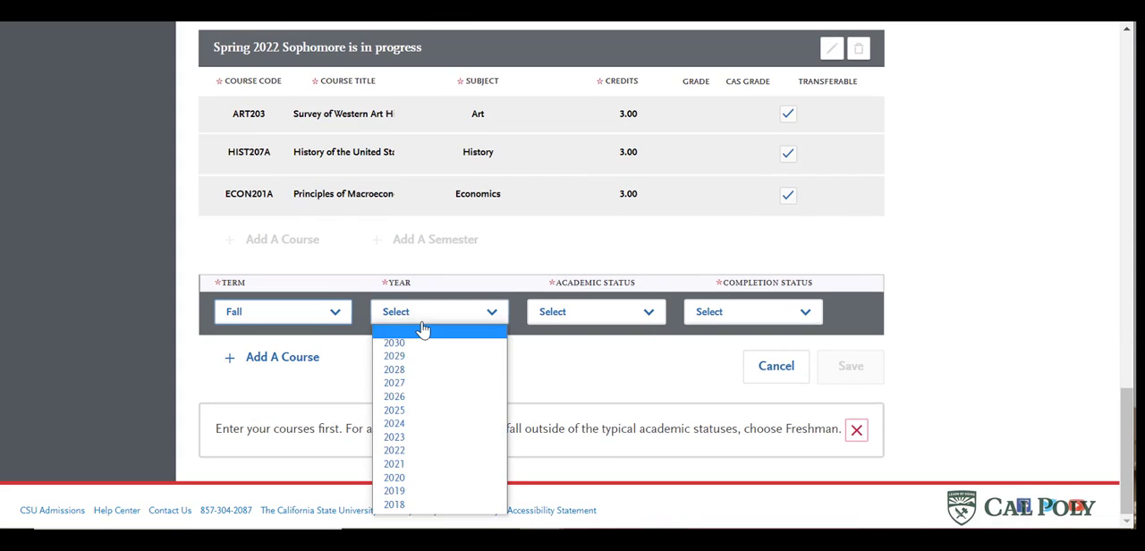
click(413, 477)
click(608, 331)
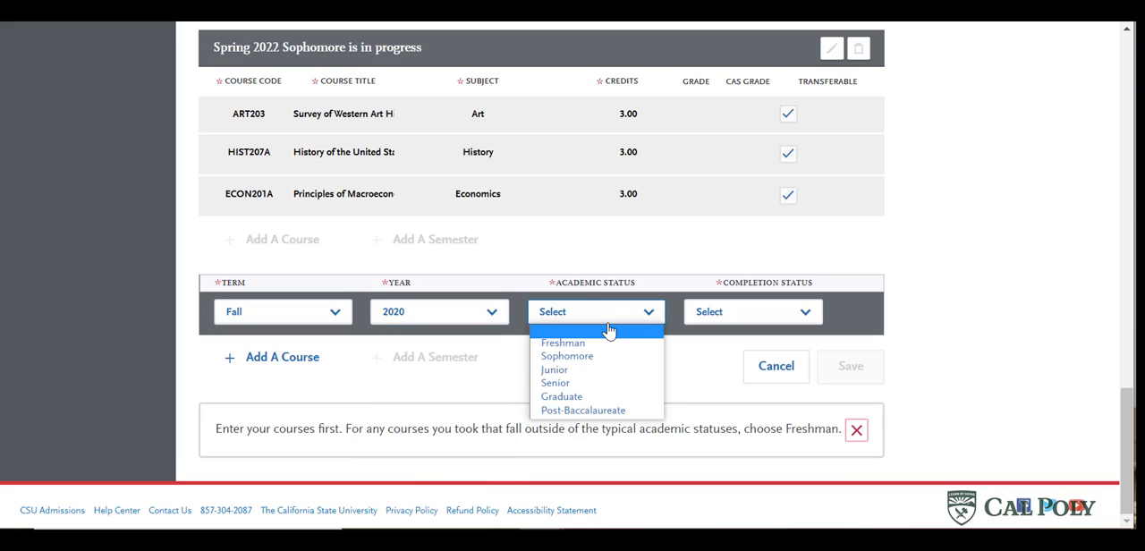
click(607, 344)
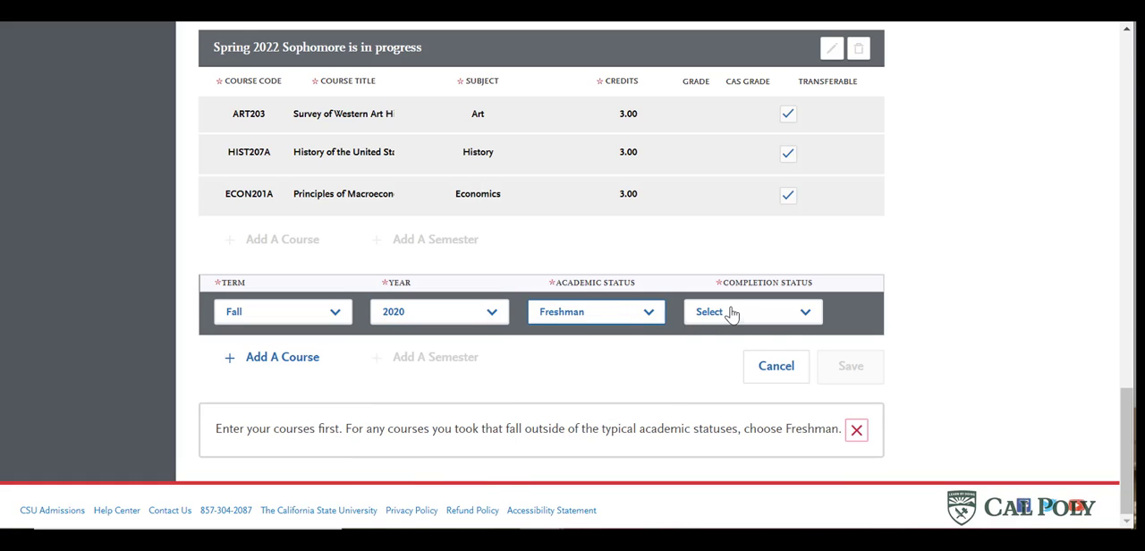
click(732, 314)
click(739, 358)
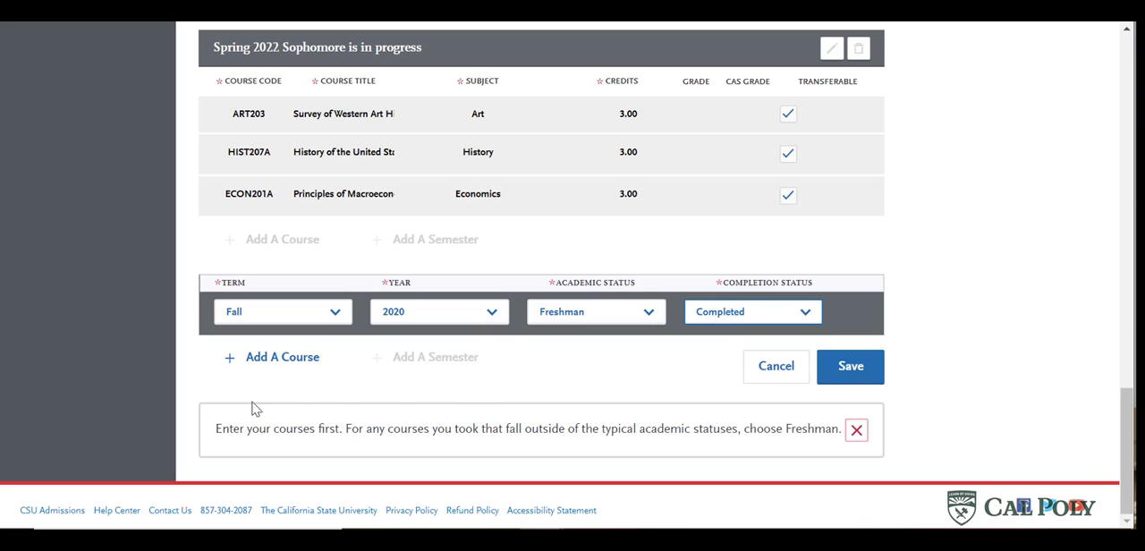
- Add course ART202 to the Fall 2020 semester with subject Art and grade a
click(285, 360)
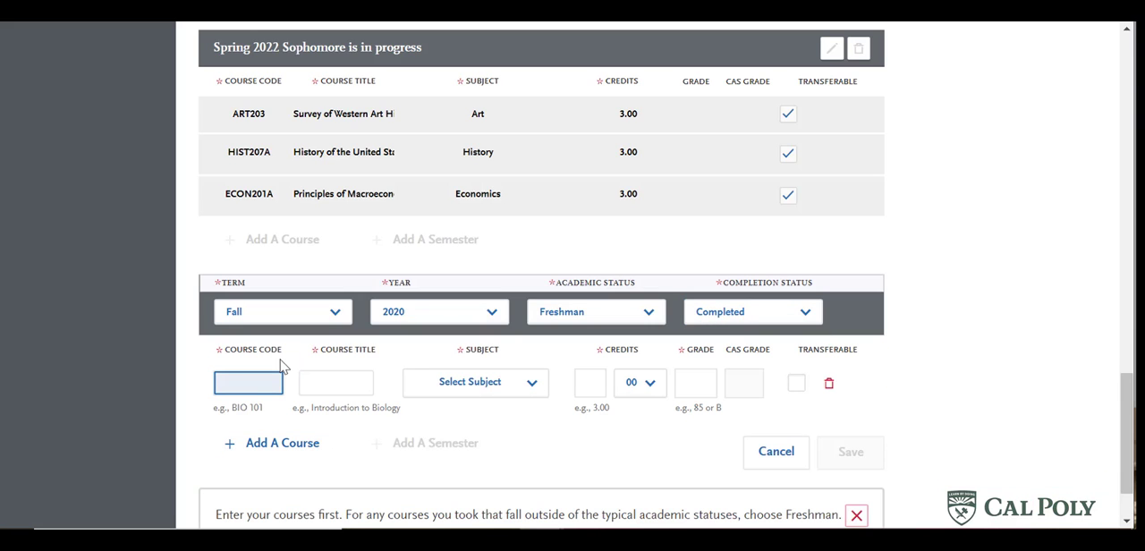
text(art)
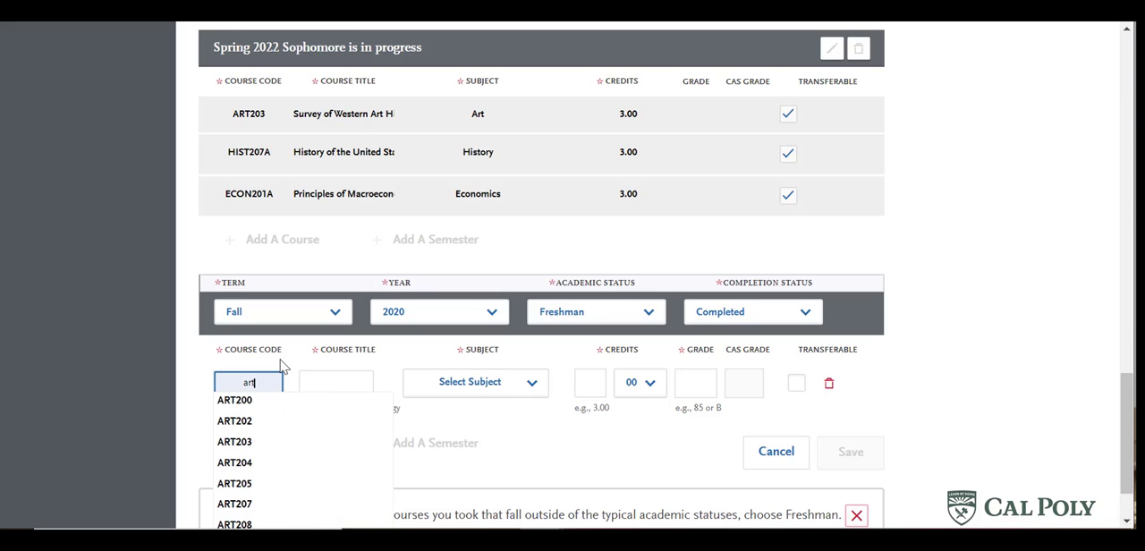
click(249, 424)
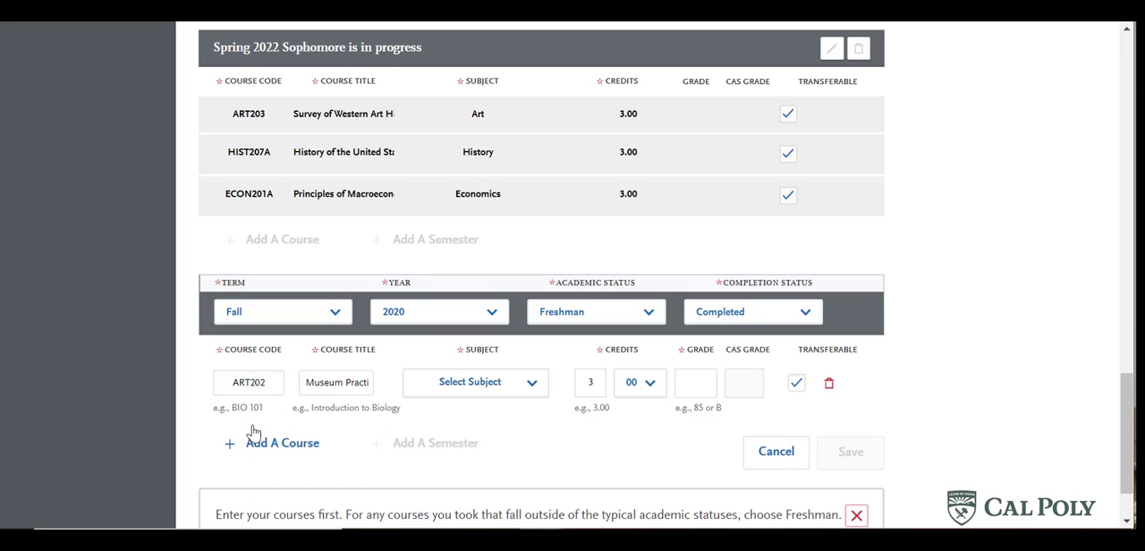
click(492, 386)
scroll(519, 319, down, 4)
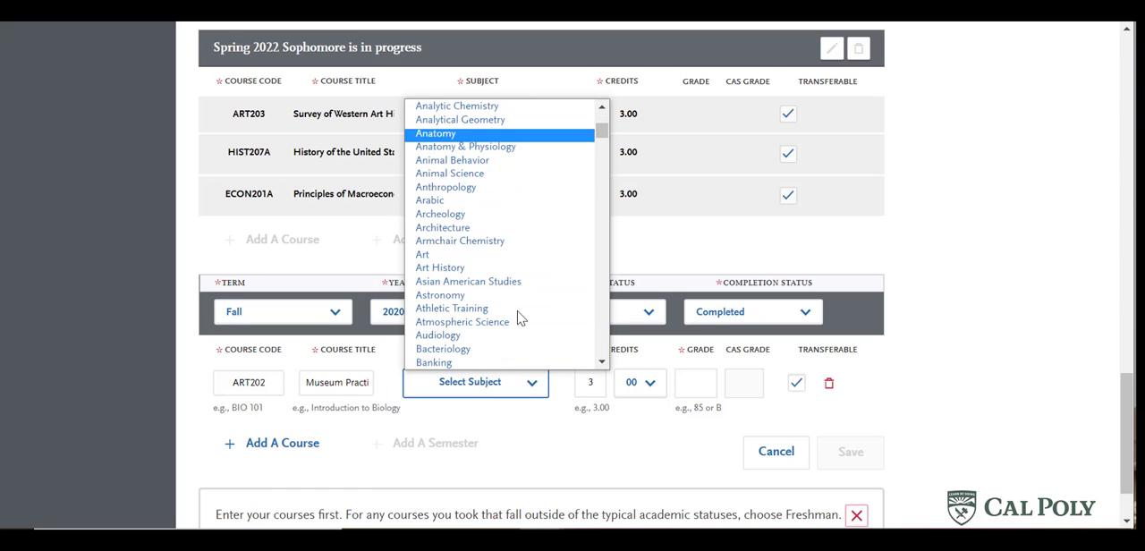
click(474, 250)
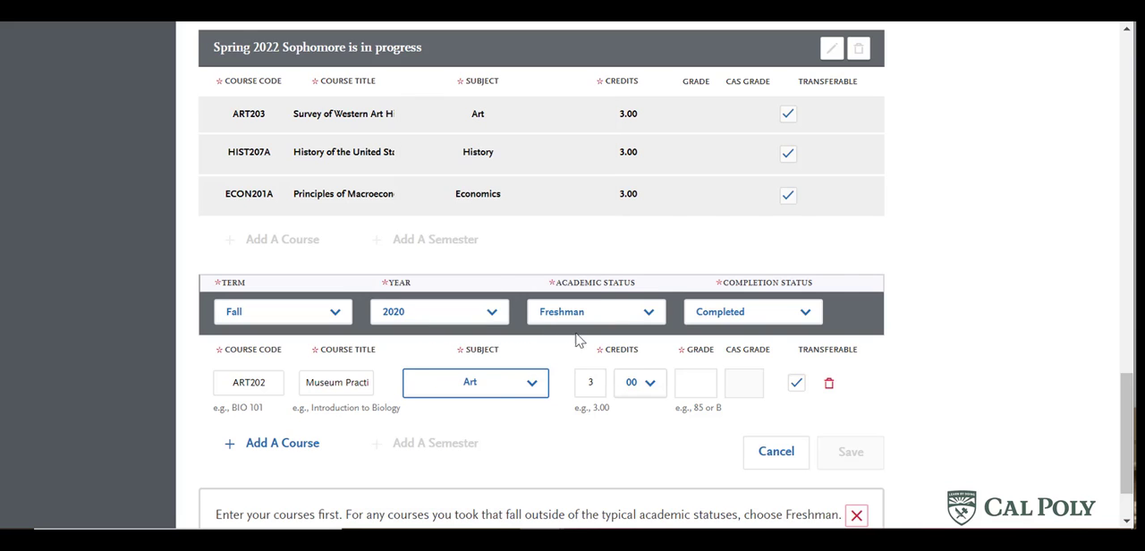
click(693, 380)
text(a)
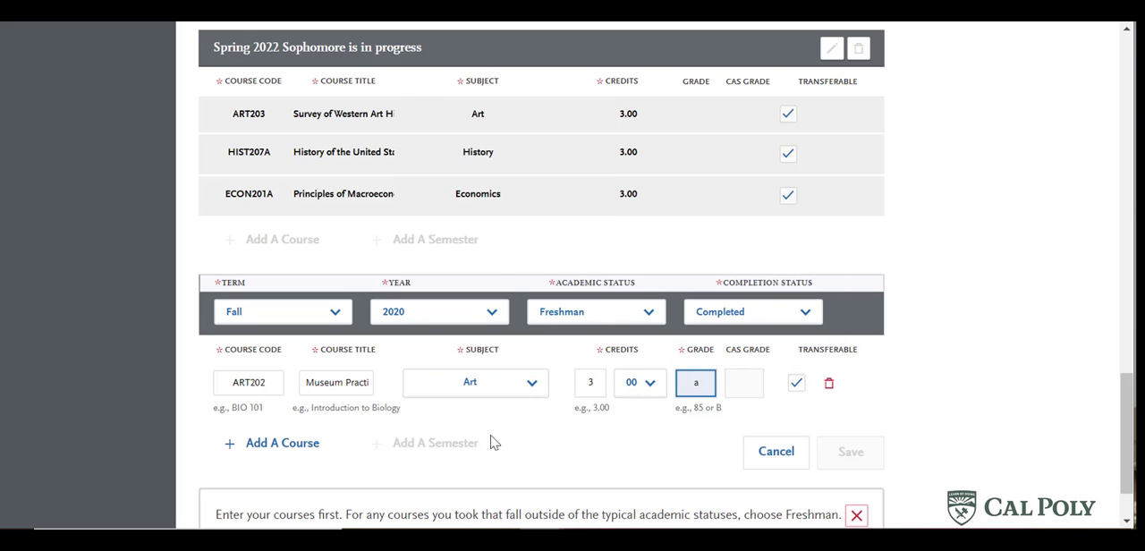
click(590, 437)
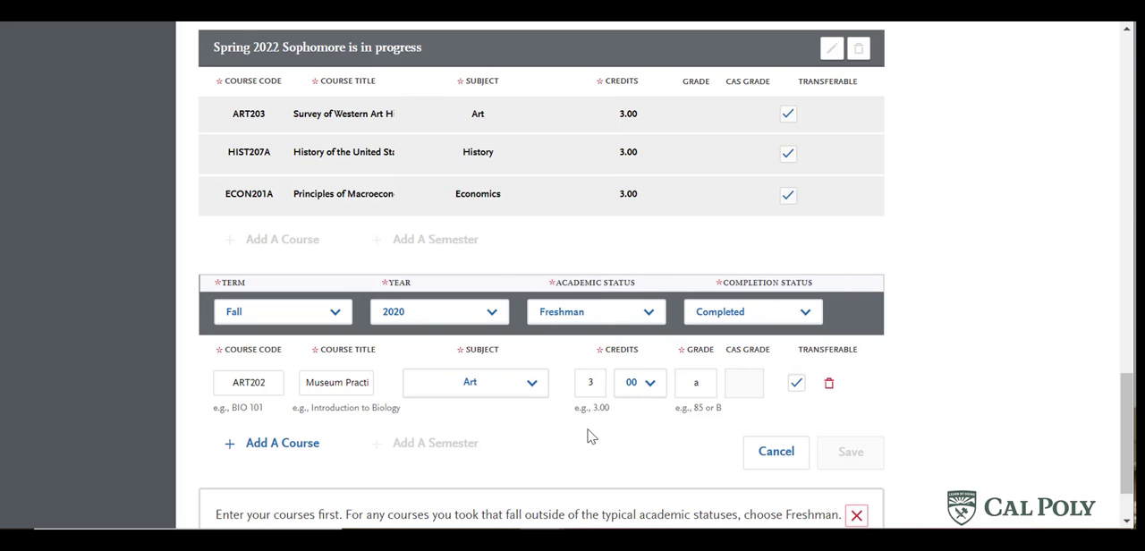
- Add course BUS218 to Fall 2020 with subject Business Administration and grade a, and save the semester
click(290, 443)
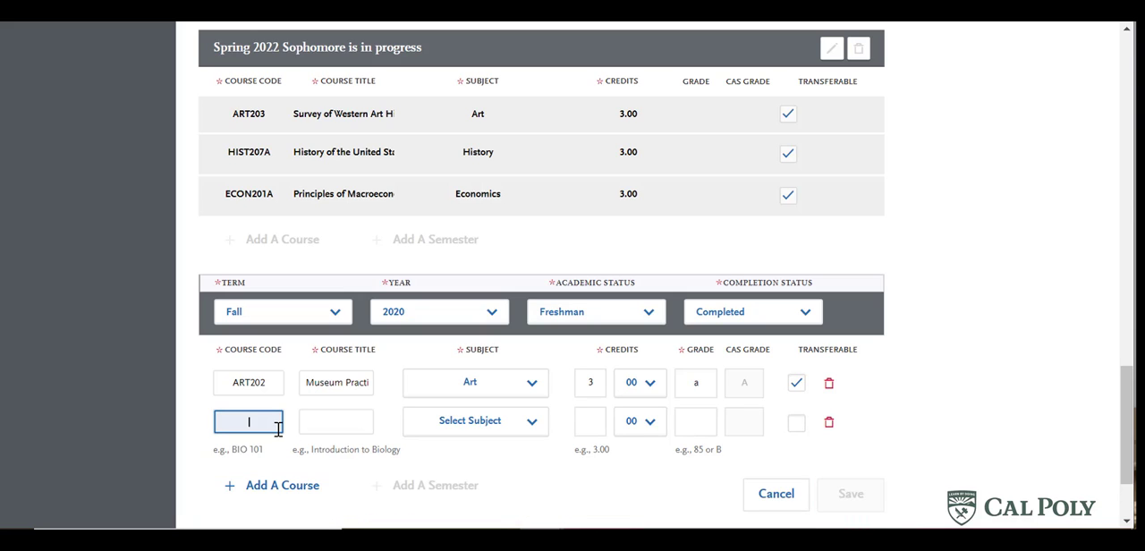
text(bus)
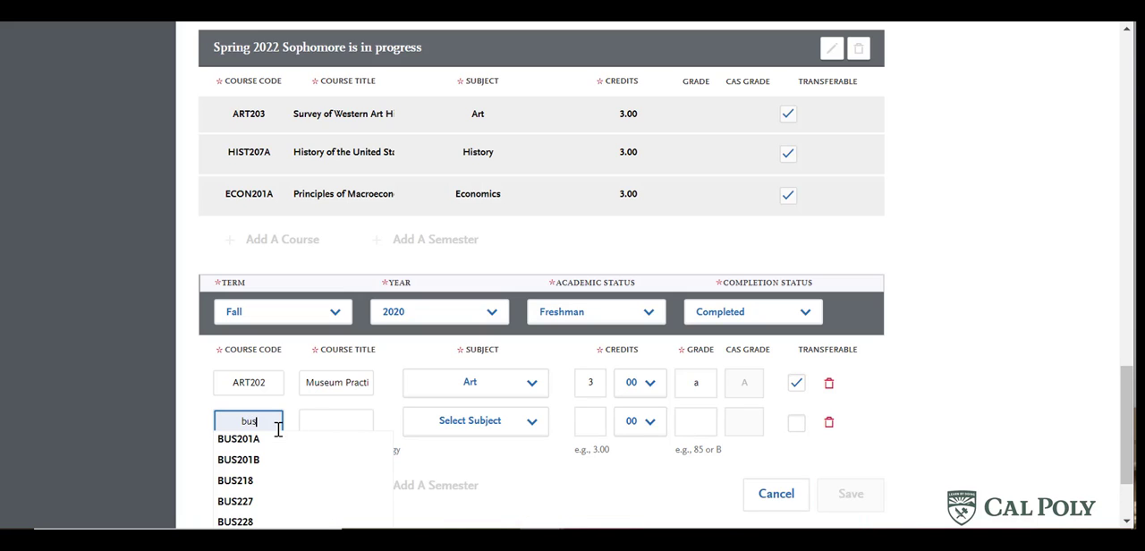
click(269, 484)
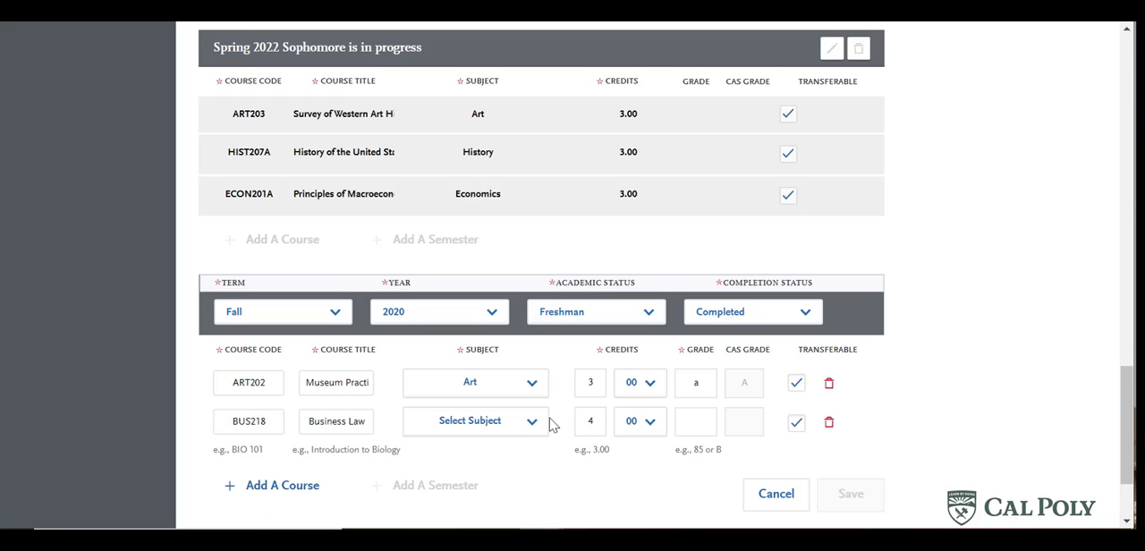
click(512, 421)
scroll(510, 269, down, 5)
click(483, 248)
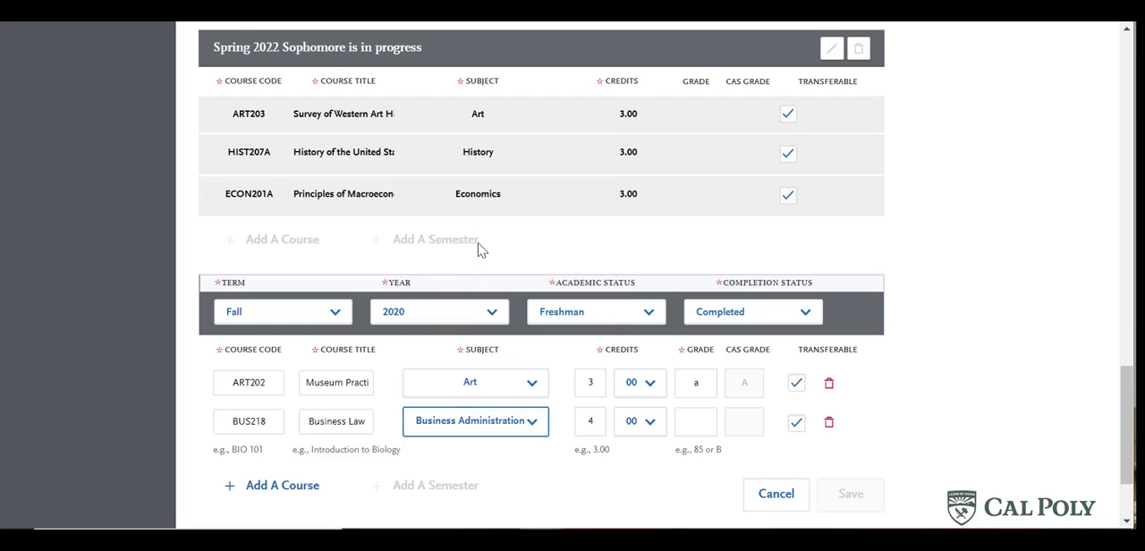
click(695, 419)
text(a)
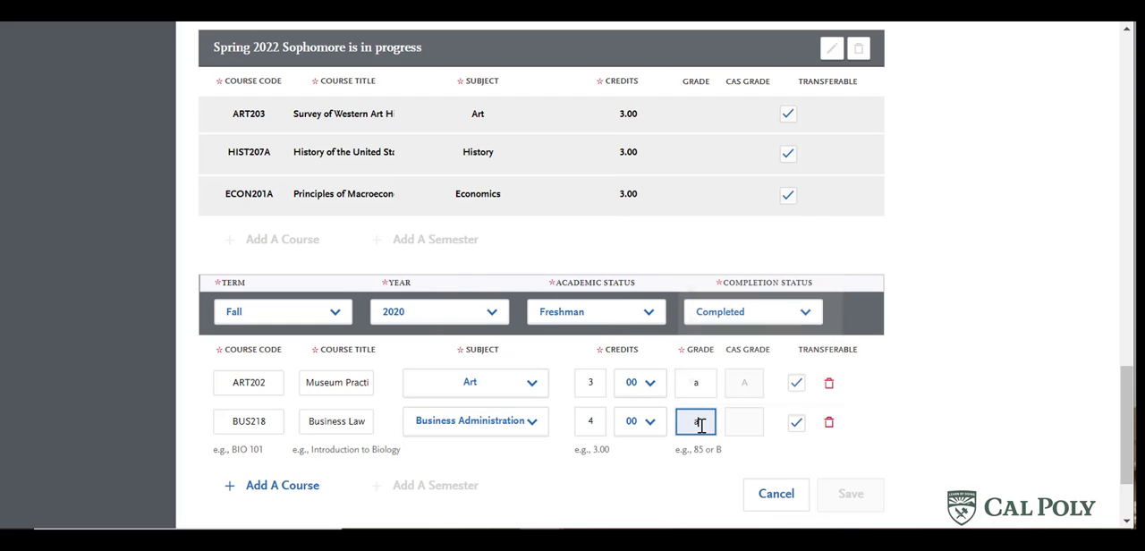
click(716, 480)
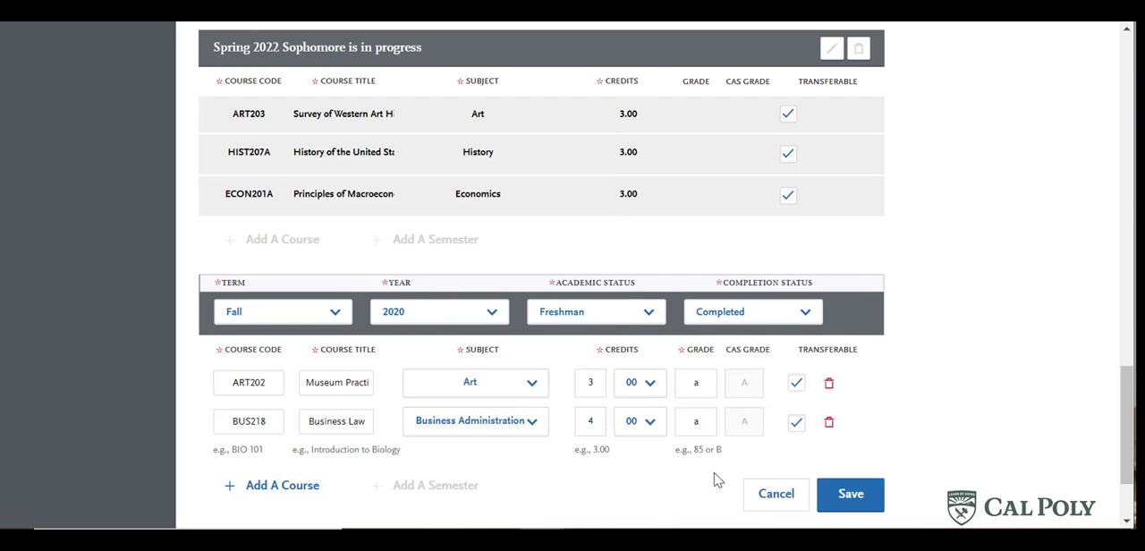
click(857, 502)
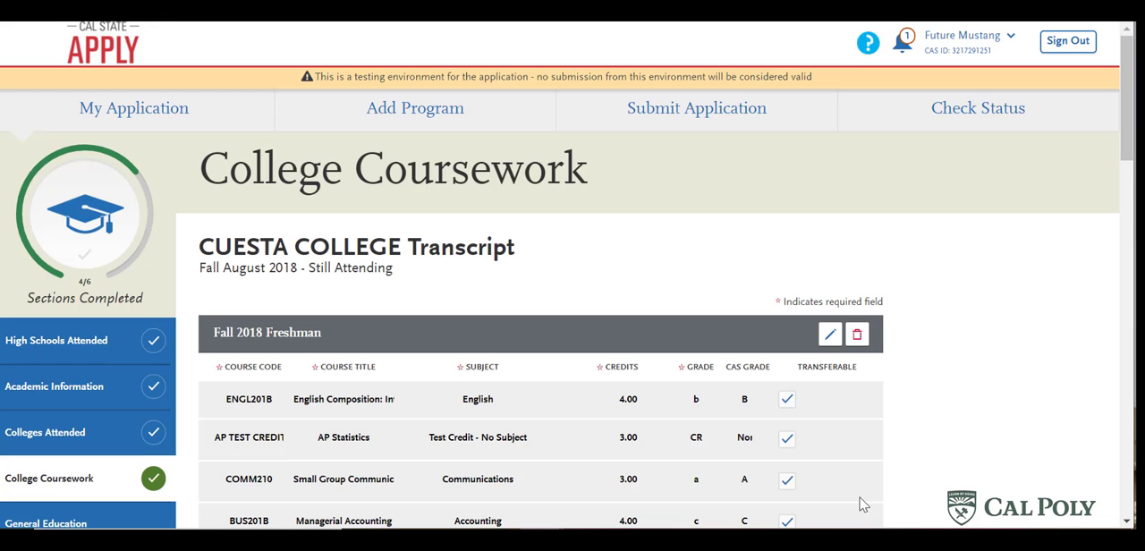
- Review the Cuesta College transcript by semester, comparing the MATH230 entries in Spring 2020 and Summer 1 2020
scroll(969, 319, down, 2)
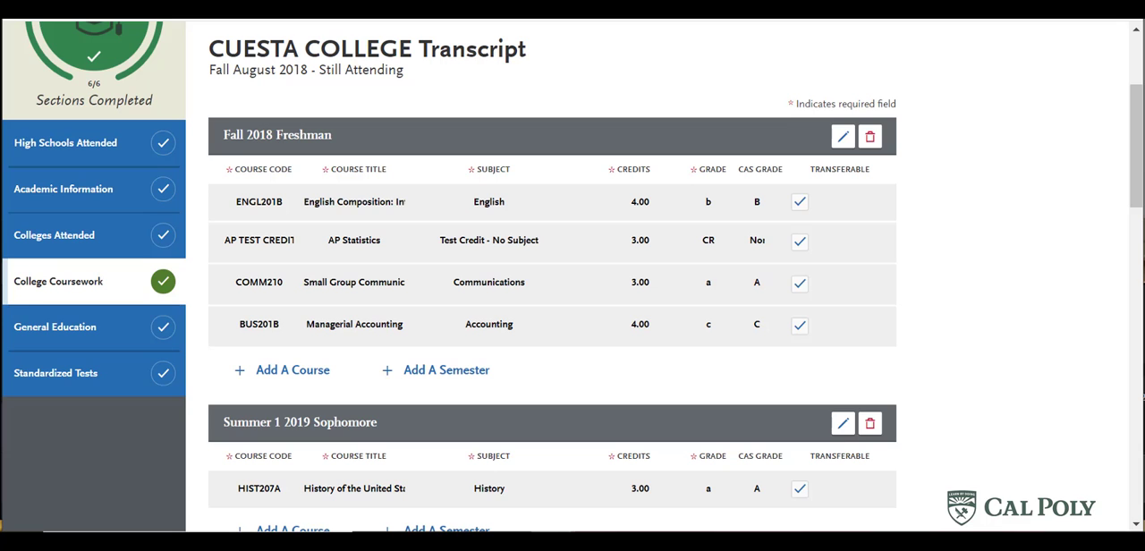
scroll(963, 256, down, 5)
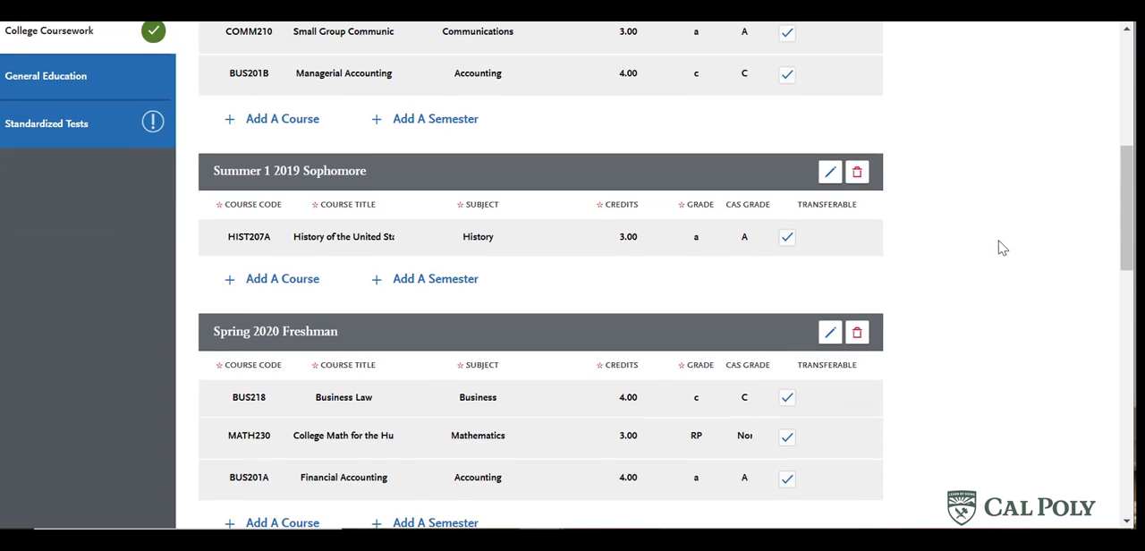
scroll(1012, 245, down, 1)
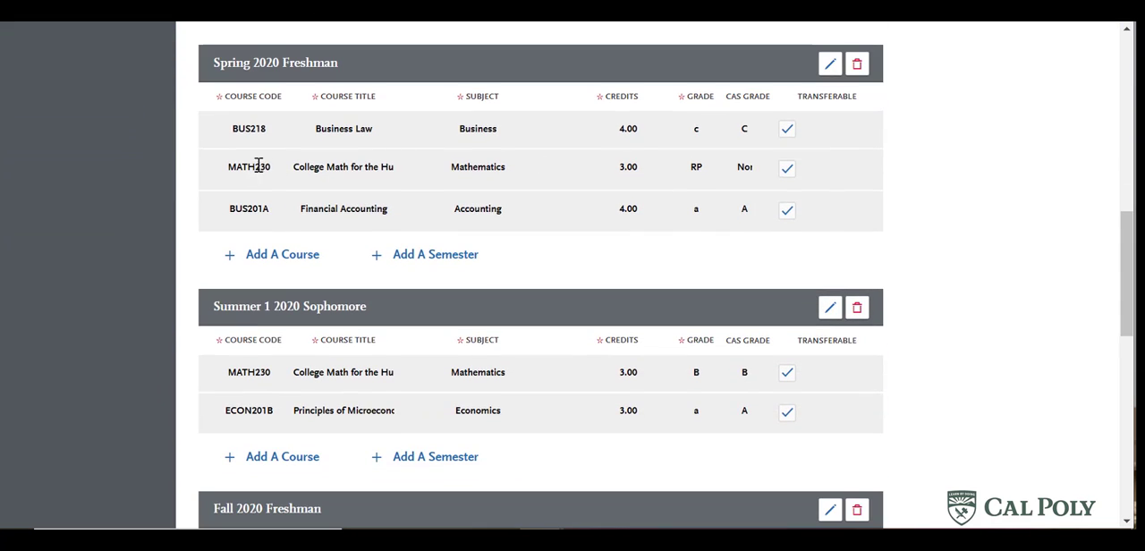
double_click(230, 169)
click(283, 168)
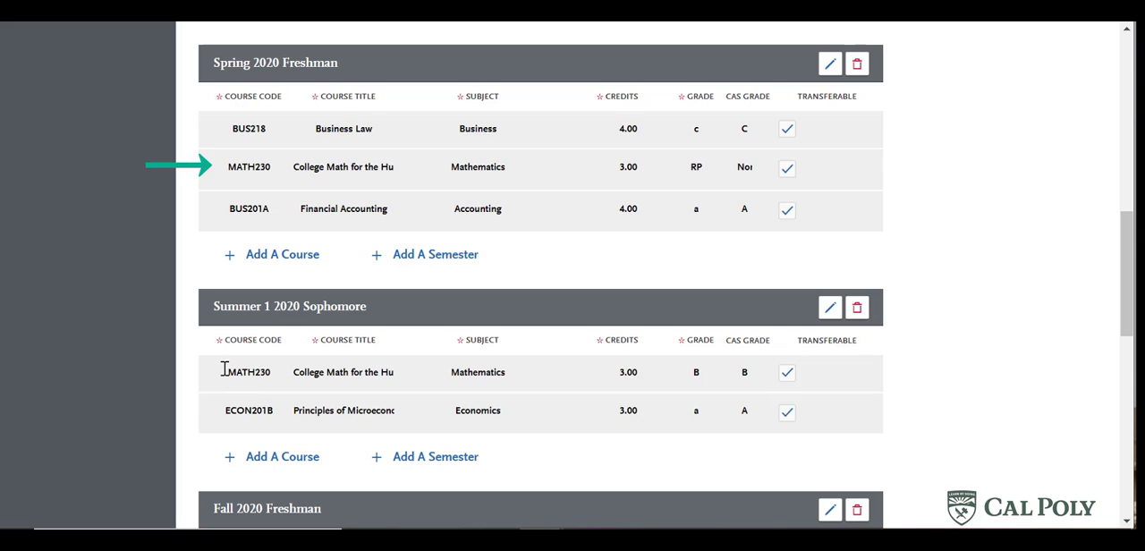
drag(227, 372, 276, 371)
click(280, 374)
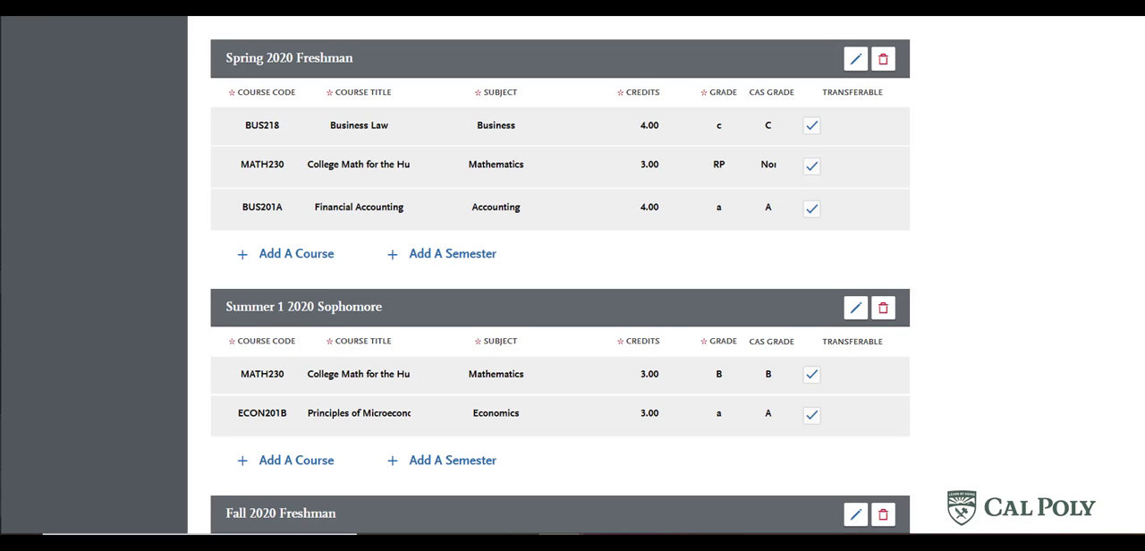
scroll(974, 319, down, 5)
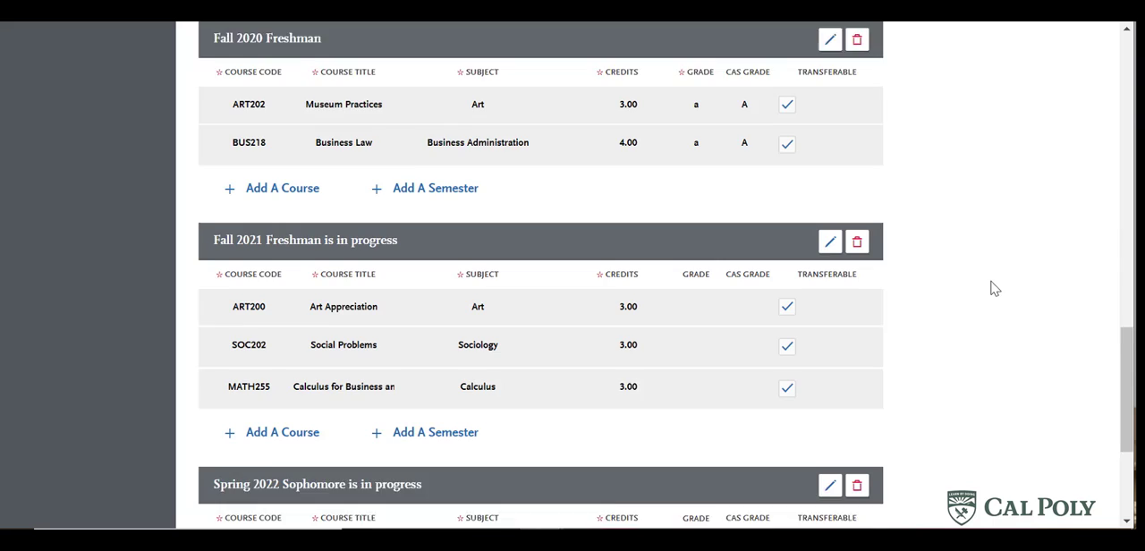
scroll(993, 286, down, 2)
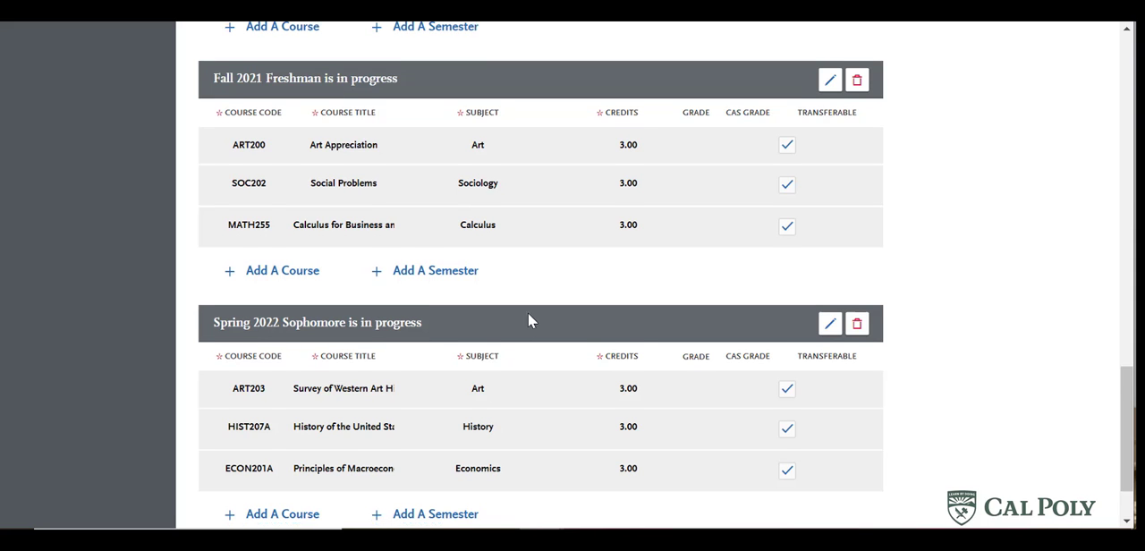
scroll(526, 322, down, 1)
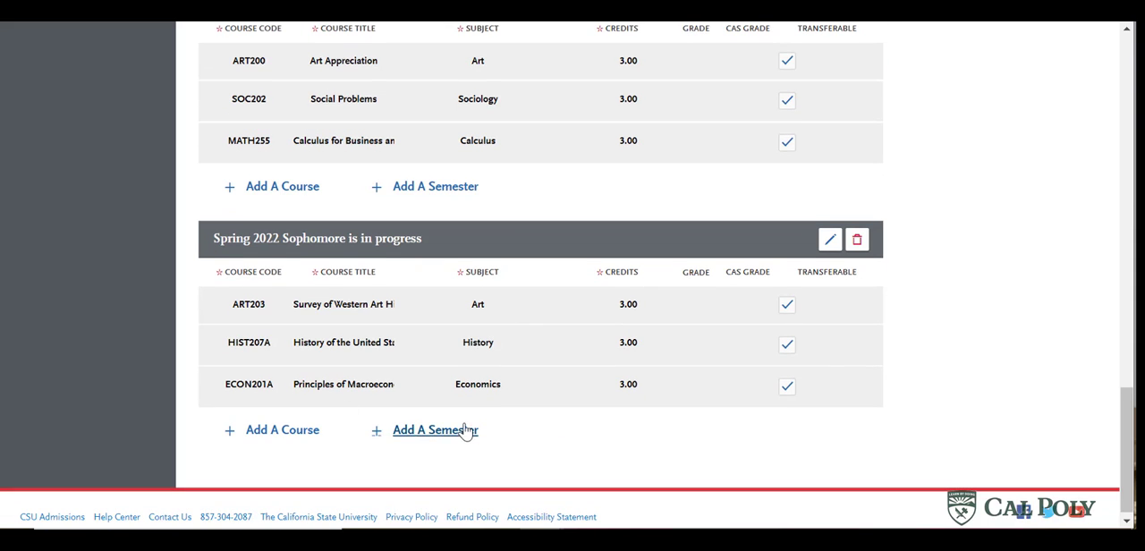
- Return to the College Coursework overview and save the completed Cuesta College transcript
scroll(544, 325, up, 2)
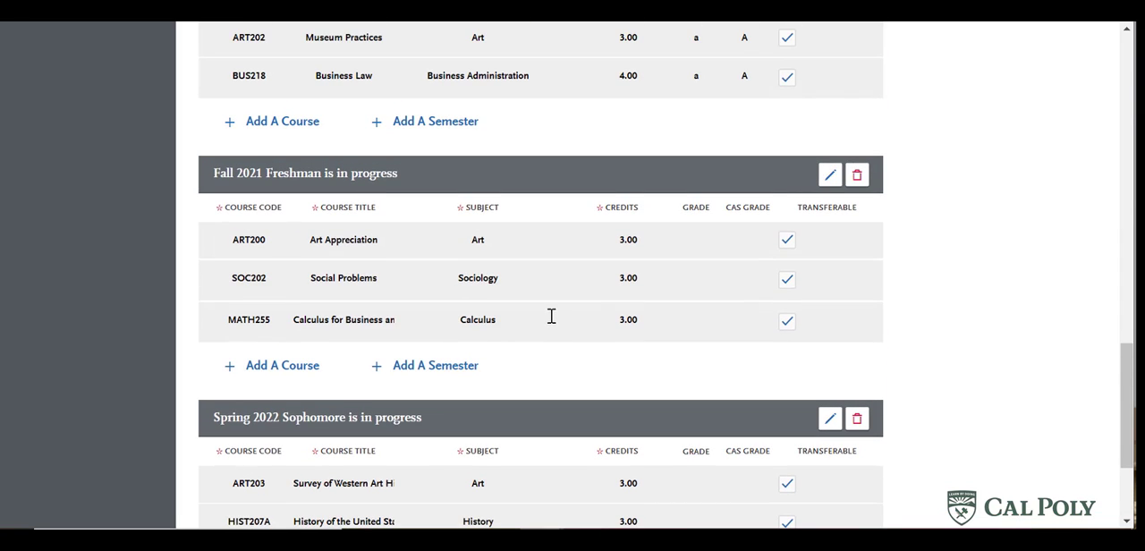
scroll(550, 314, up, 3)
scroll(553, 312, up, 6)
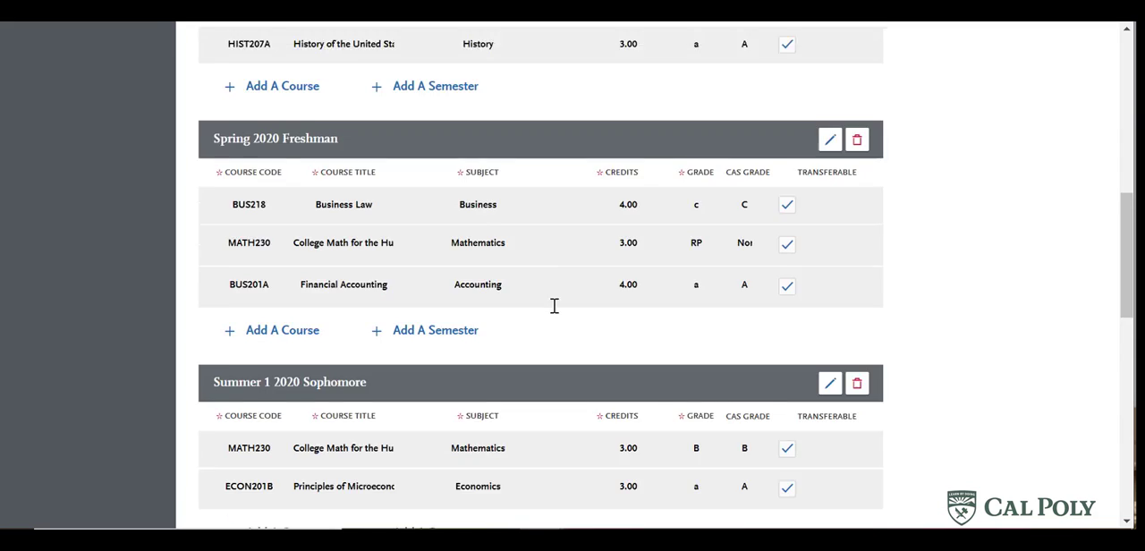
scroll(554, 306, up, 4)
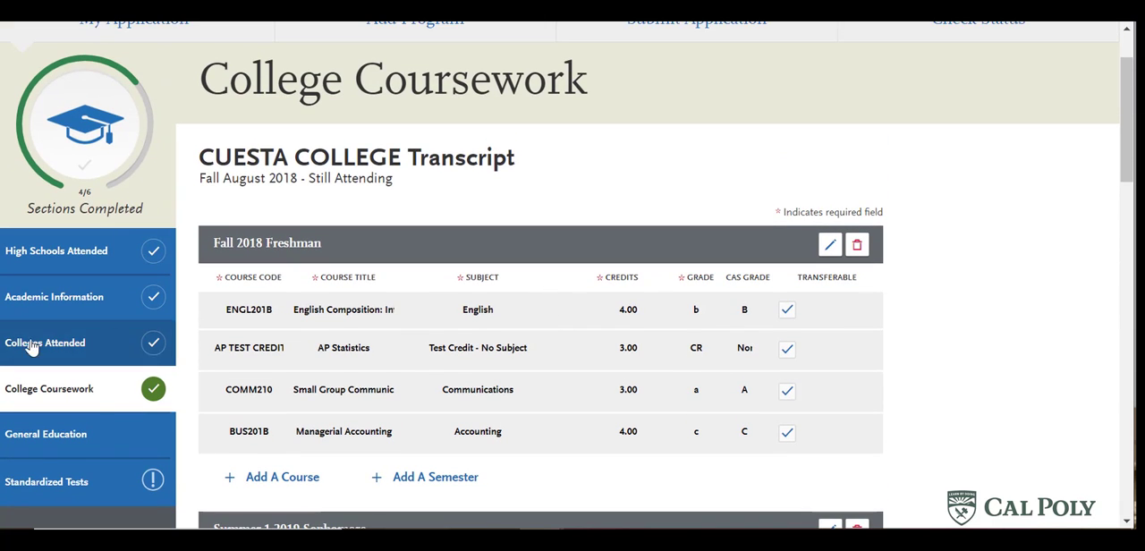
click(95, 391)
scroll(560, 282, down, 2)
scroll(544, 278, down, 1)
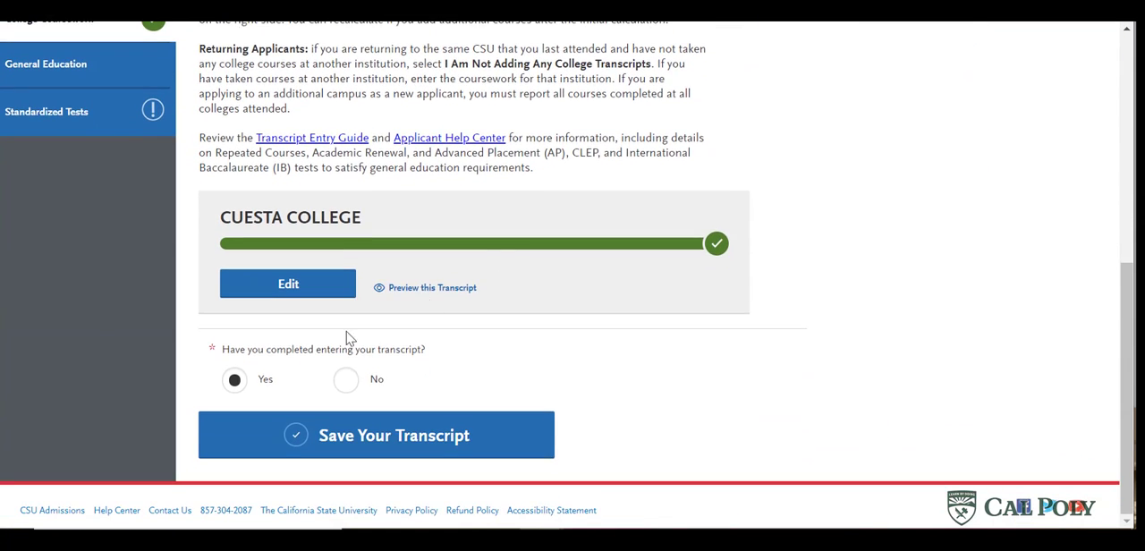
click(363, 442)
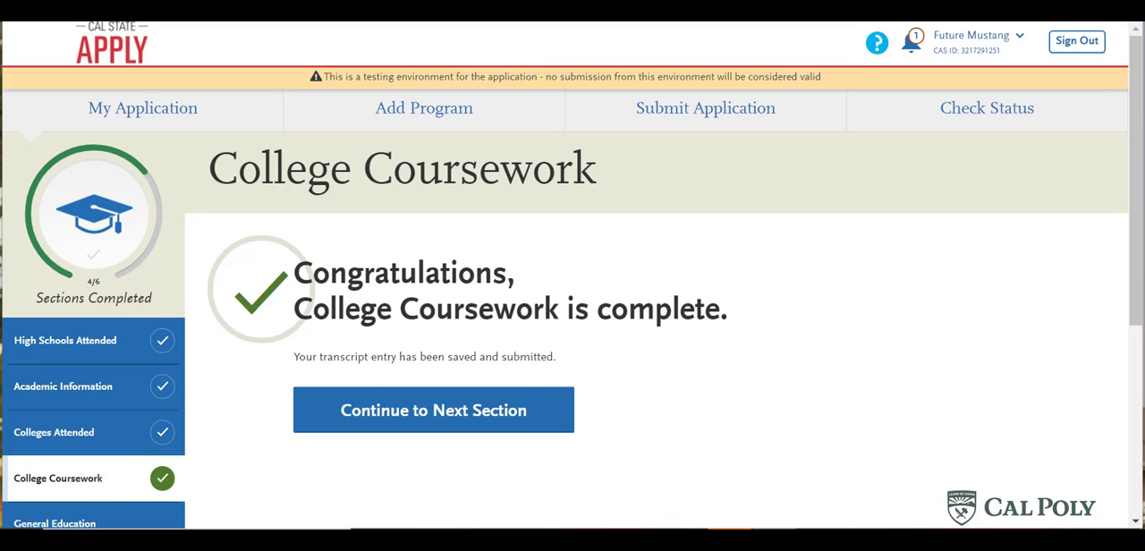
- Continue to the General Education section and read its instructions on matching one course to each GE requirement
click(454, 418)
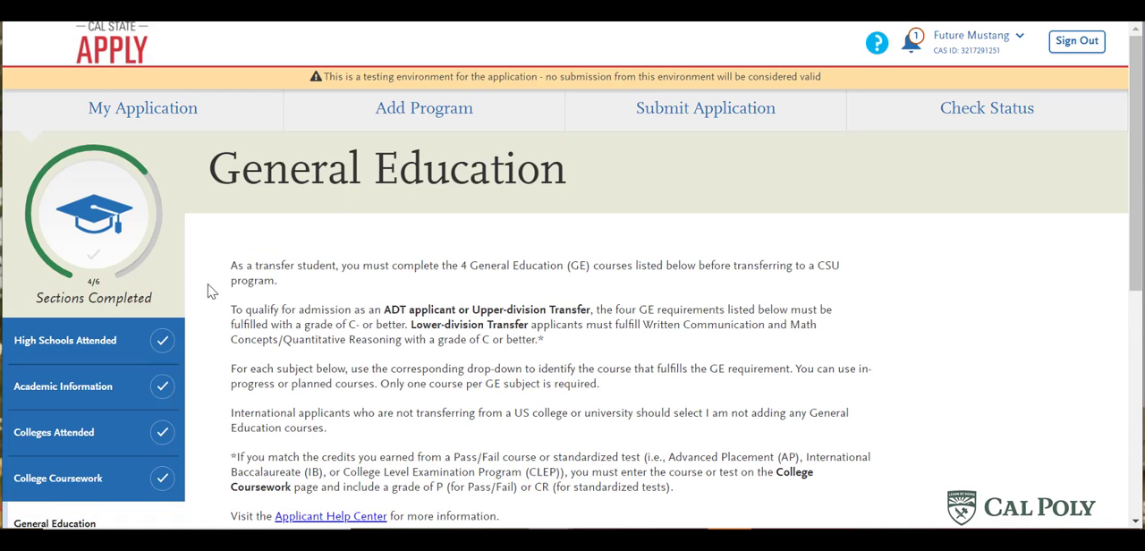
drag(231, 266, 300, 288)
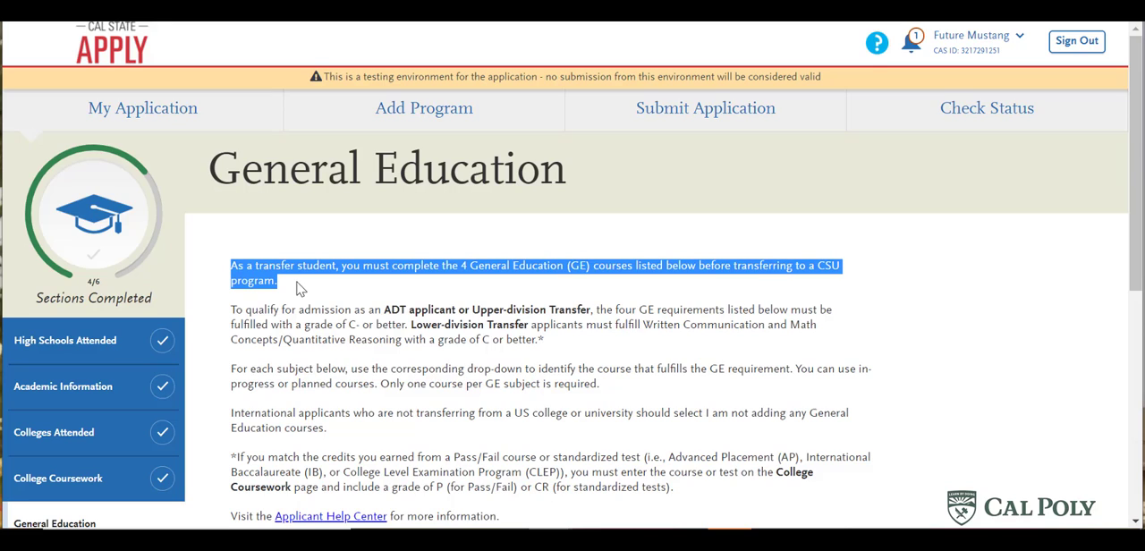
click(299, 288)
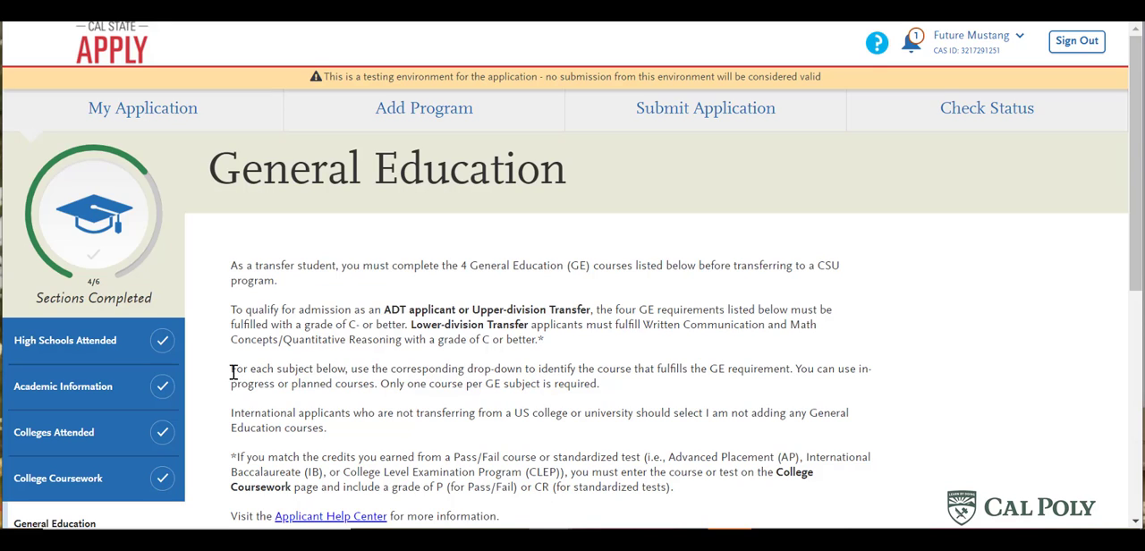
drag(231, 368, 636, 399)
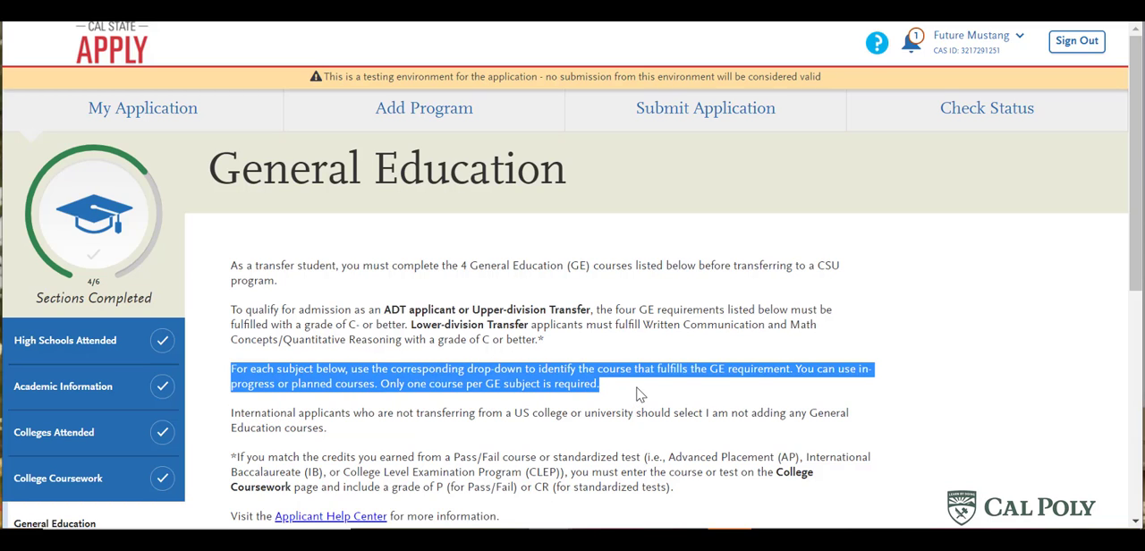
click(636, 399)
scroll(1011, 366, down, 5)
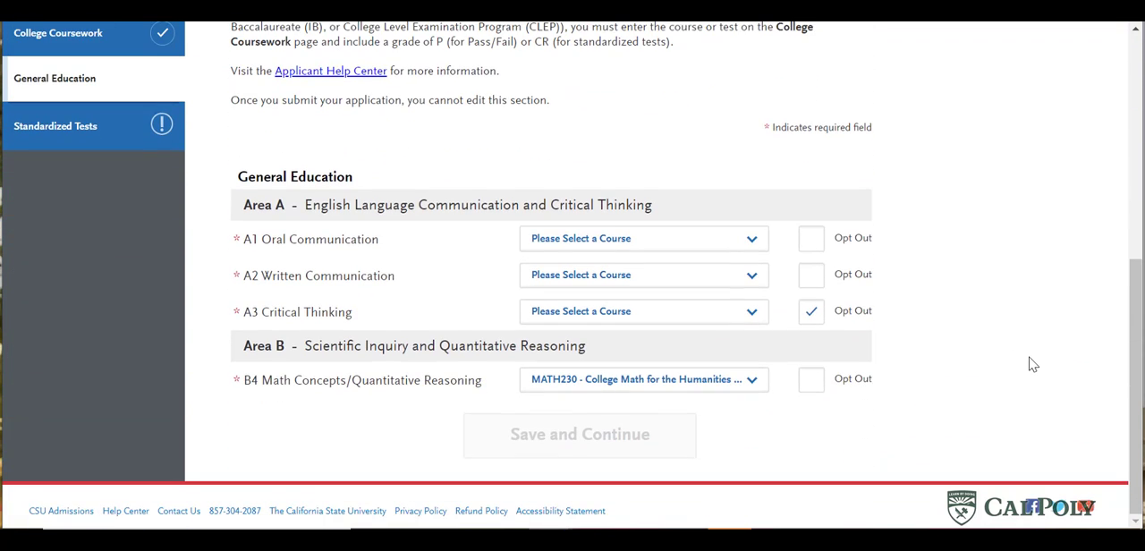
- Match A1 Oral Communication to COMM210 - Small Group Communication and A2 Written Communication to ENGL201A - English Composition
click(743, 248)
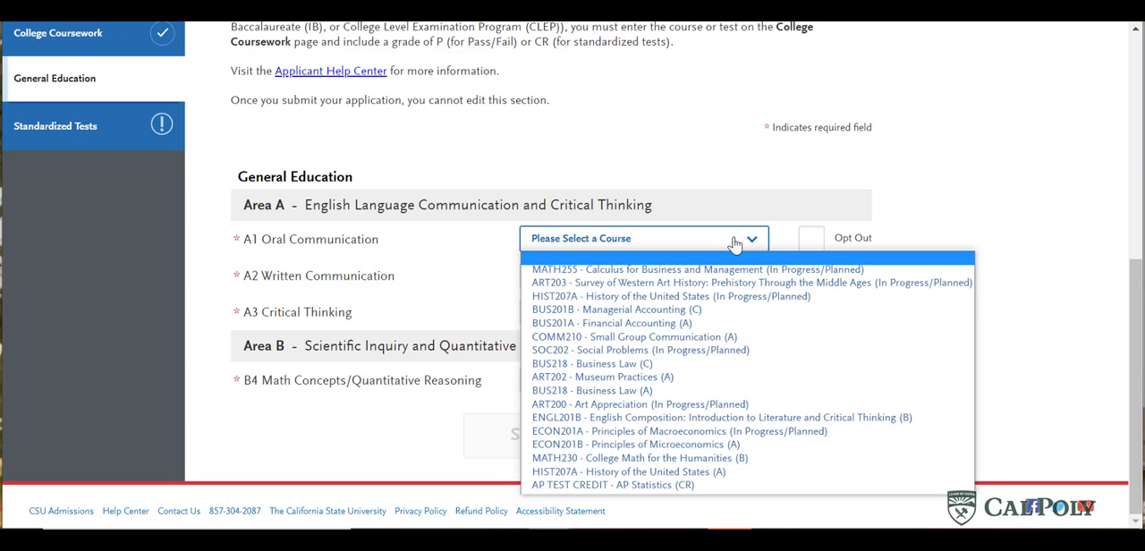
click(703, 337)
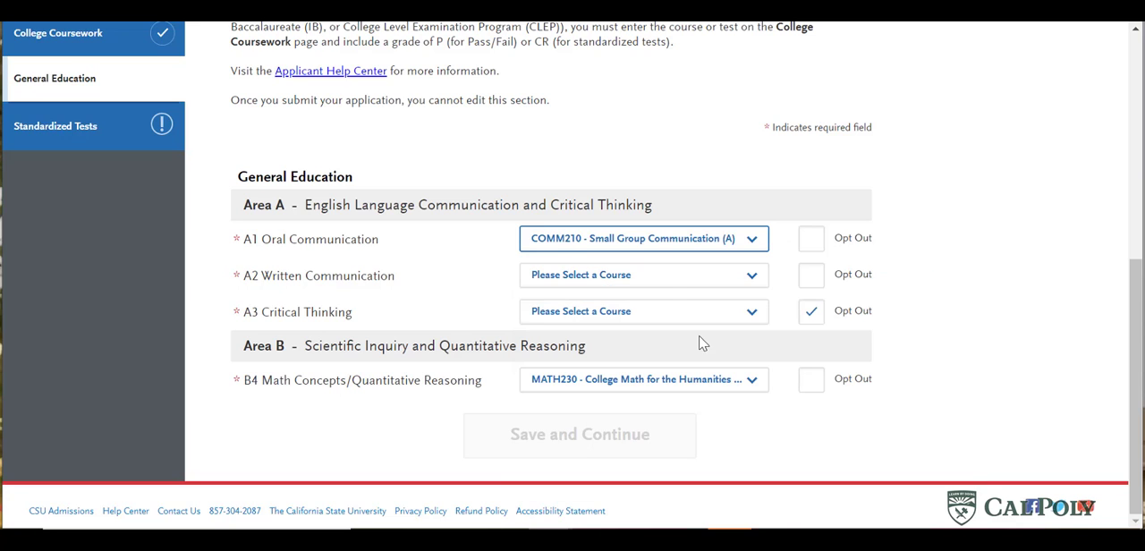
click(664, 283)
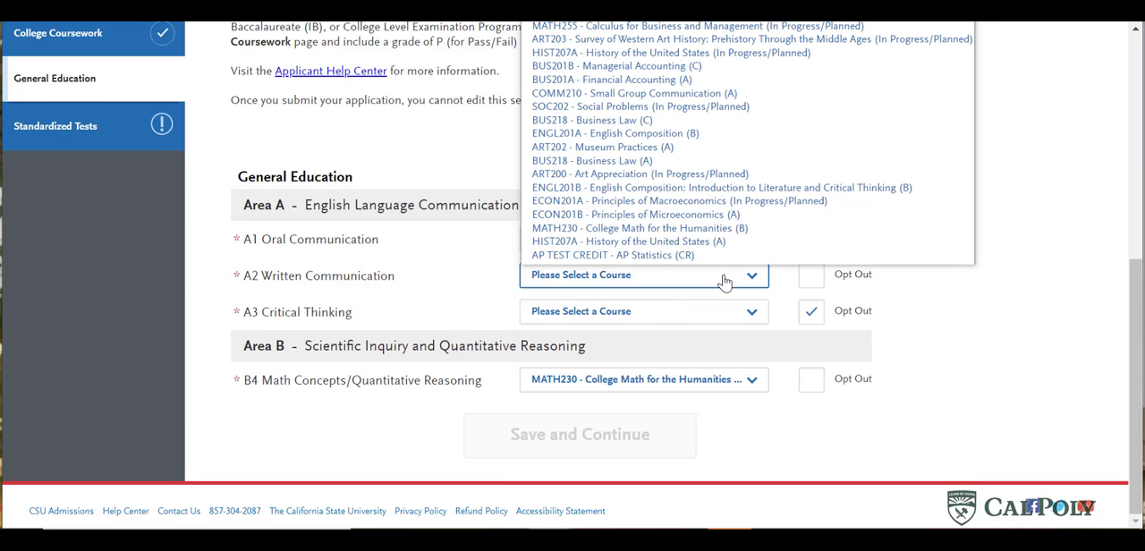
click(672, 134)
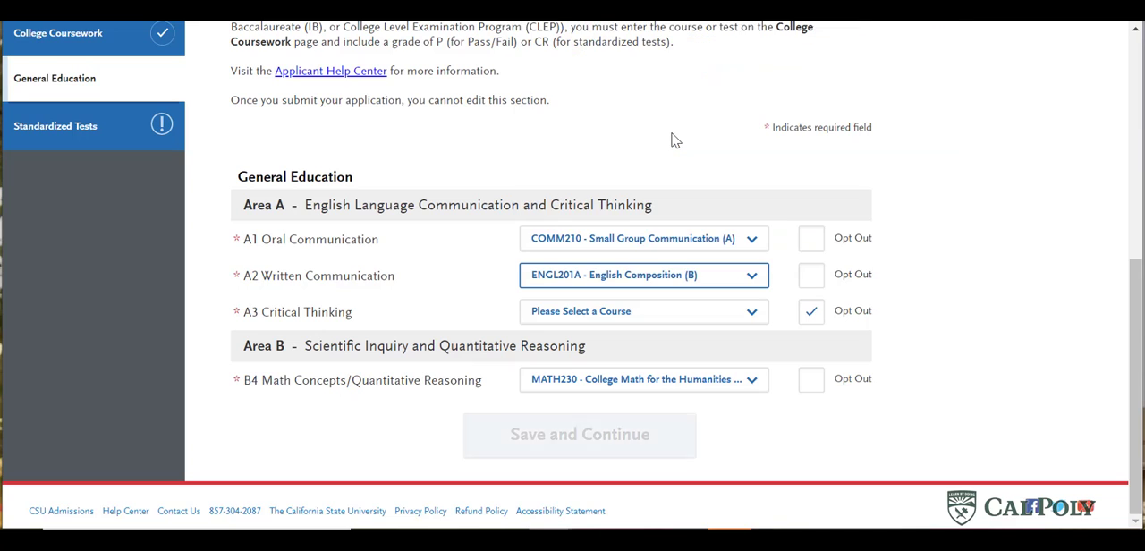
- Match A3 Critical Thinking to ENGL201B - English Composition and B4 Math Concepts/Quantitative Reasoning to AP TEST CREDIT - AP Statistics
click(732, 324)
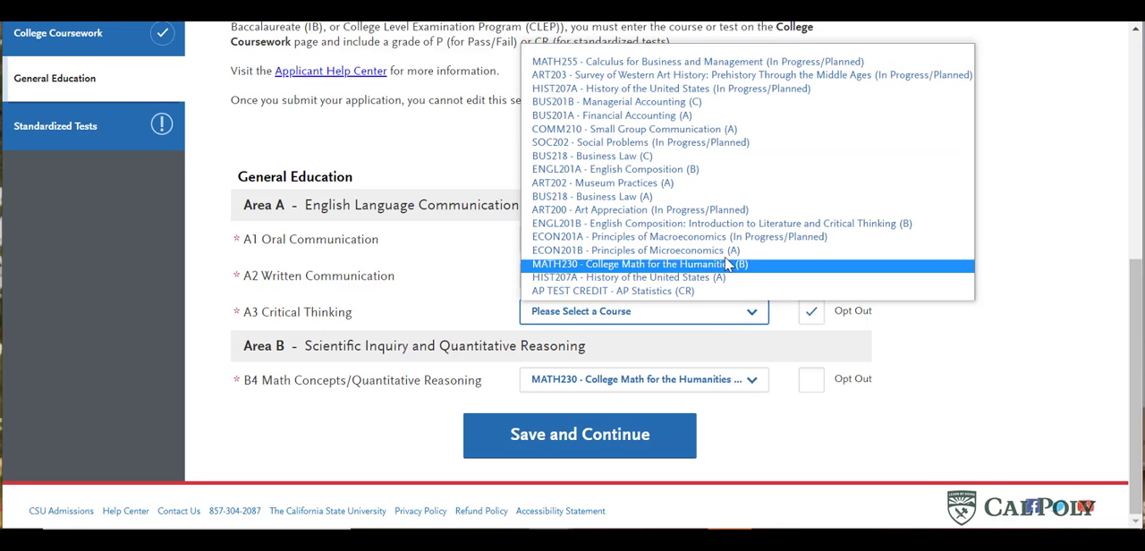
click(721, 227)
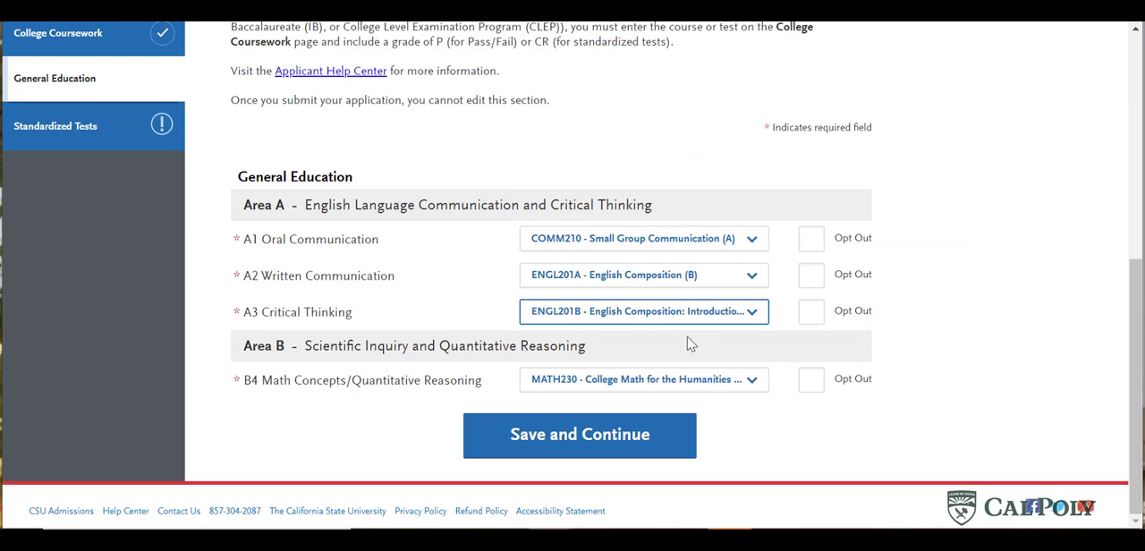
click(703, 383)
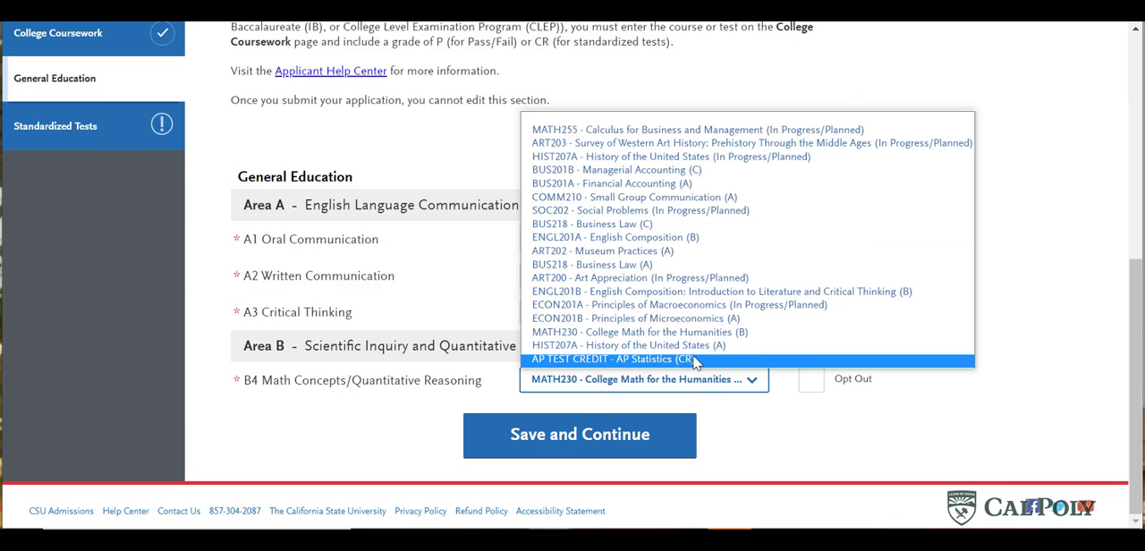
click(696, 358)
click(761, 422)
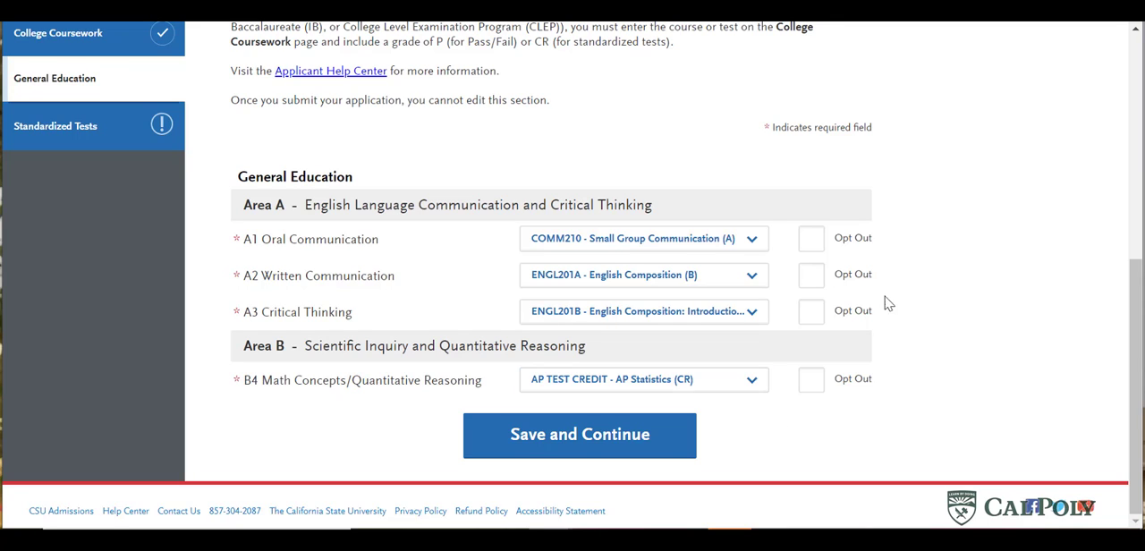
- Opt out of A3 Critical Thinking, reselect a course for it, and save the General Education section
click(810, 313)
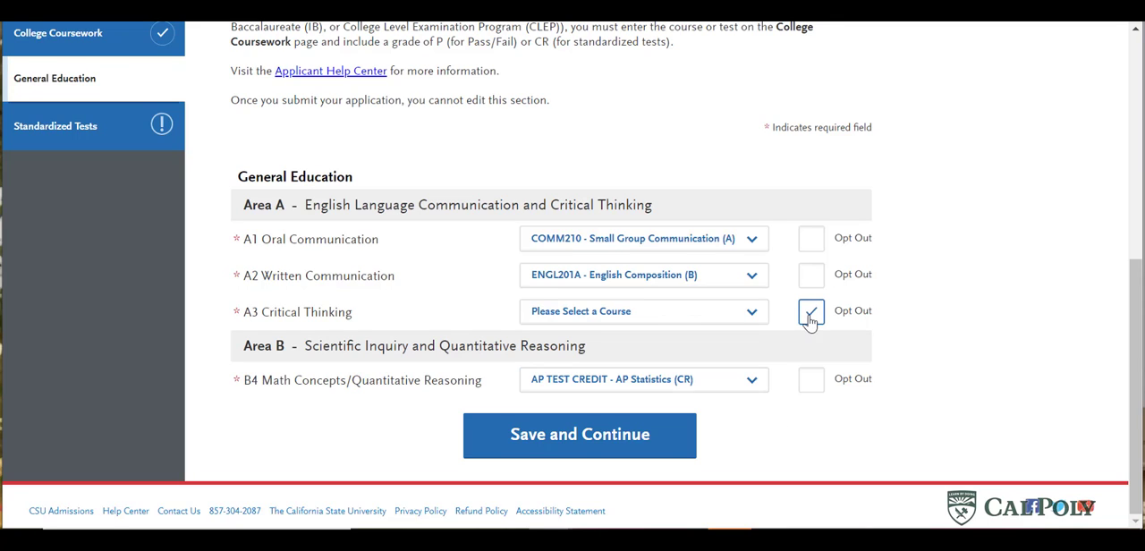
click(753, 318)
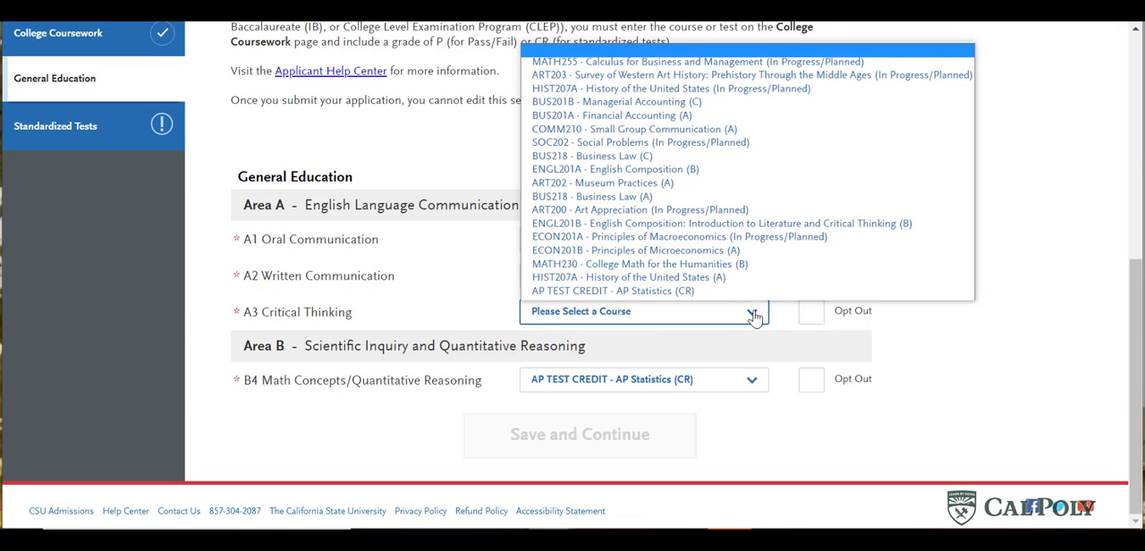
click(729, 260)
click(553, 436)
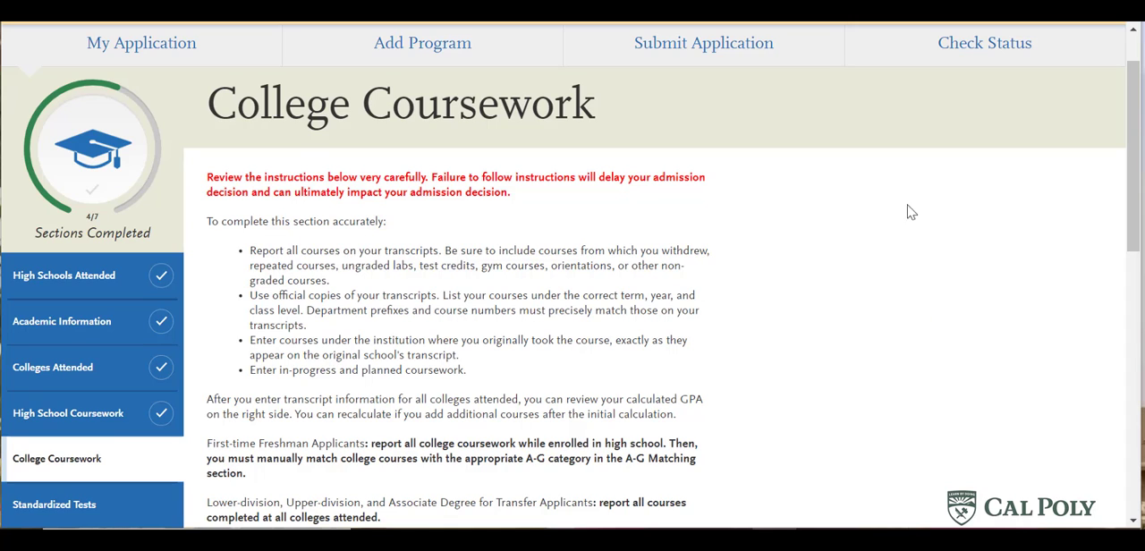
- Read the College Coursework instructions in the freshman application and start the Los Angeles City College transcript
scroll(589, 385, down, 1)
scroll(589, 385, down, 5)
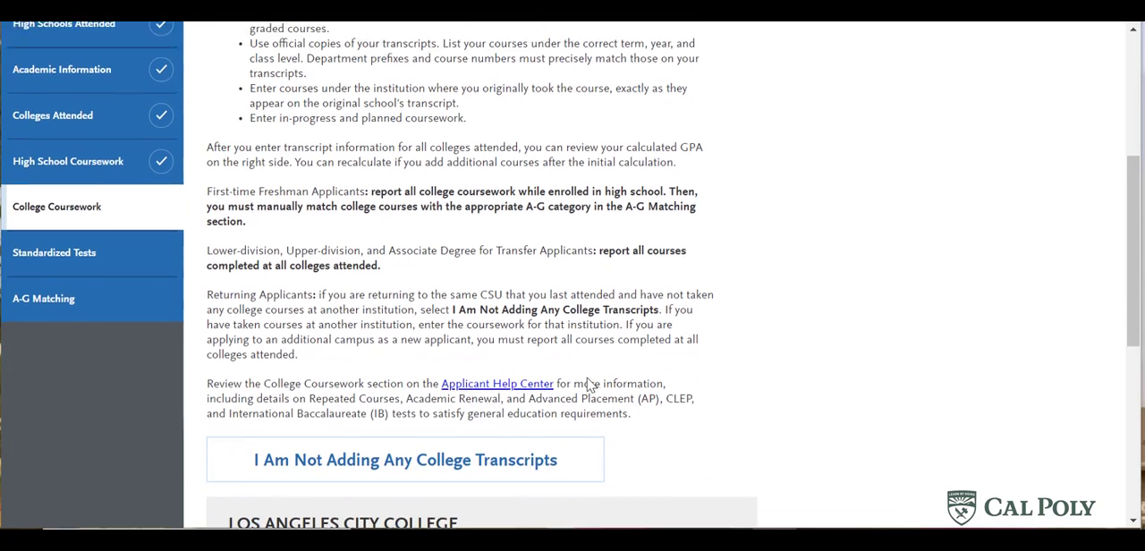
scroll(592, 373, down, 1)
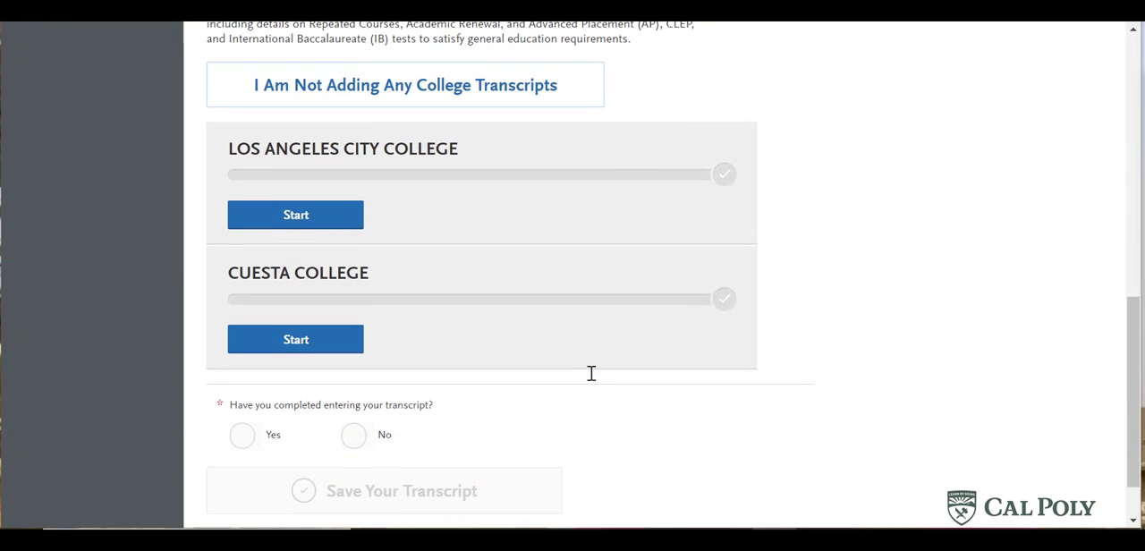
click(327, 217)
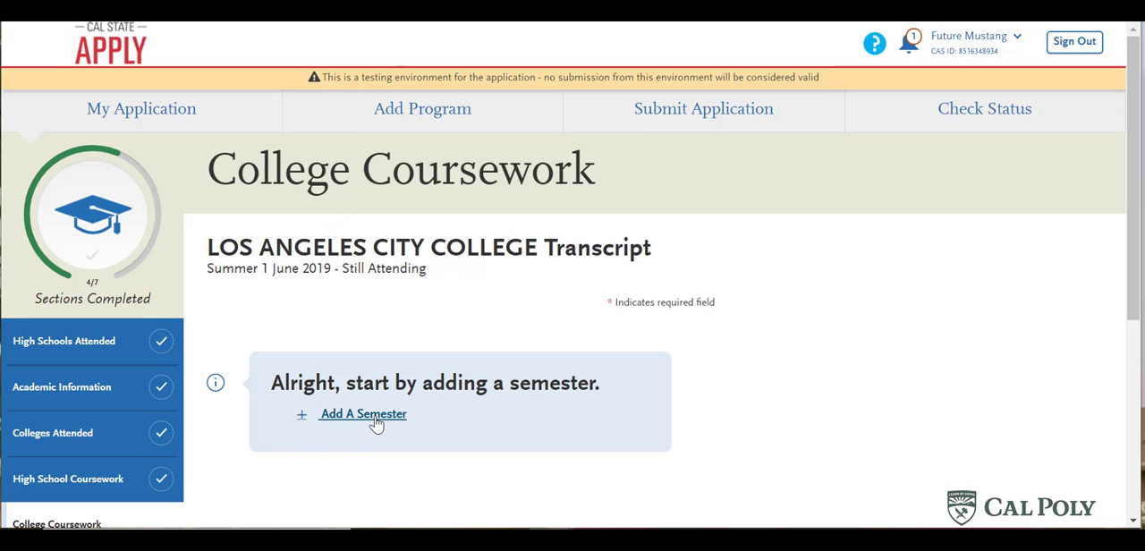
- Add a Summer 1 2019 semester to the Los Angeles City College transcript with academic status Freshman and completion status Completed
click(375, 424)
click(311, 358)
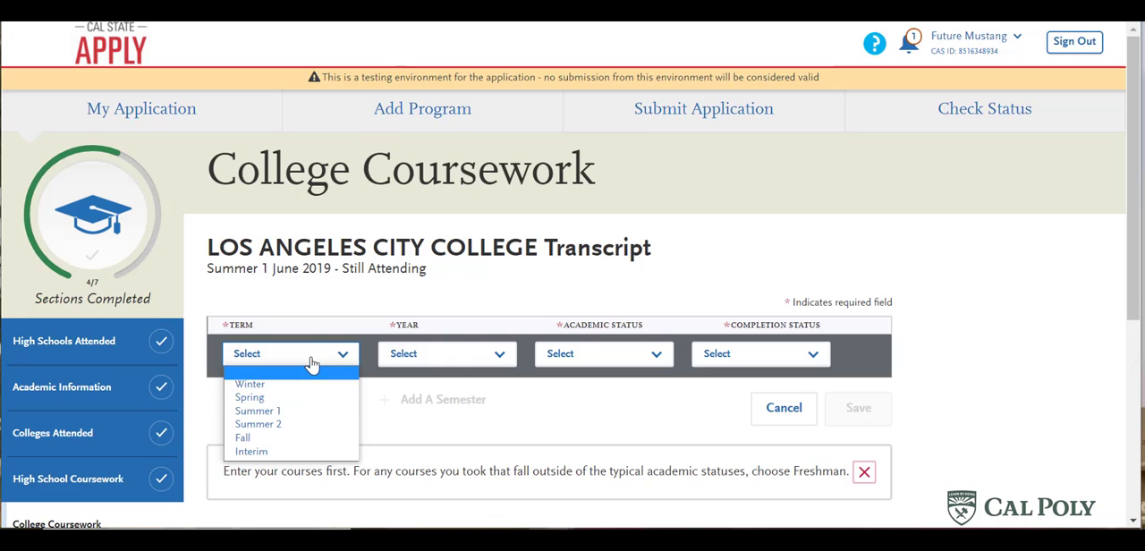
click(327, 411)
click(415, 367)
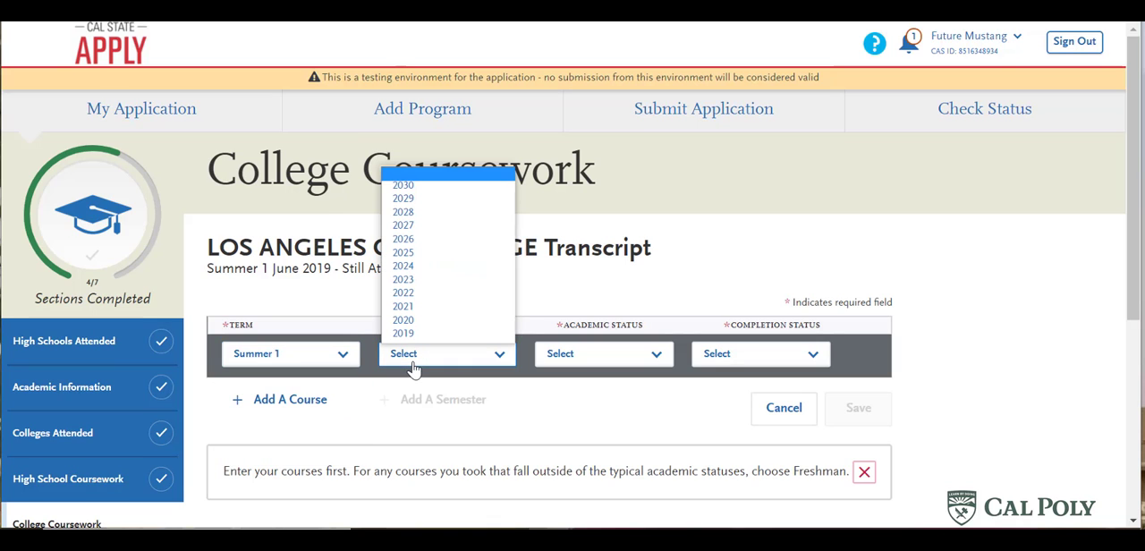
click(407, 332)
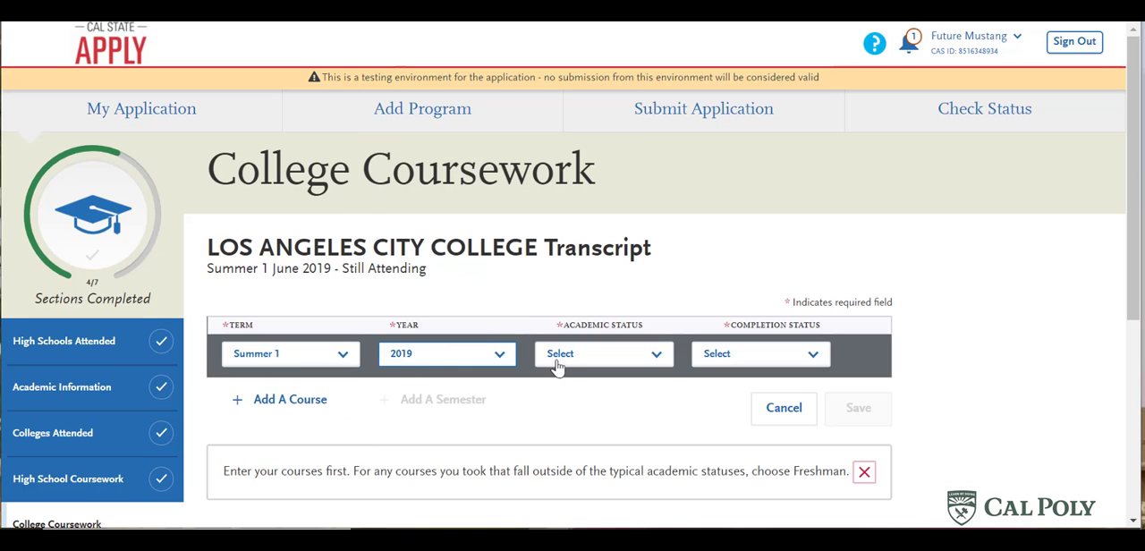
click(559, 362)
click(573, 386)
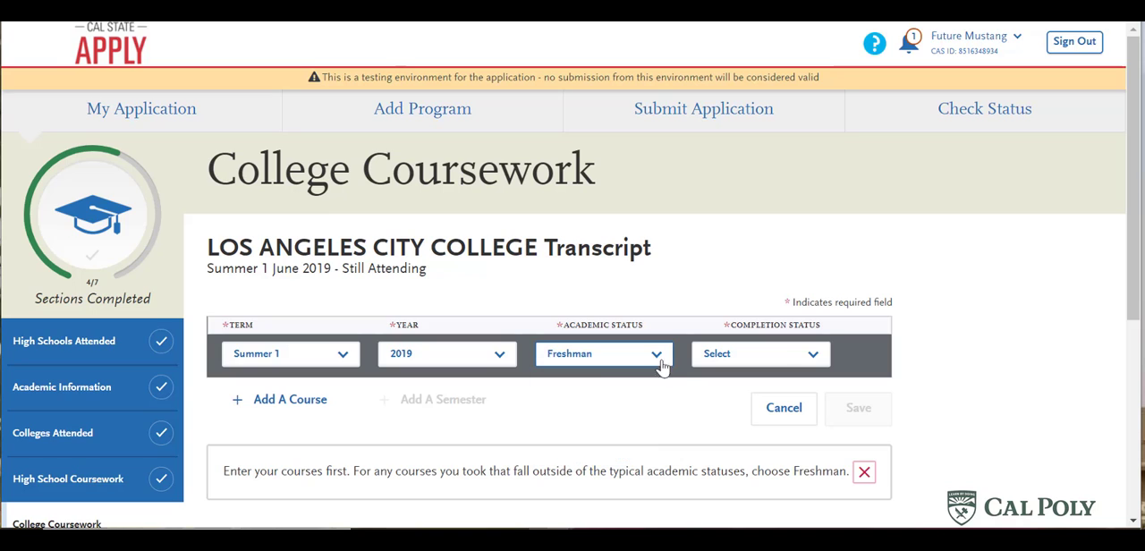
click(778, 354)
click(752, 396)
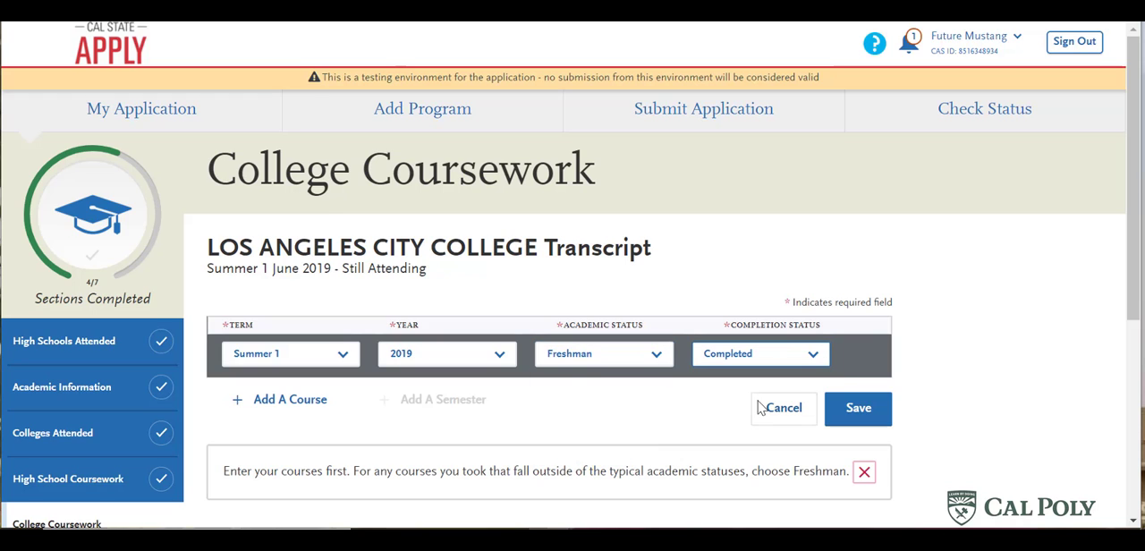
- Add course ENGLISH103 to the Summer 1 2019 semester from the matching course codes
click(300, 404)
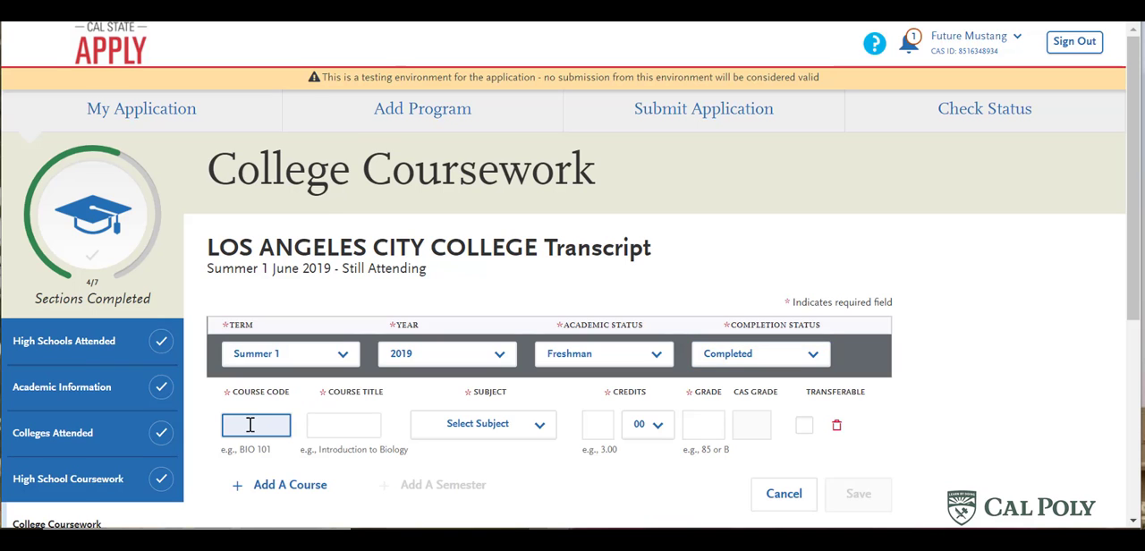
text(eng)
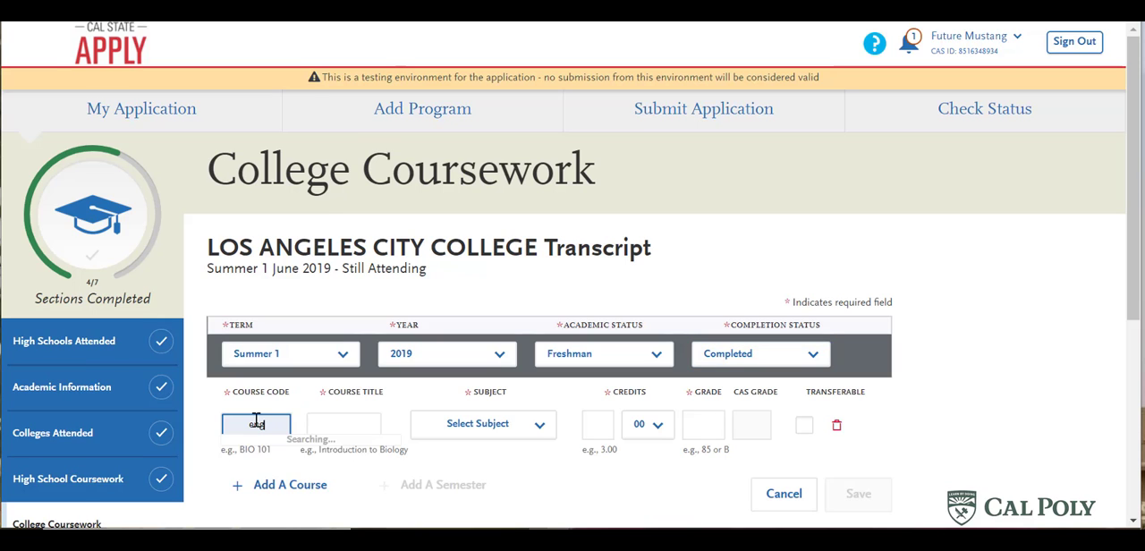
scroll(287, 467, down, 1)
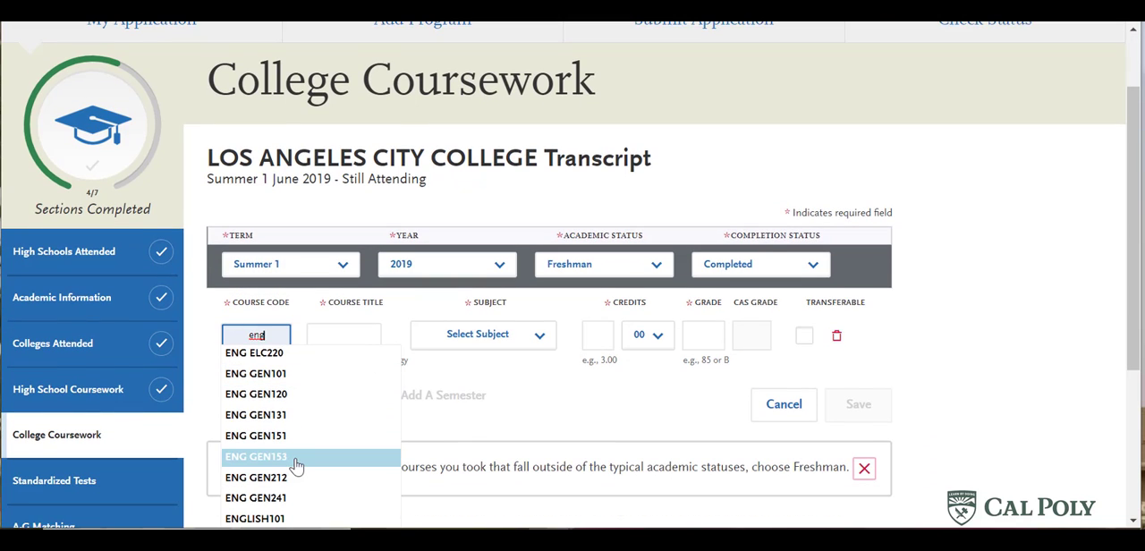
text(l)
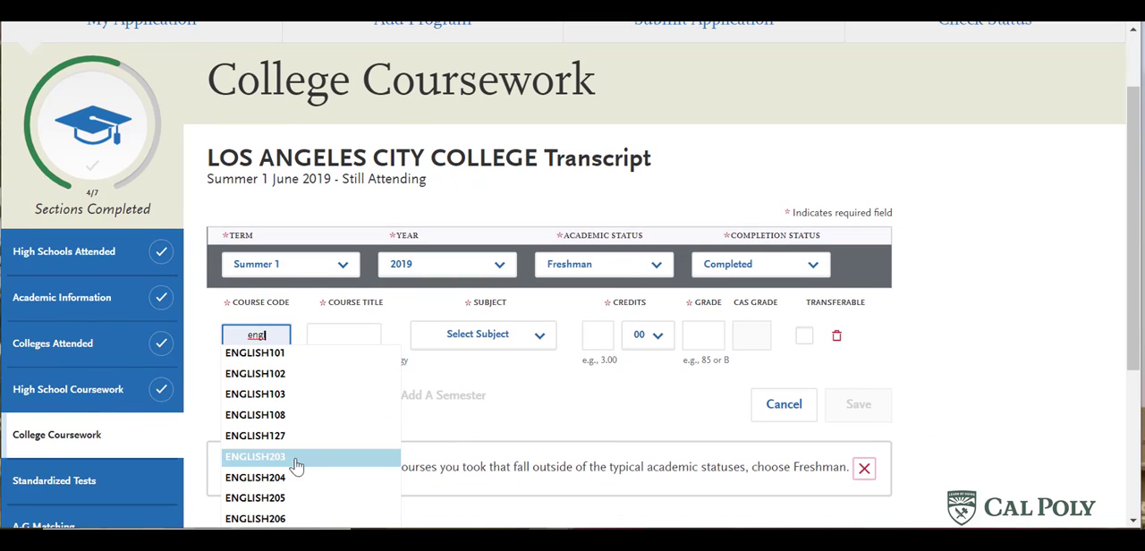
click(253, 393)
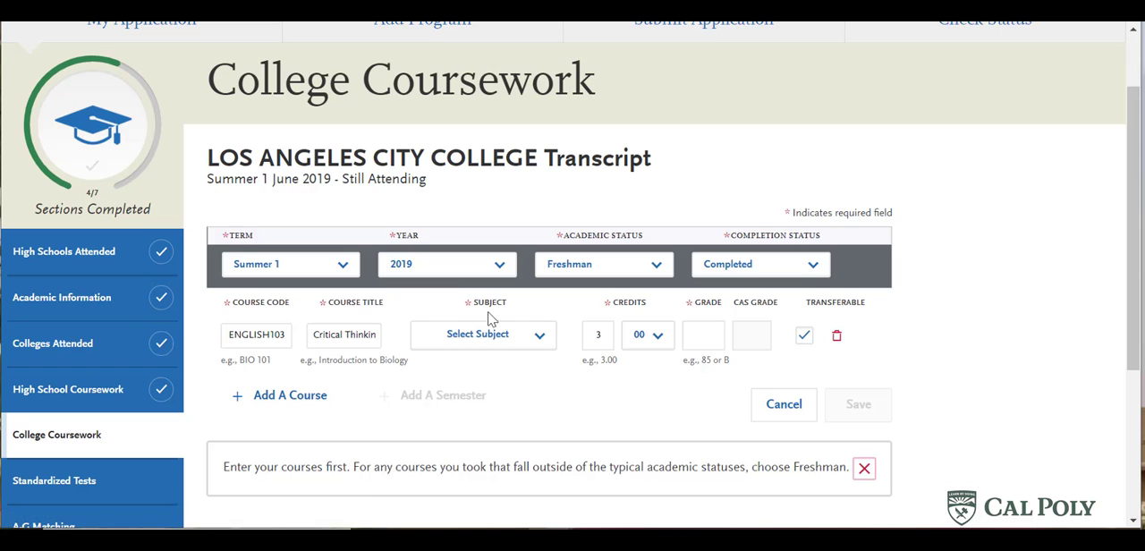
- Set ENGLISH103's subject to English and grade to a, and save the Summer 1 2019 semester
click(498, 337)
text(eng)
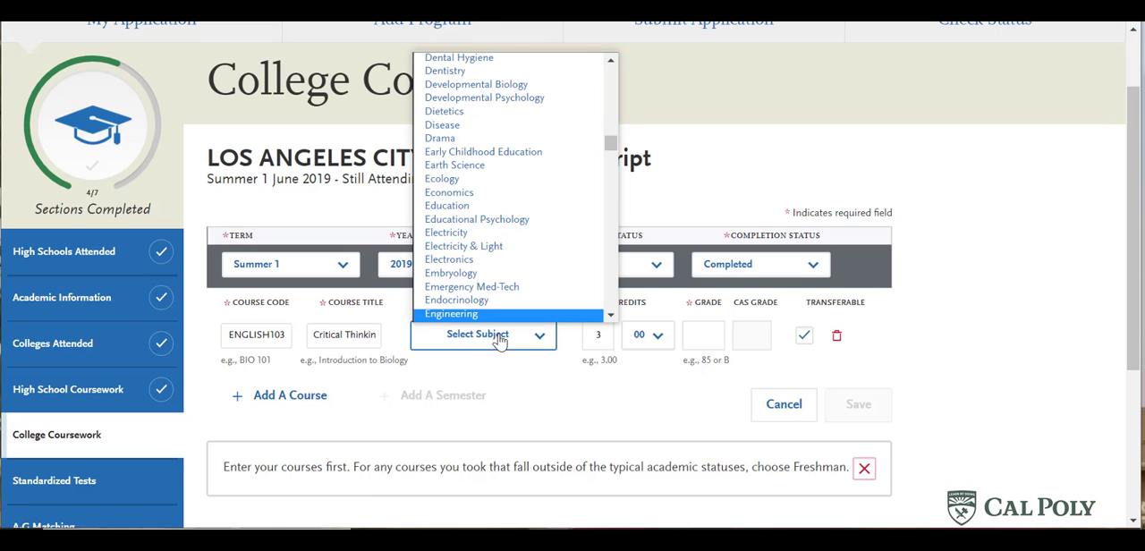
scroll(536, 269, down, 2)
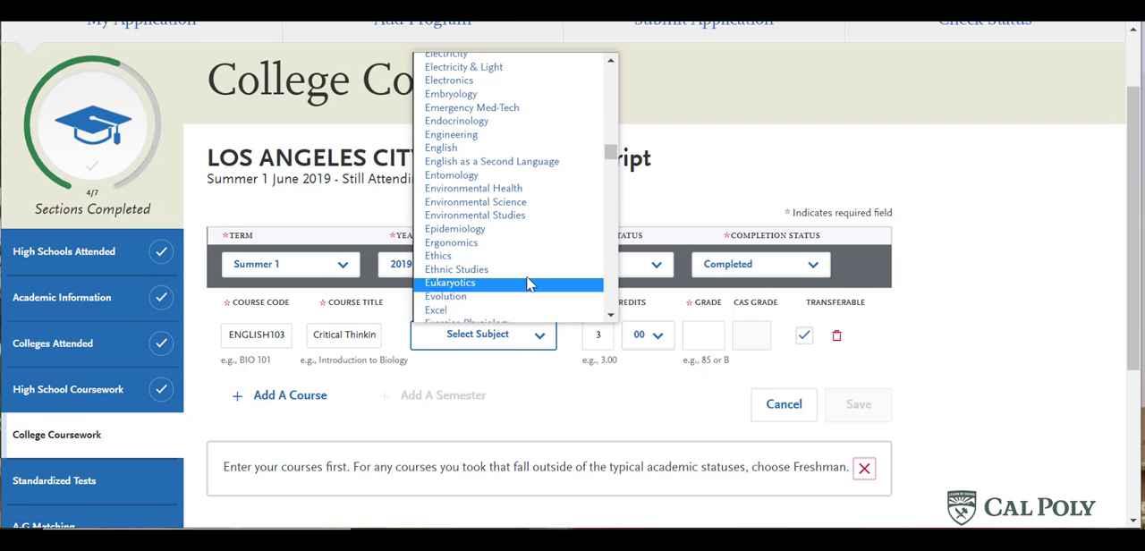
click(488, 148)
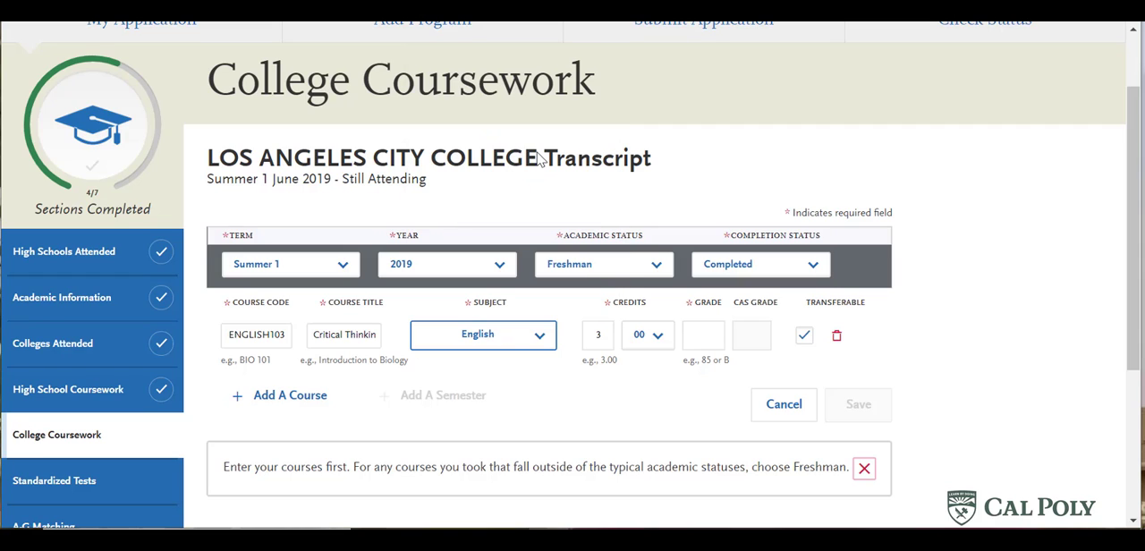
click(712, 335)
click(696, 376)
click(641, 411)
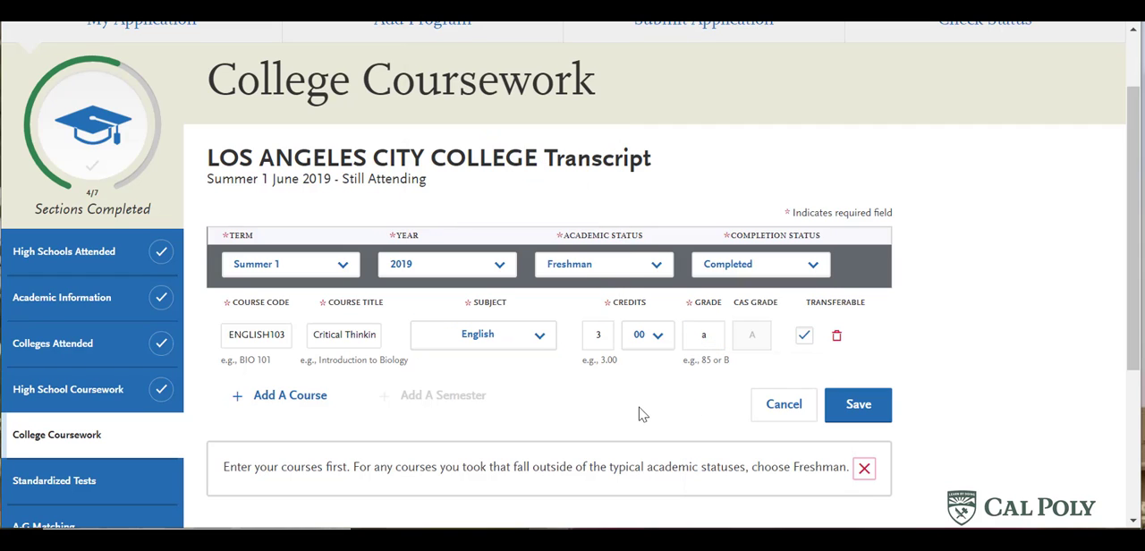
click(841, 403)
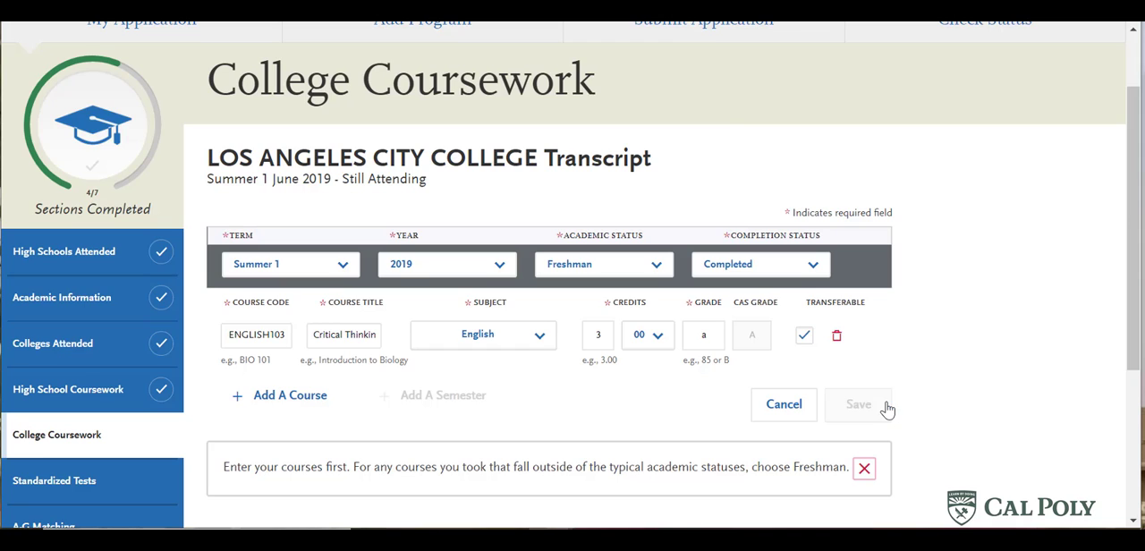
scroll(898, 407, down, 2)
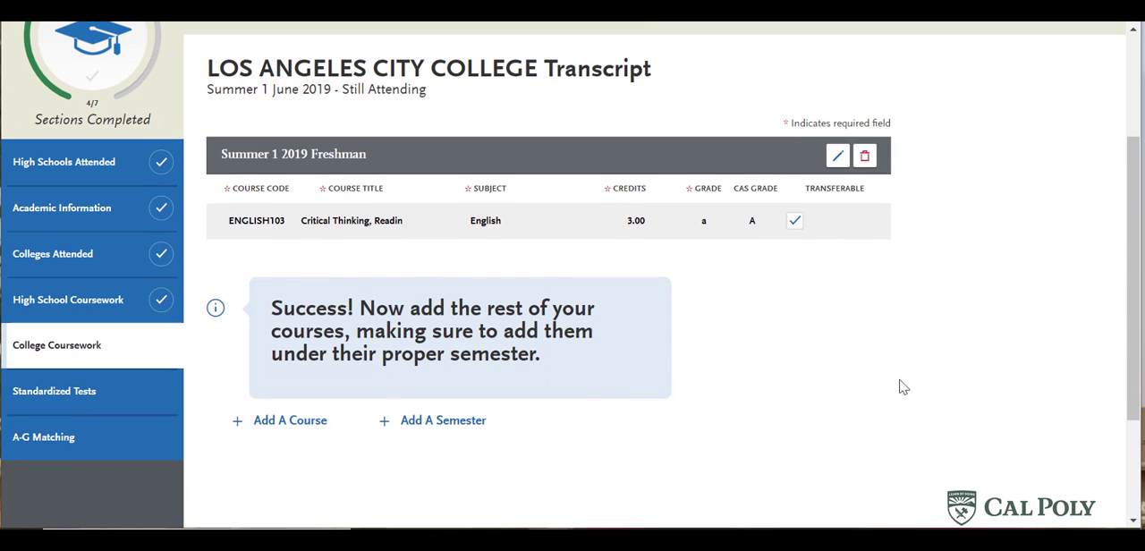
- Add a Summer 1 2020 semester to the Los Angeles City College transcript with academic status Freshman and completion status Completed
click(444, 421)
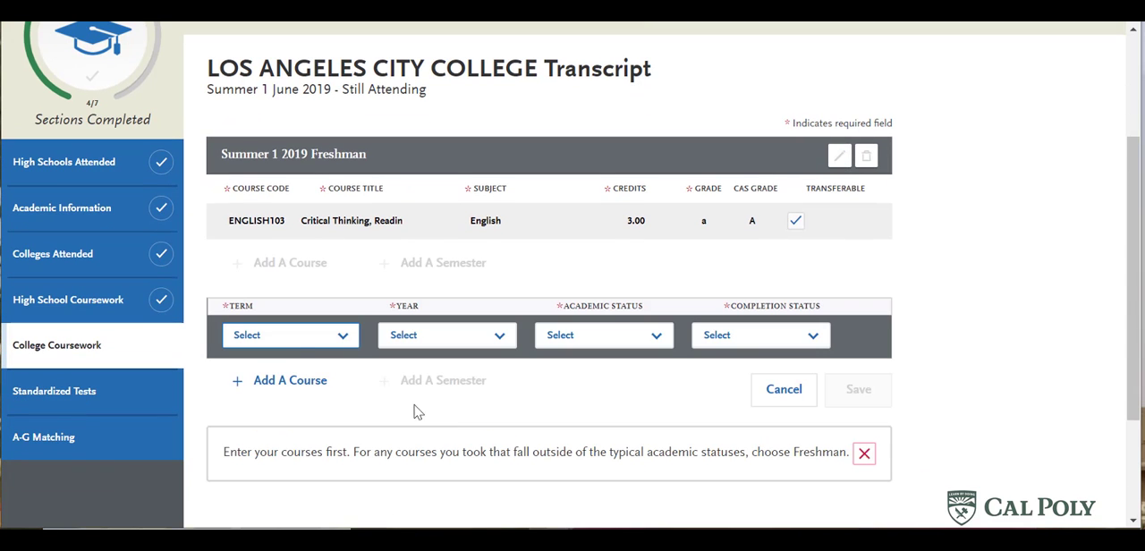
click(293, 336)
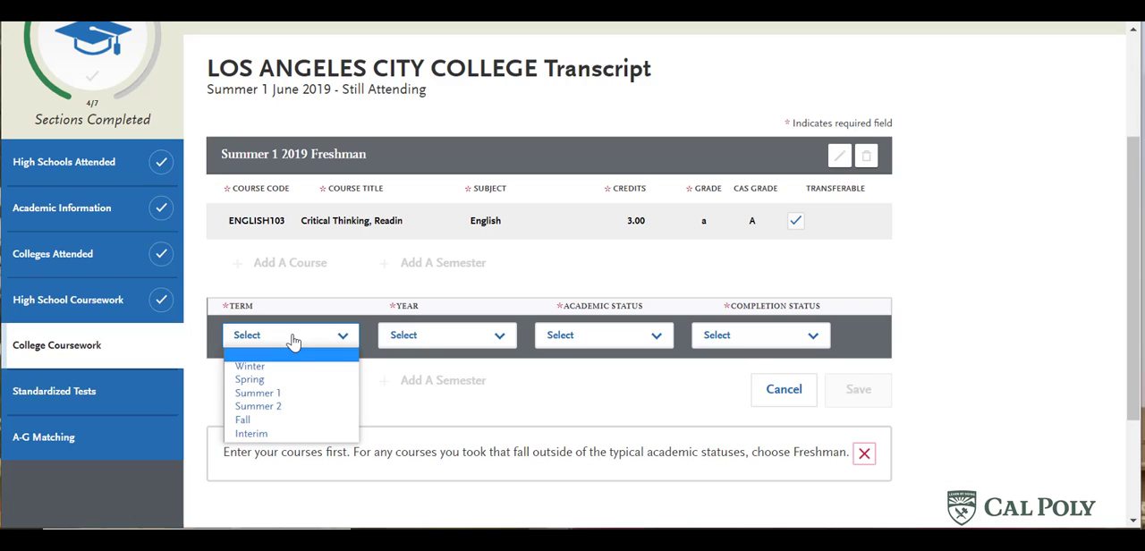
click(307, 396)
click(472, 345)
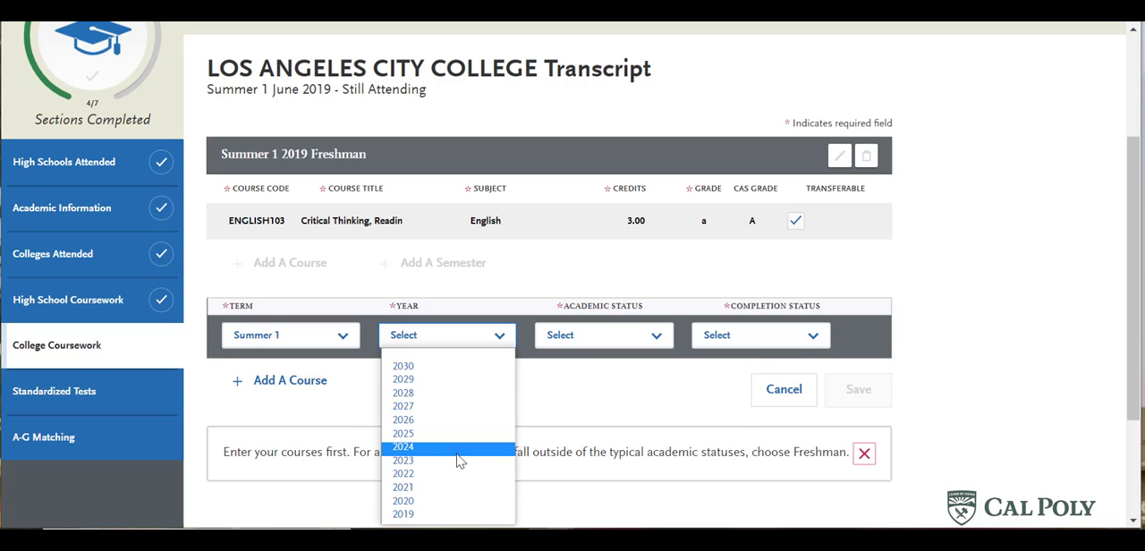
click(452, 508)
click(626, 336)
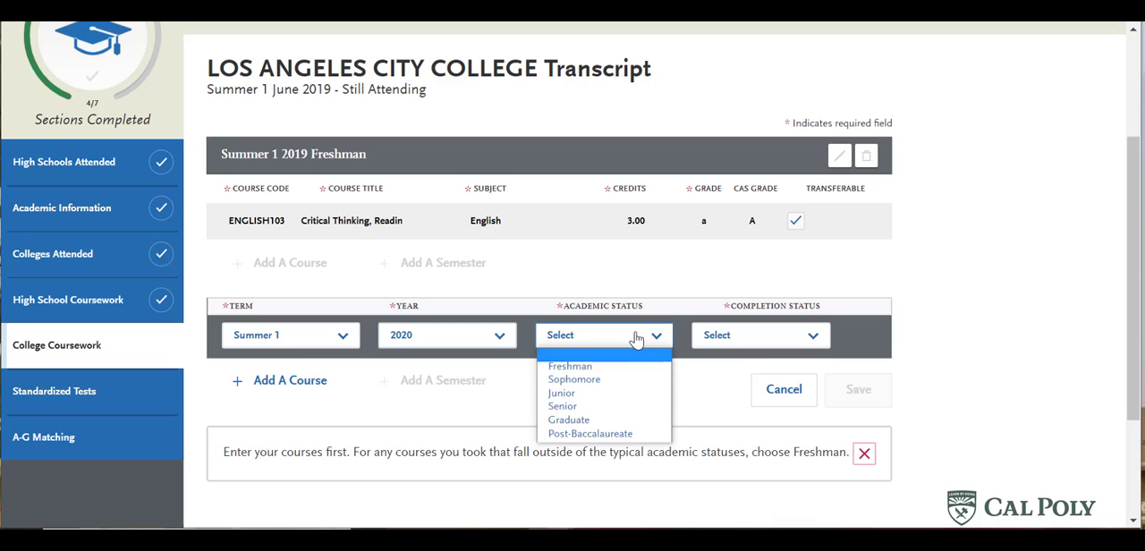
click(591, 366)
click(731, 335)
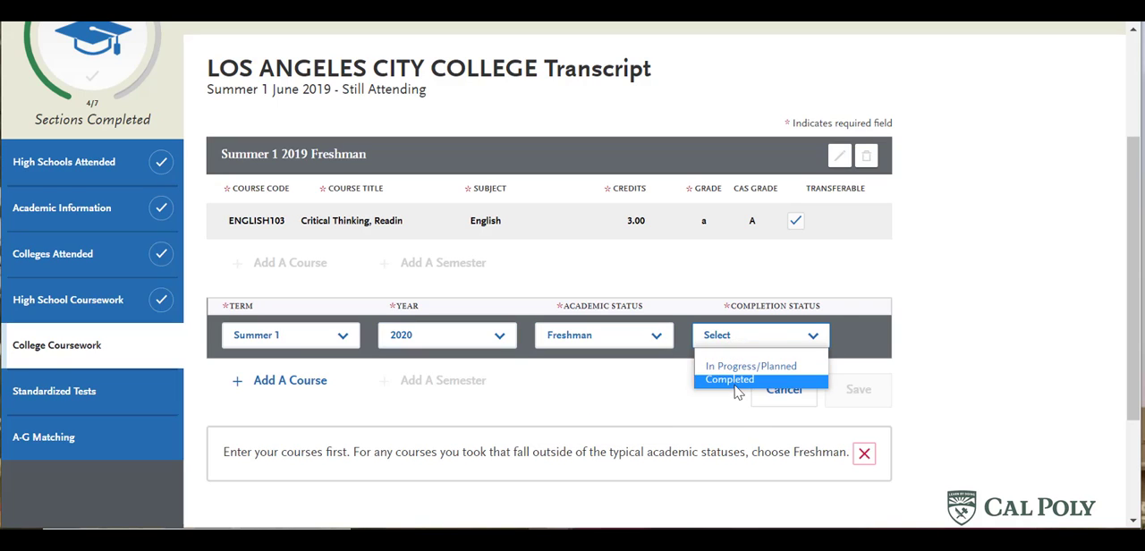
click(730, 379)
- Add course HISTORY12 to the Summer 1 2020 semester with subject History and grade b, and save the semester
click(289, 381)
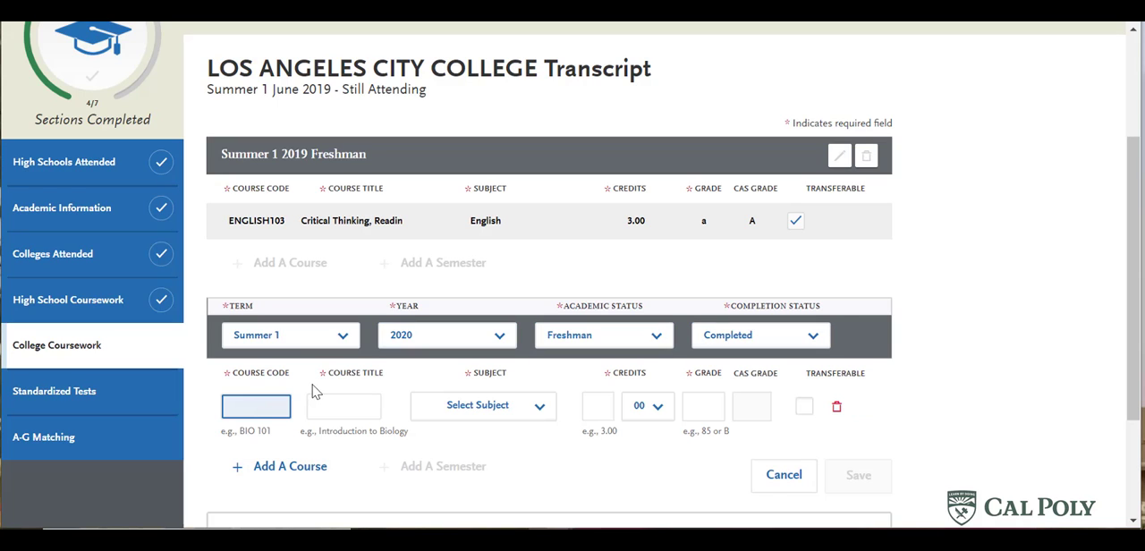
text(his)
click(288, 467)
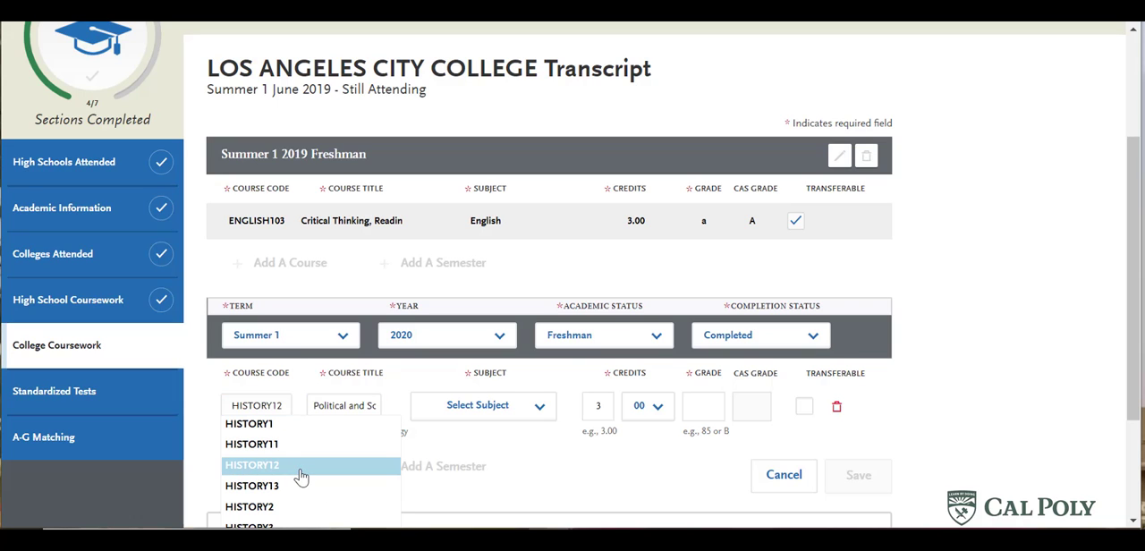
click(501, 408)
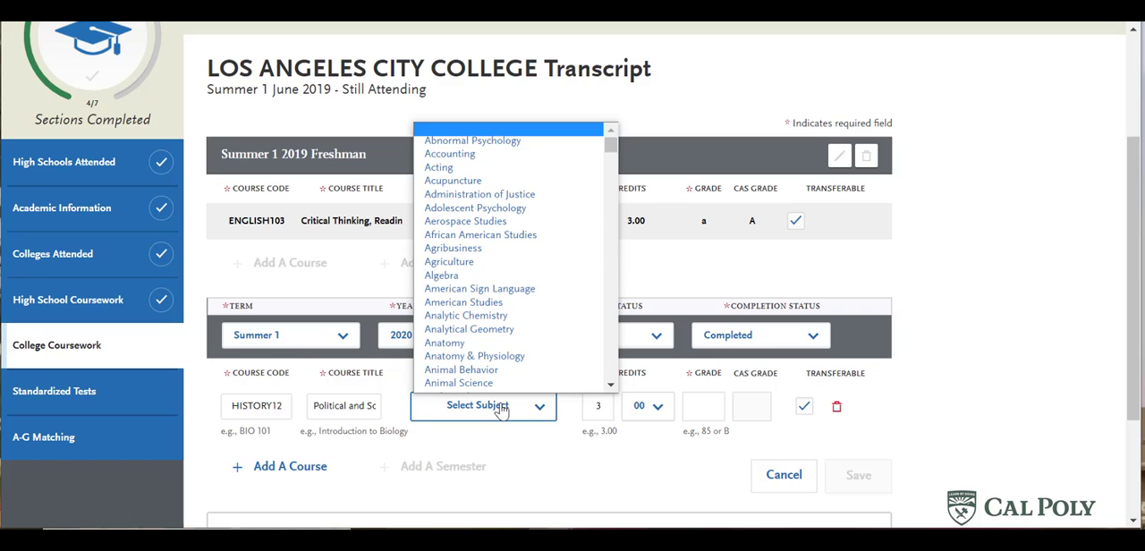
text(hist)
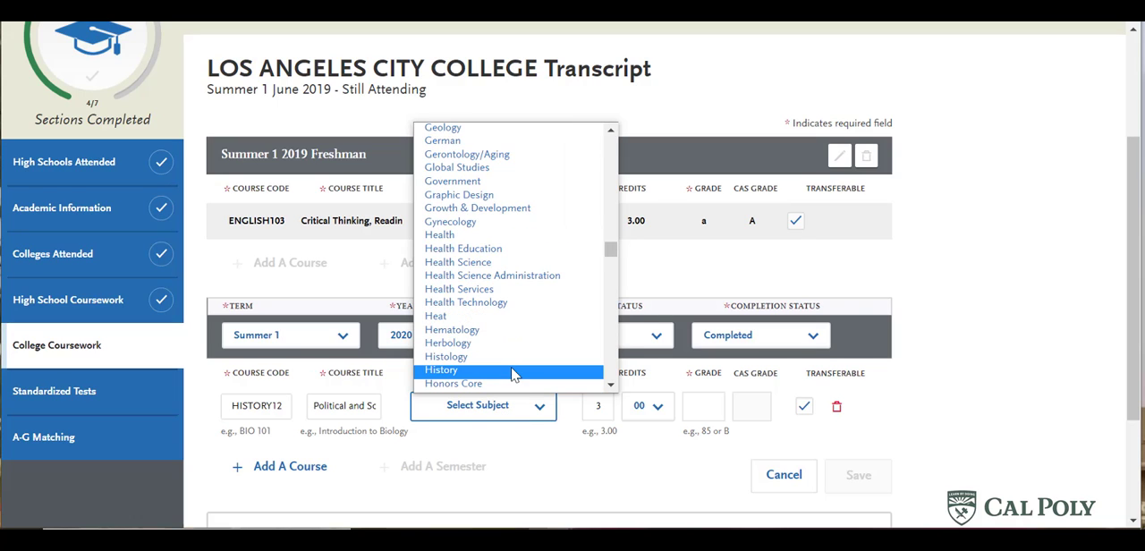
click(512, 370)
click(703, 405)
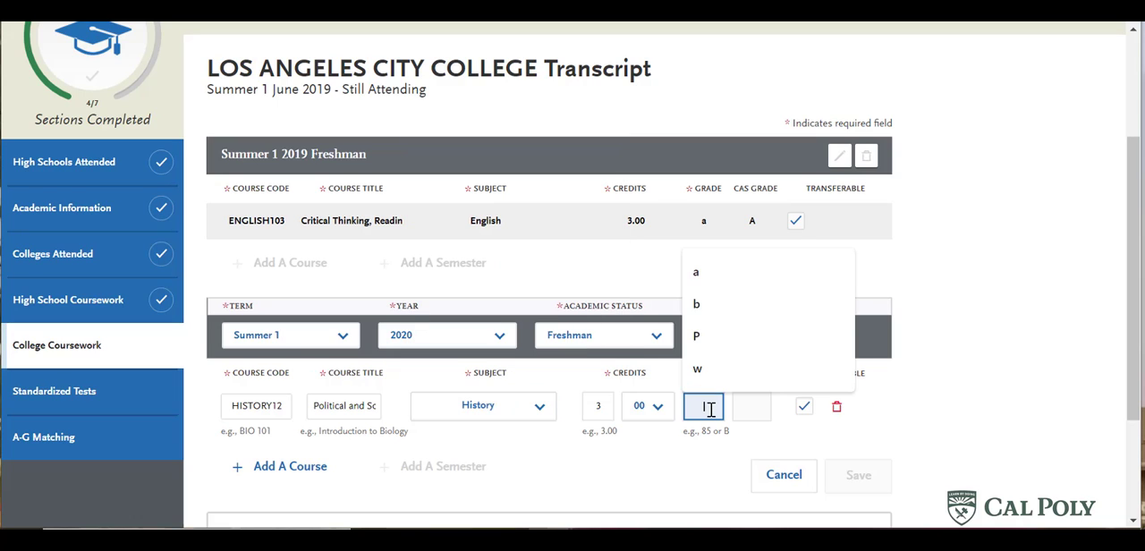
text(b)
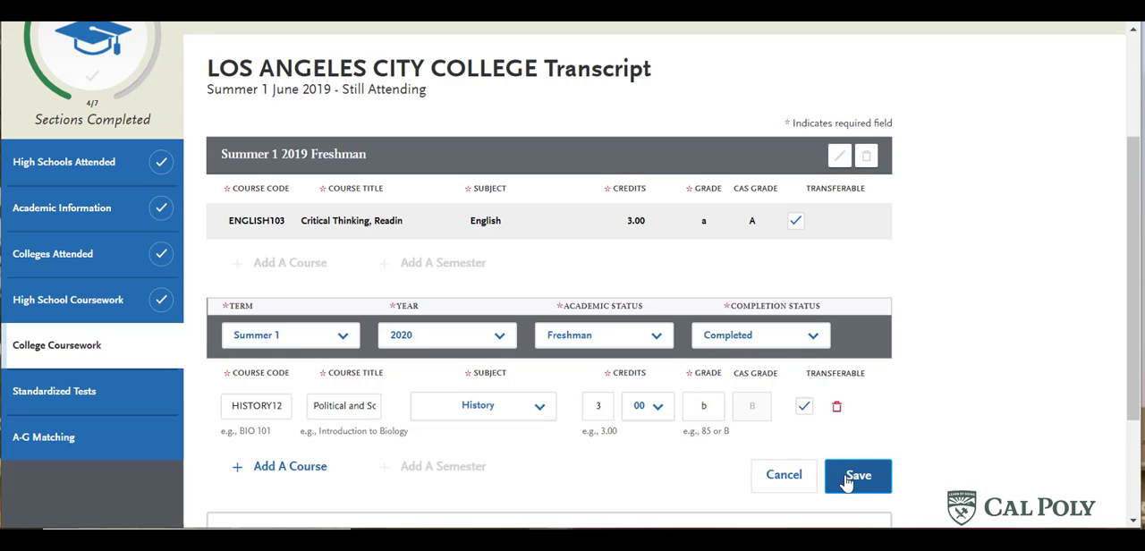
click(845, 479)
- Add a Fall 2021 semester to the transcript with academic status Freshman and completion status In Progress/Planned
scroll(573, 421, down, 3)
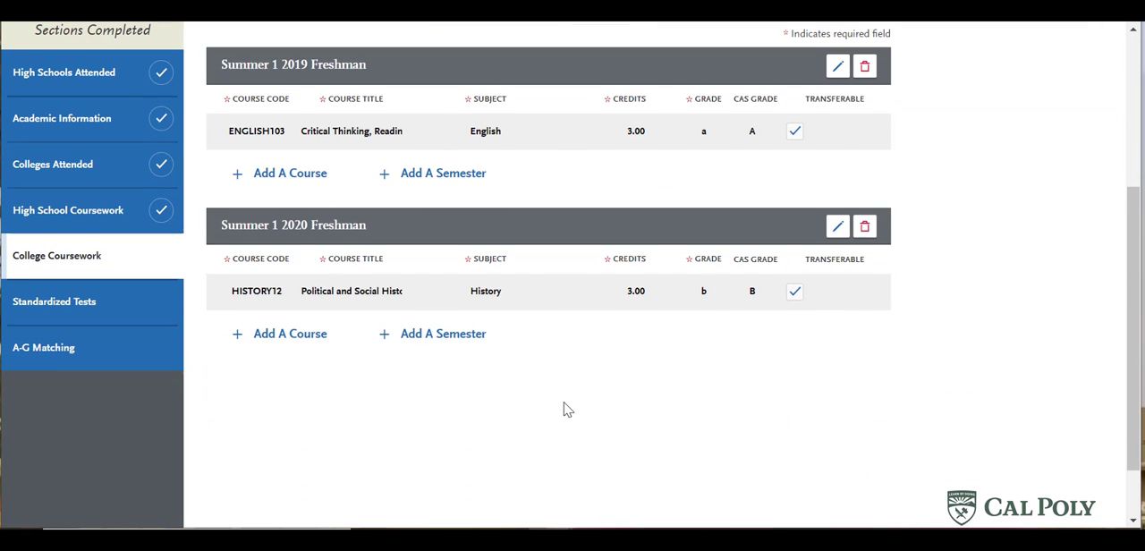
click(414, 345)
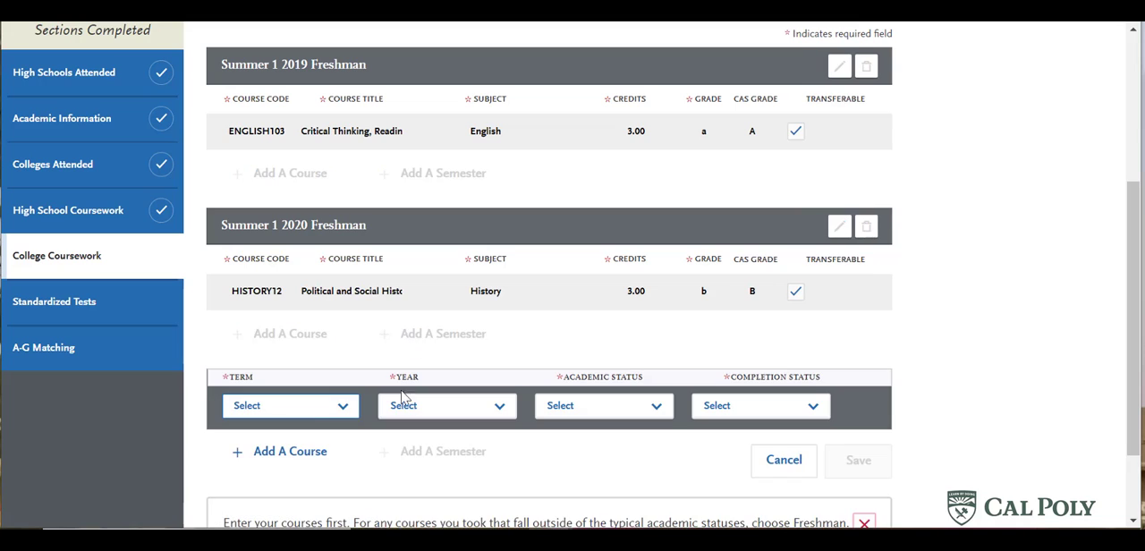
click(305, 409)
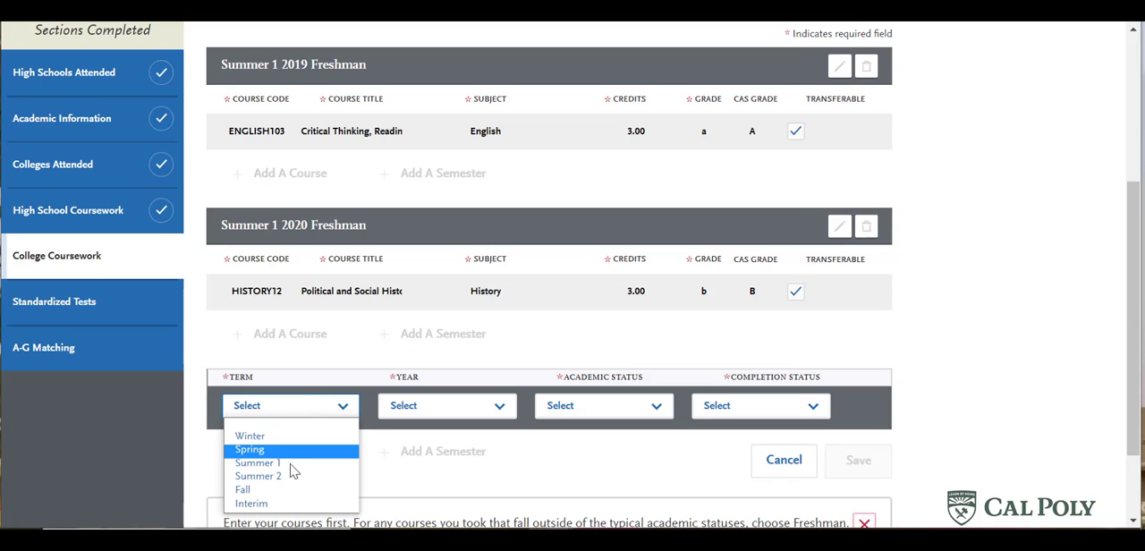
click(284, 493)
click(461, 413)
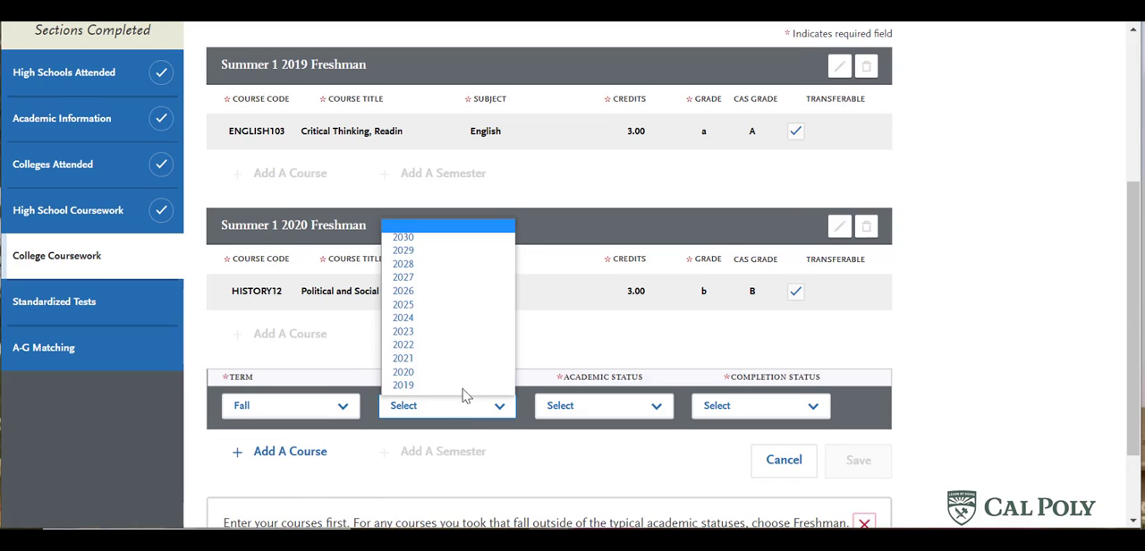
click(452, 359)
click(572, 410)
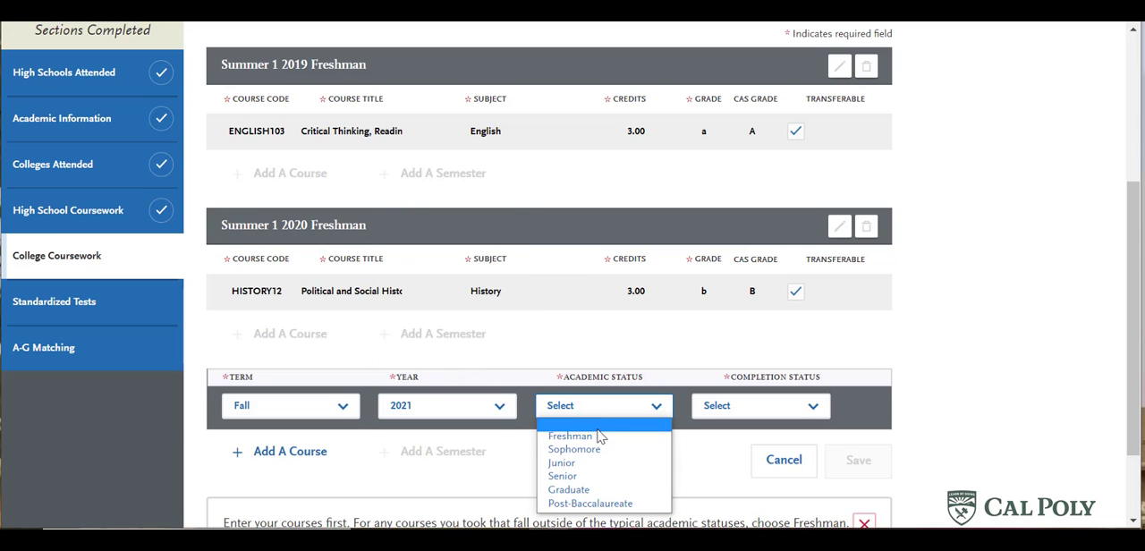
click(754, 407)
click(760, 435)
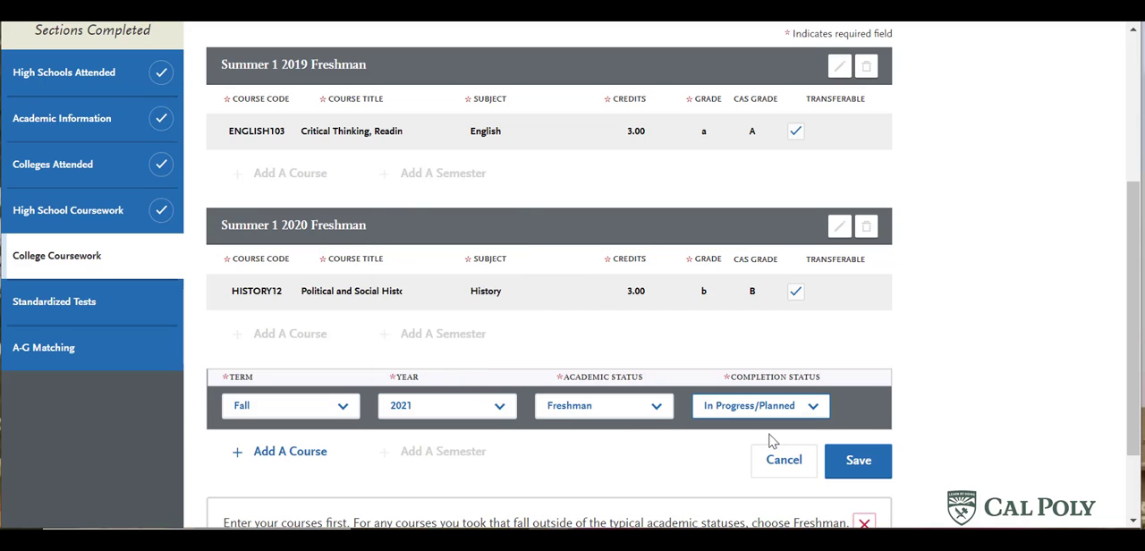
- Add course PHYS SC10 to the Fall 2021 semester with subject Physics and no grade, and save the semester
click(284, 452)
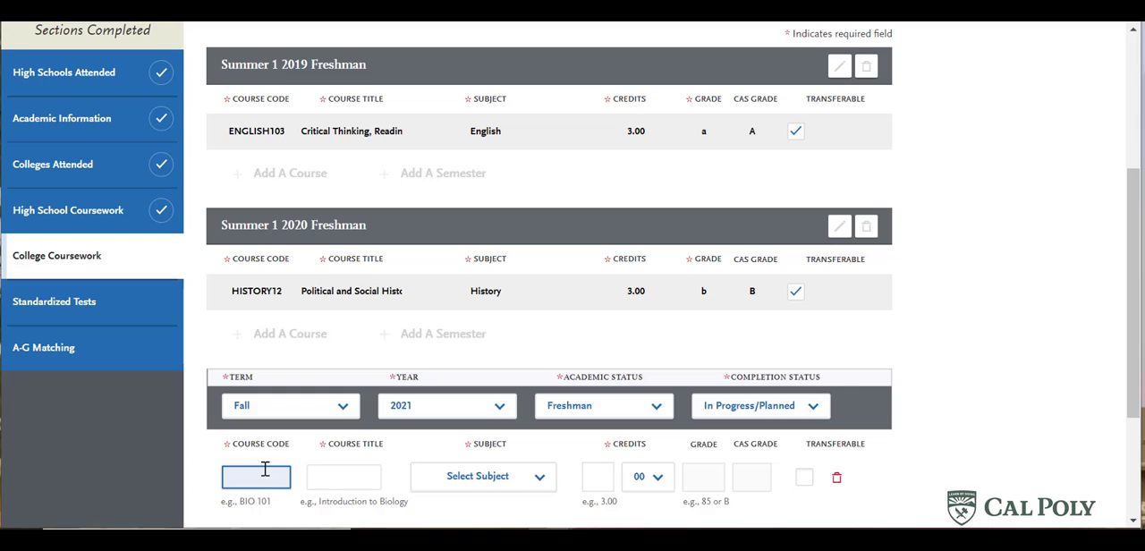
text(phy)
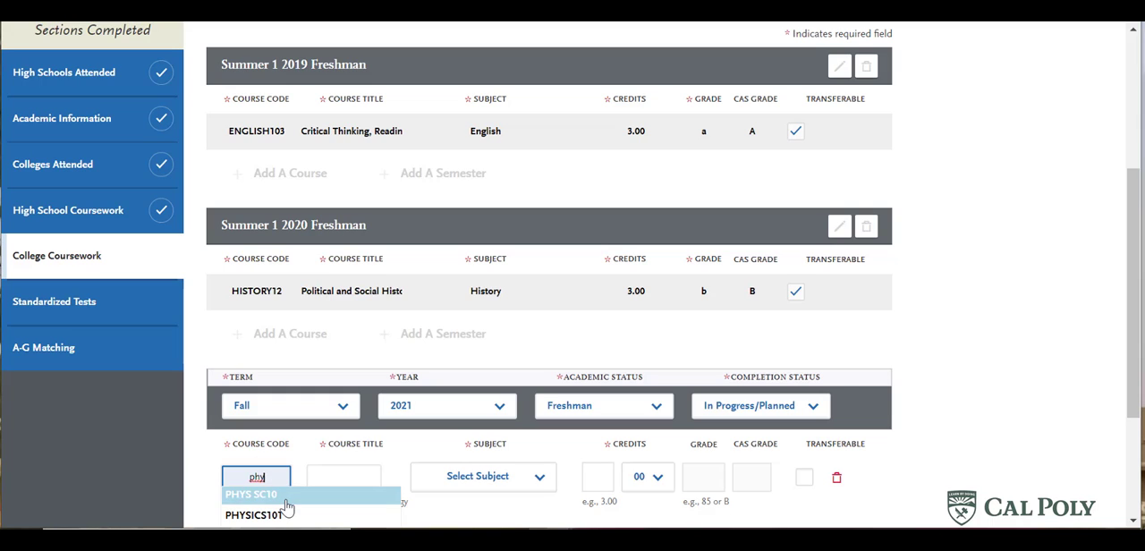
click(252, 494)
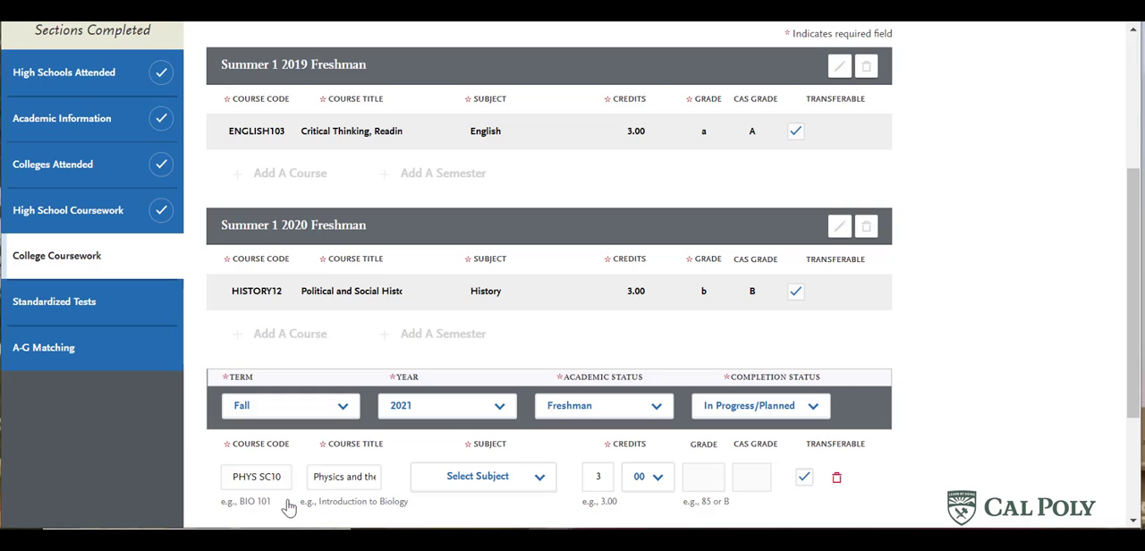
click(505, 480)
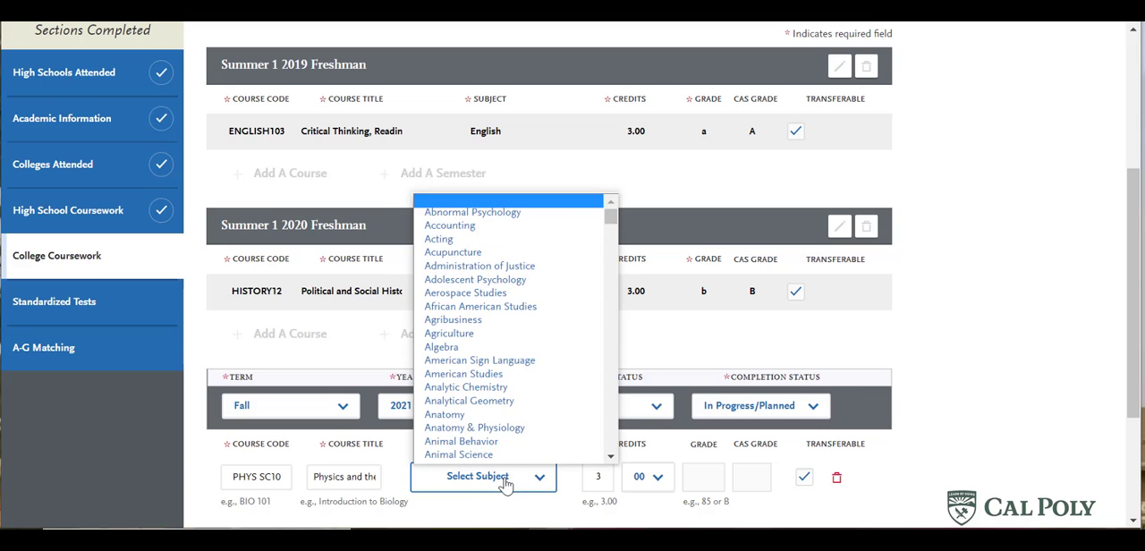
text(ph)
scroll(486, 434, down, 4)
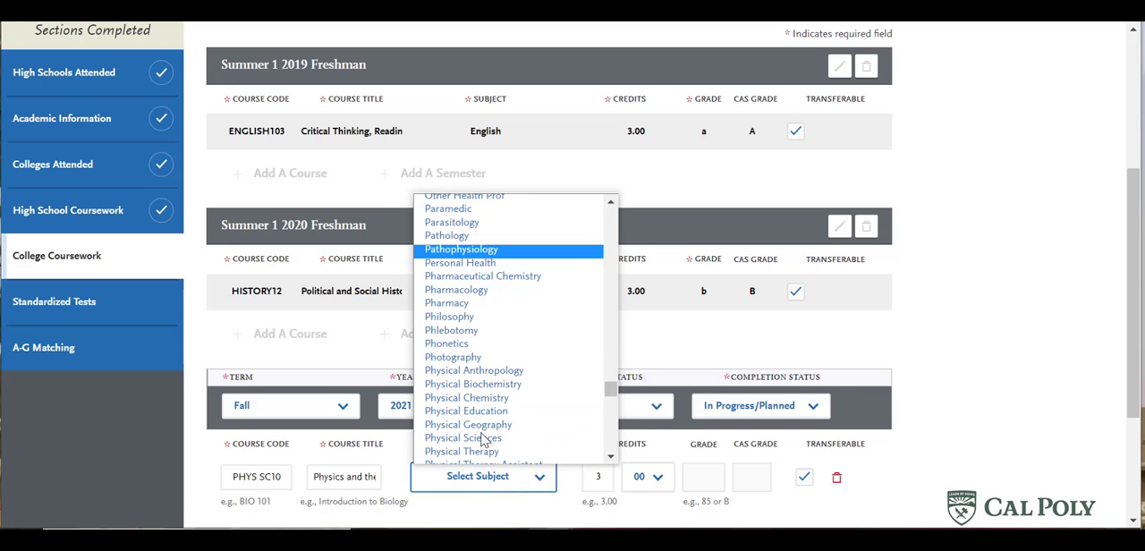
scroll(493, 403, down, 4)
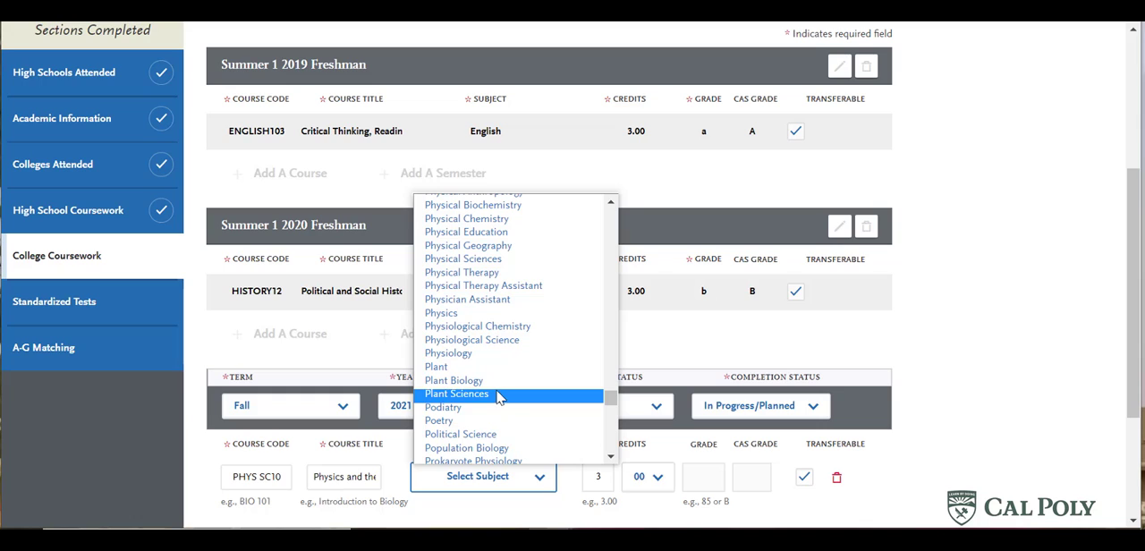
click(472, 314)
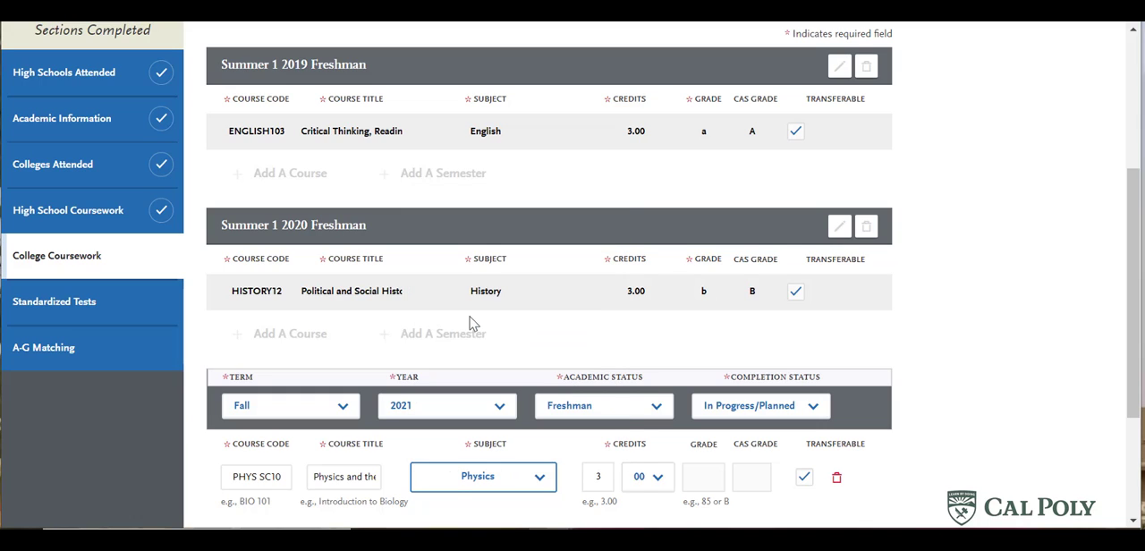
click(712, 481)
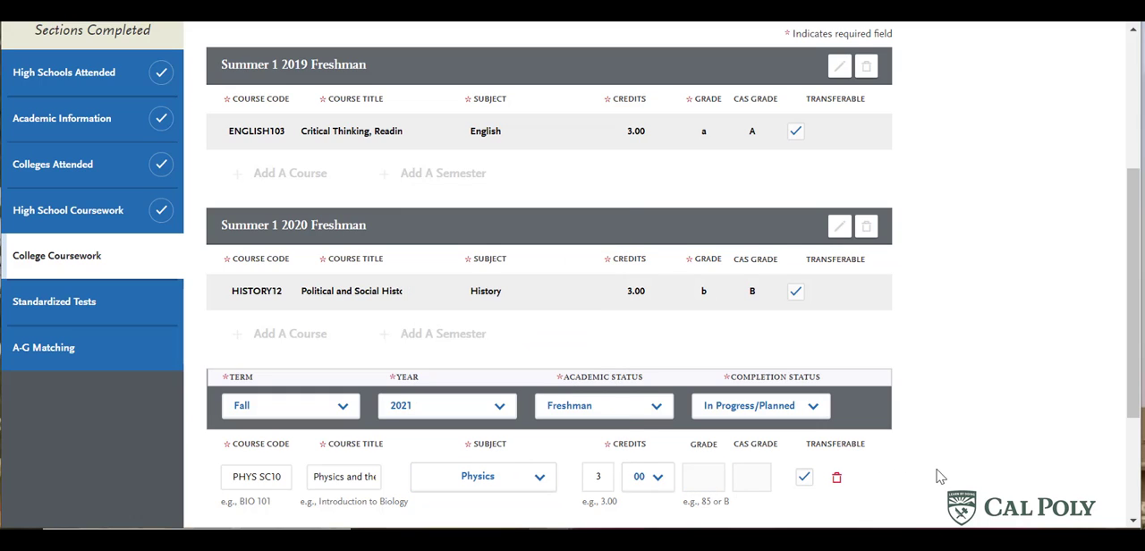
scroll(935, 443, down, 1)
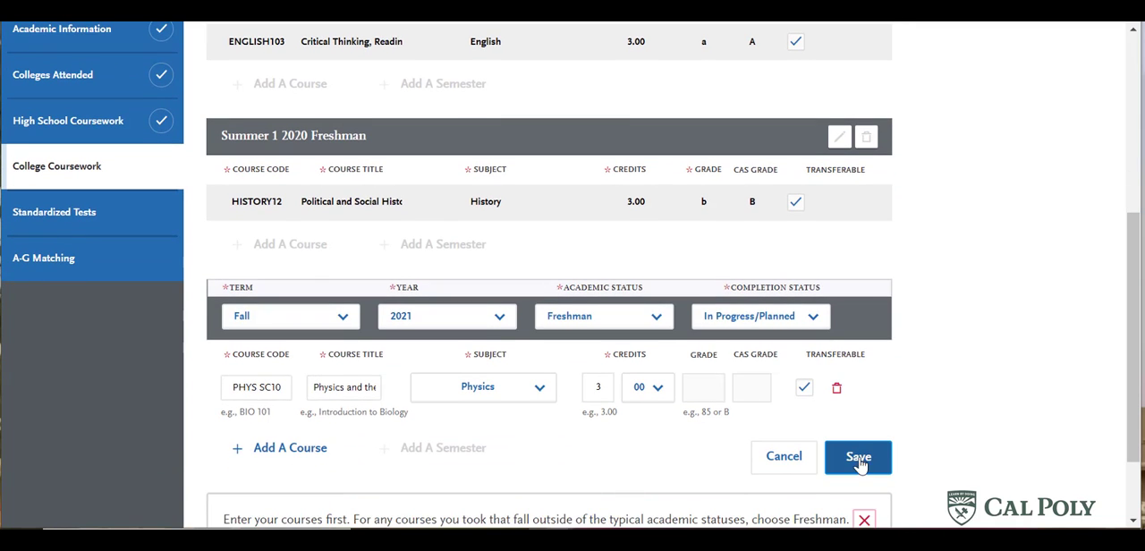
click(859, 457)
- Return to the College Coursework overview, answer Yes to having completed the transcript entry, and save the transcript
scroll(966, 389, down, 3)
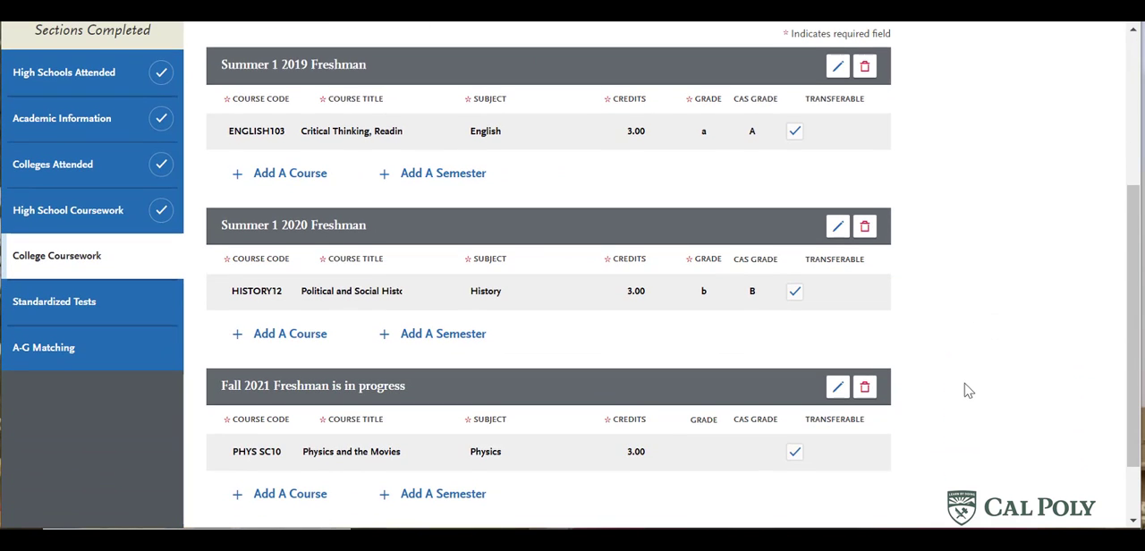
scroll(966, 388, down, 1)
scroll(966, 388, up, 2)
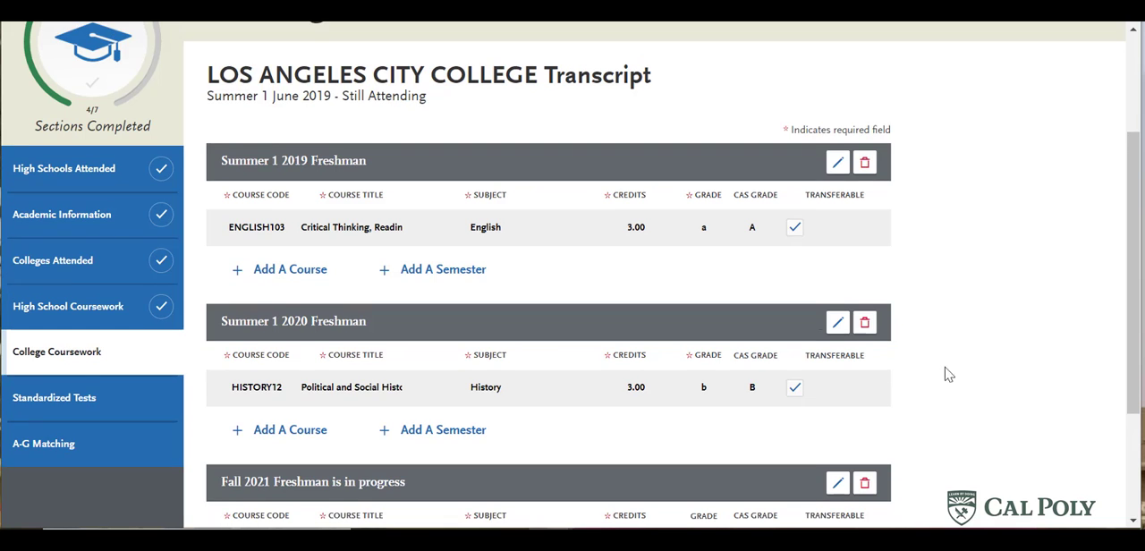
click(80, 363)
scroll(600, 366, down, 5)
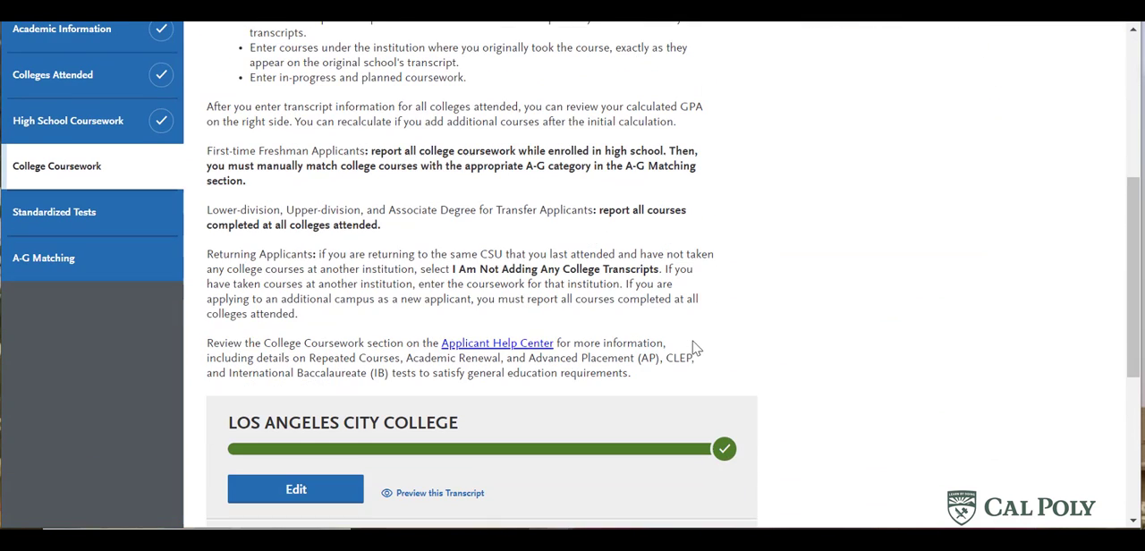
scroll(702, 346, down, 4)
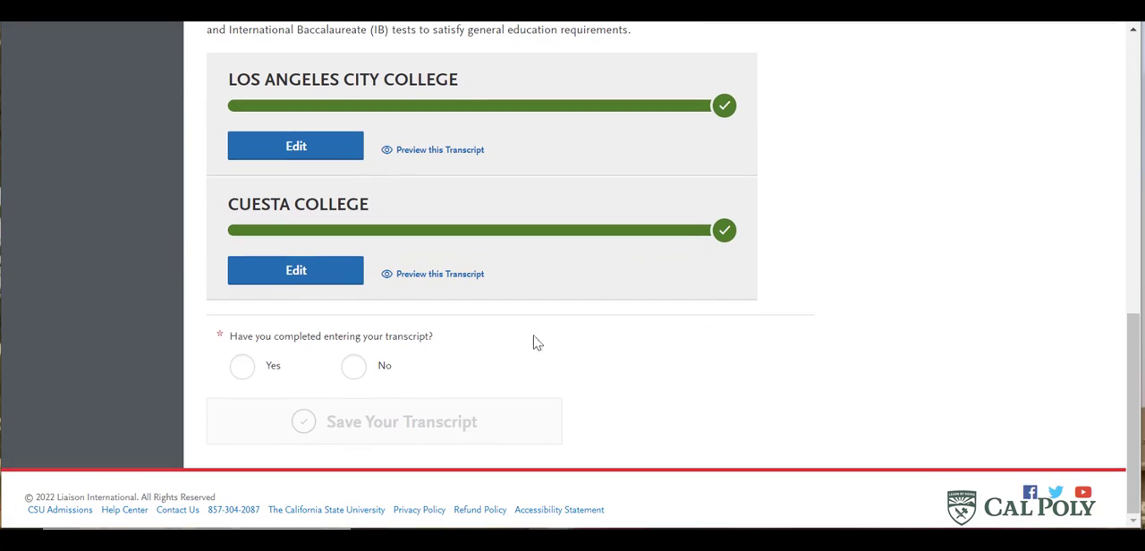
click(244, 367)
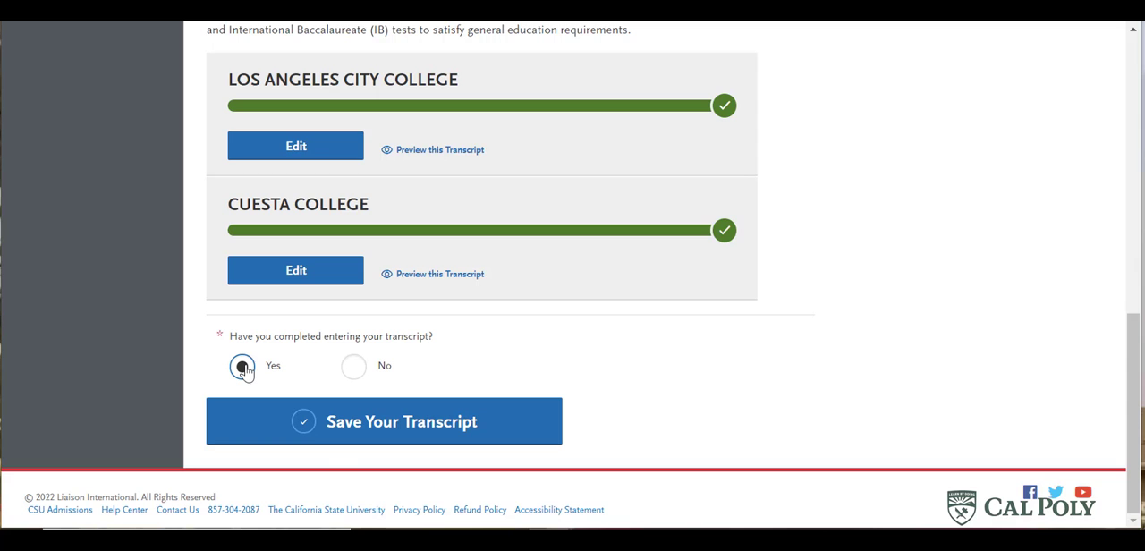
click(338, 435)
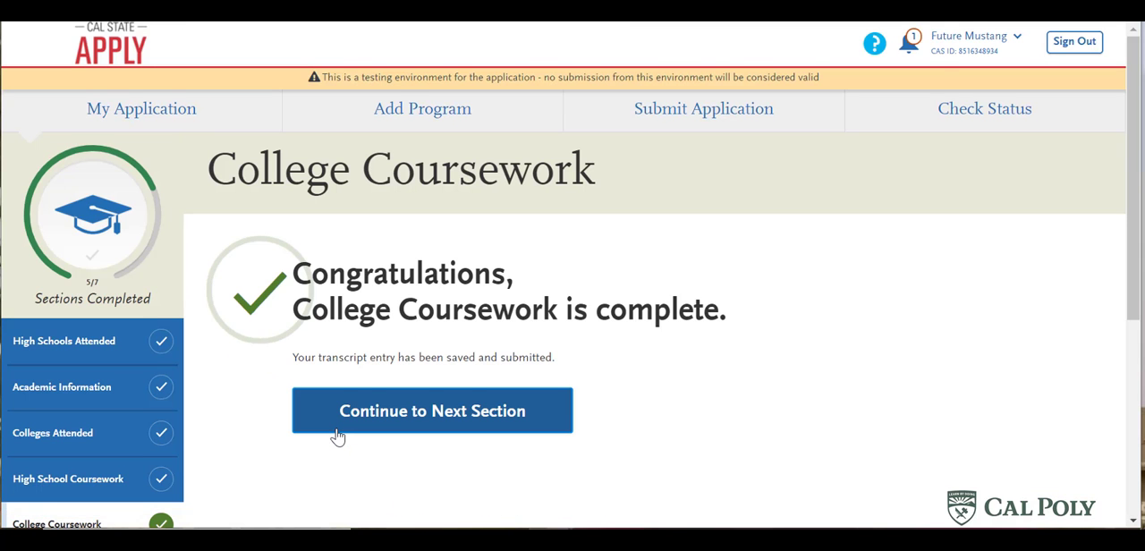
- Continue to the Standardized Tests section and read the Freshman Applicants instructions about ACT and SAT scores
click(338, 431)
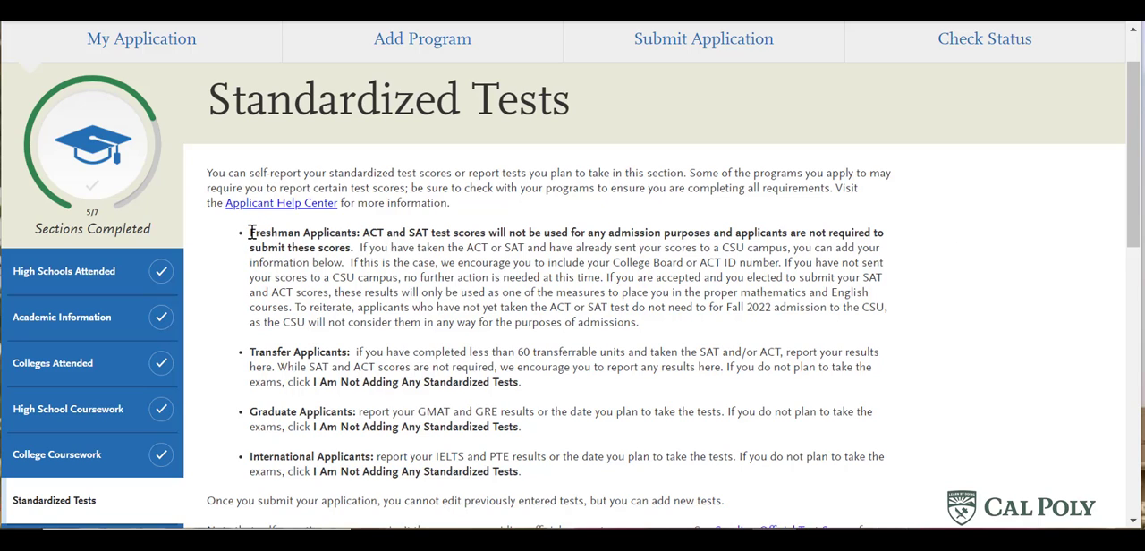
drag(251, 233, 354, 249)
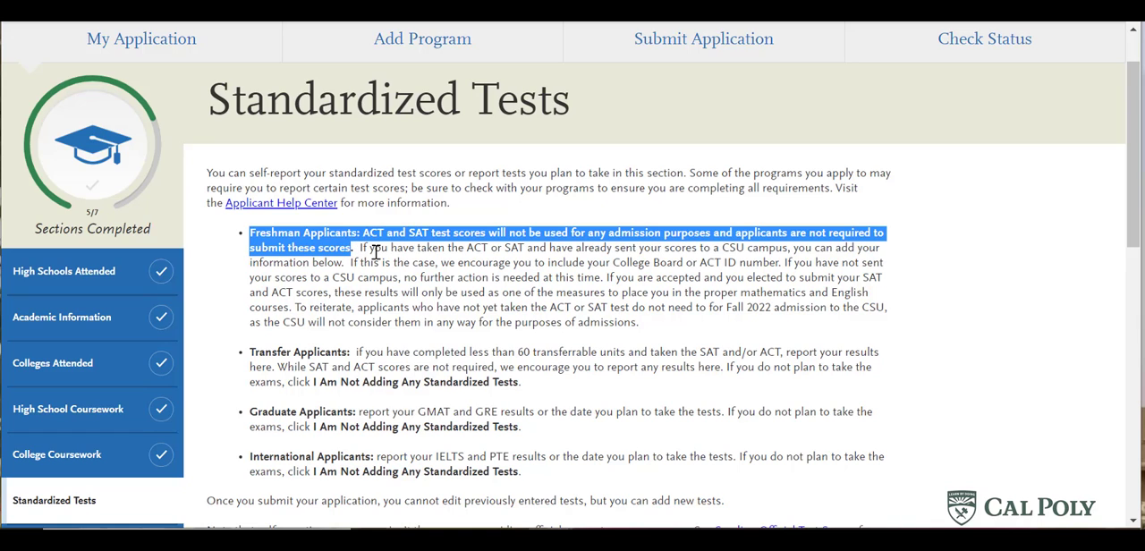
click(256, 278)
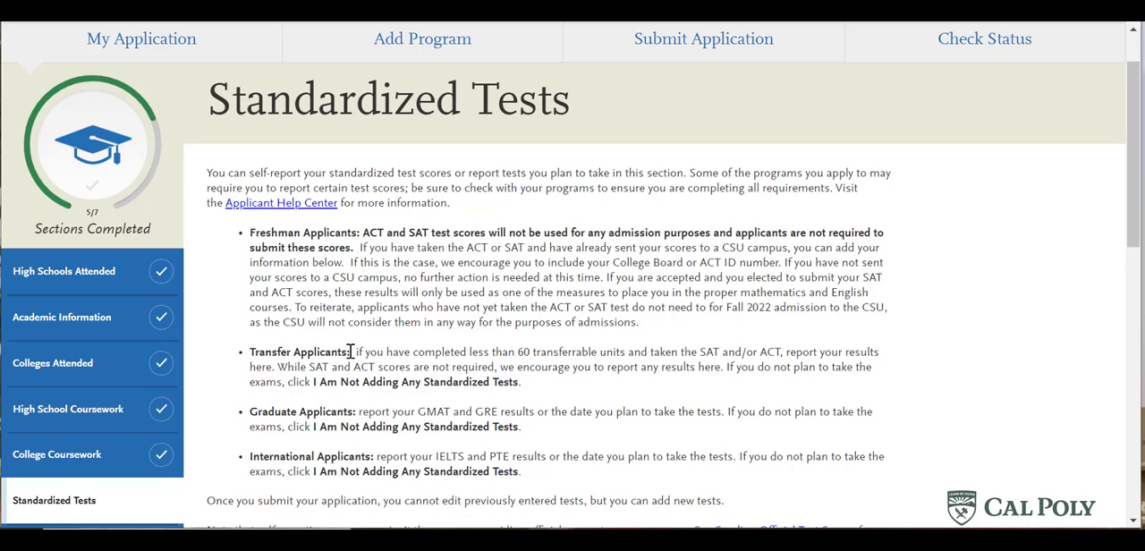
- Read the transfer applicants' test instructions and opt out of adding any standardized tests
drag(344, 359, 279, 367)
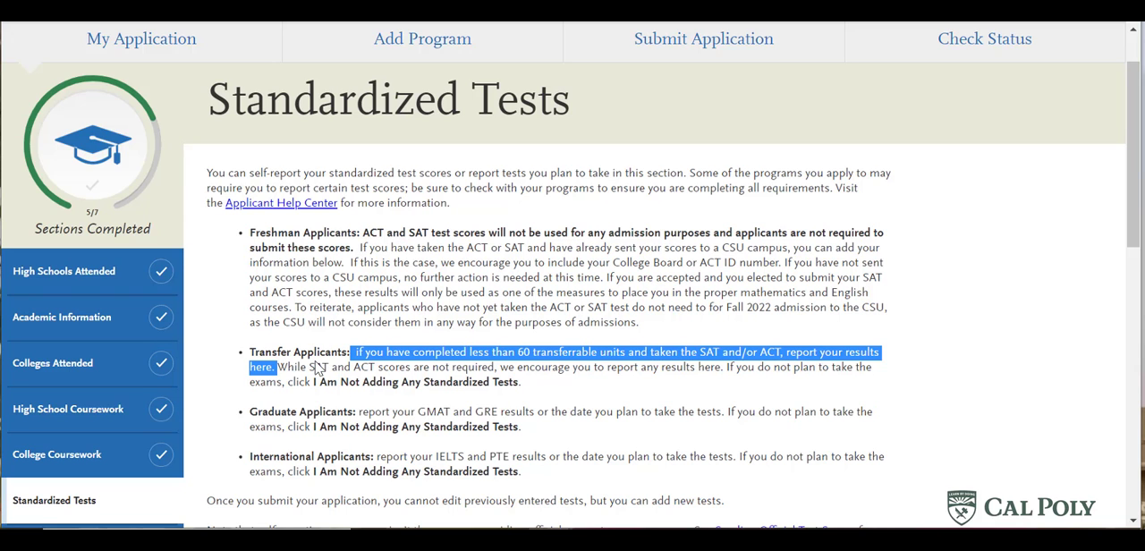
click(318, 369)
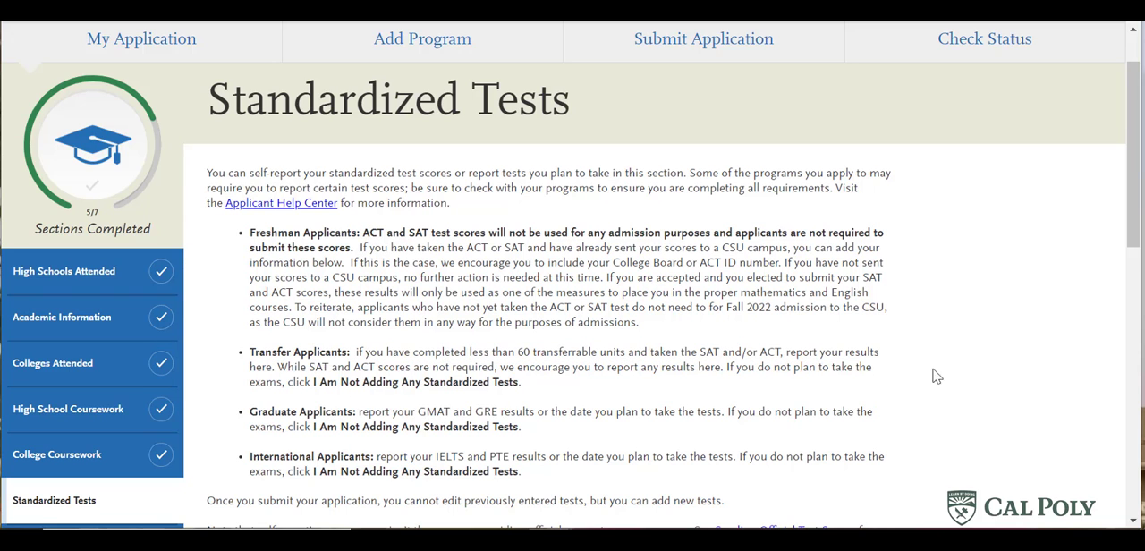
scroll(984, 371, down, 3)
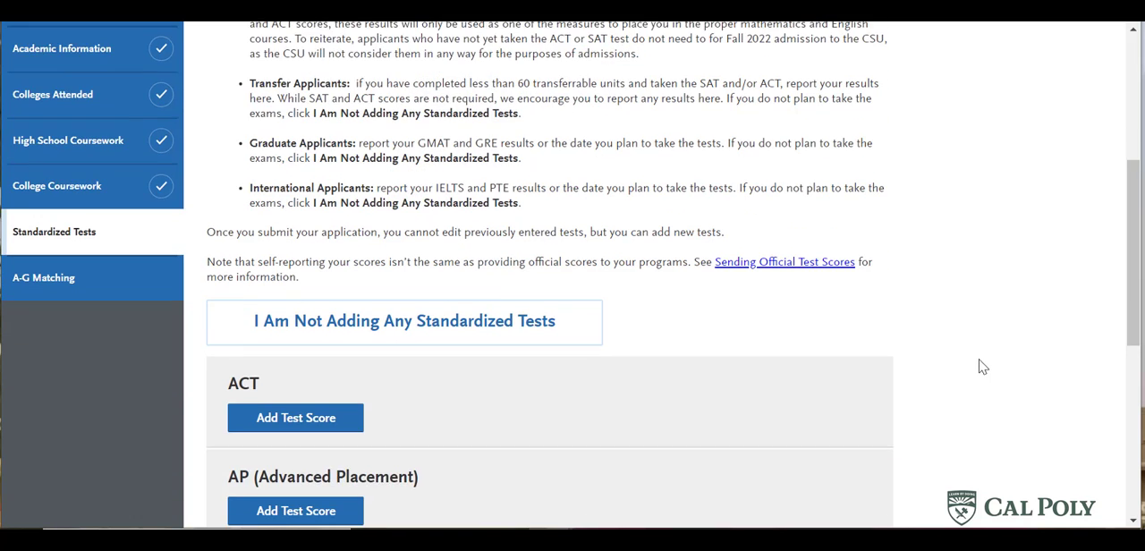
scroll(982, 367, down, 1)
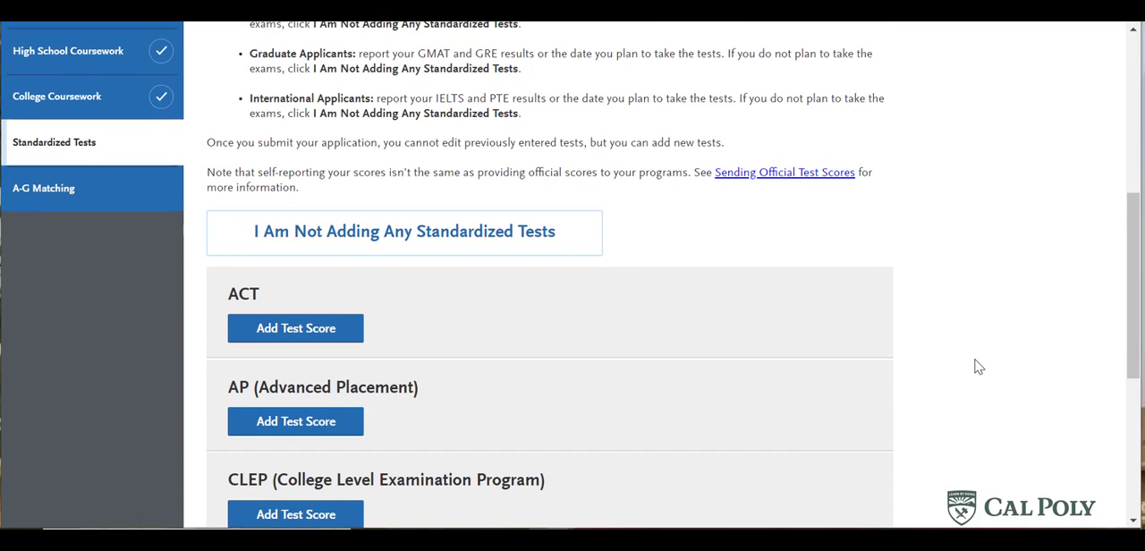
scroll(970, 365, down, 1)
click(510, 157)
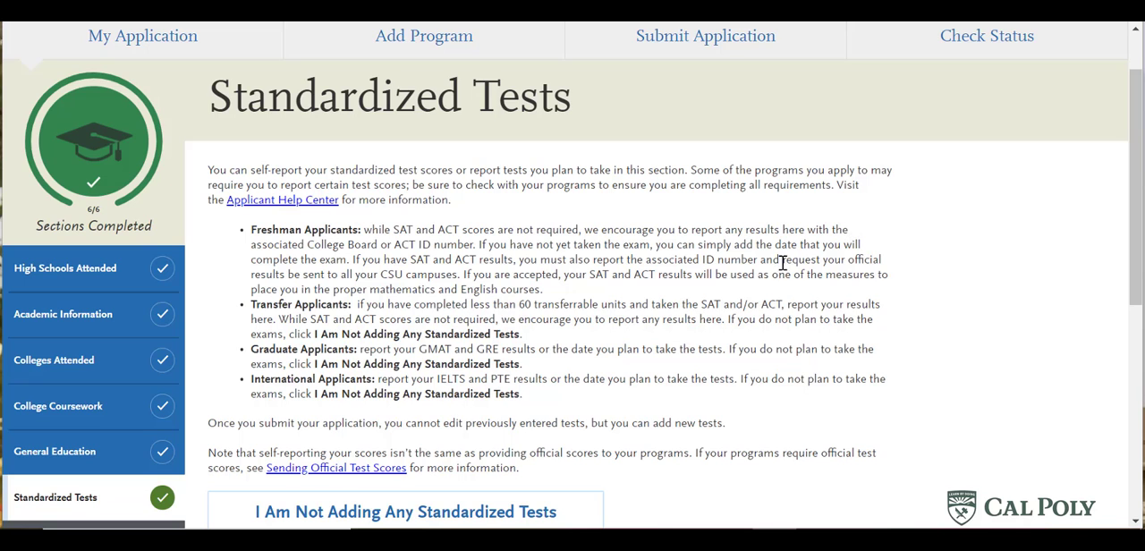
- On the transfer application, start an AP test entry for AP English Language and Composition and mark the exam as already taken
scroll(810, 286, down, 3)
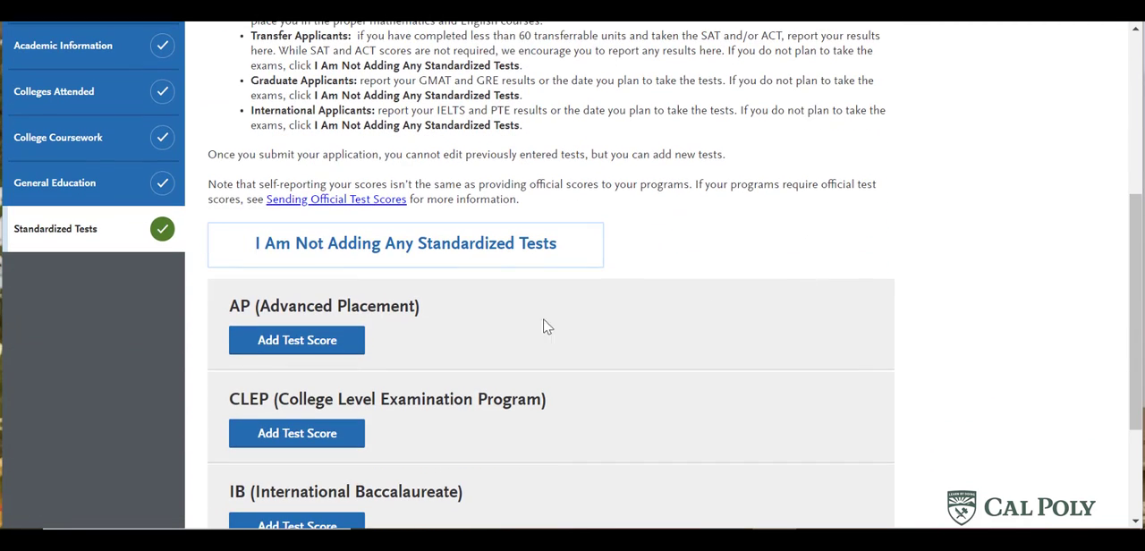
click(315, 341)
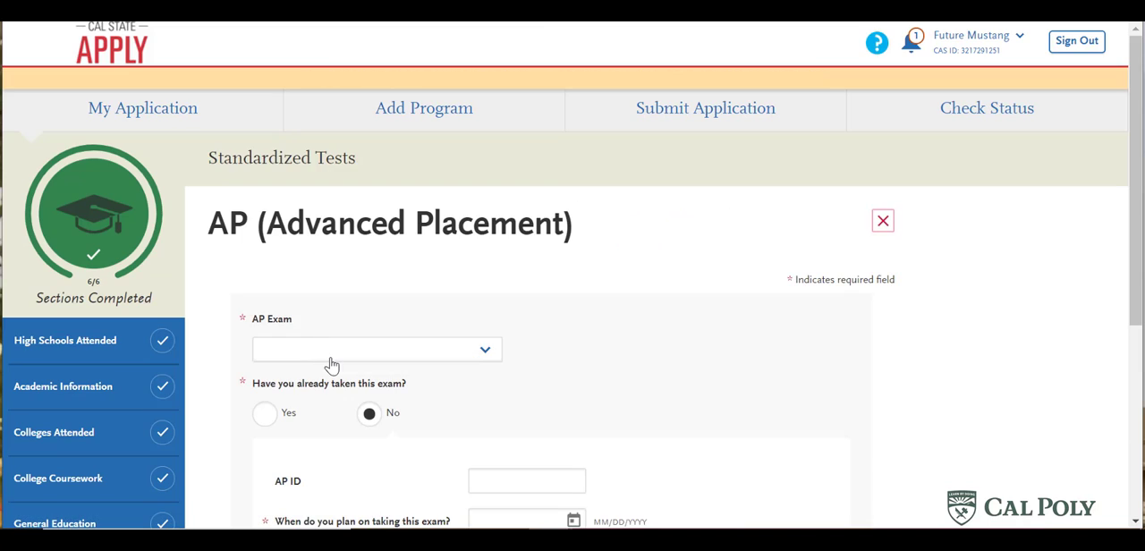
click(331, 358)
scroll(348, 340, down, 1)
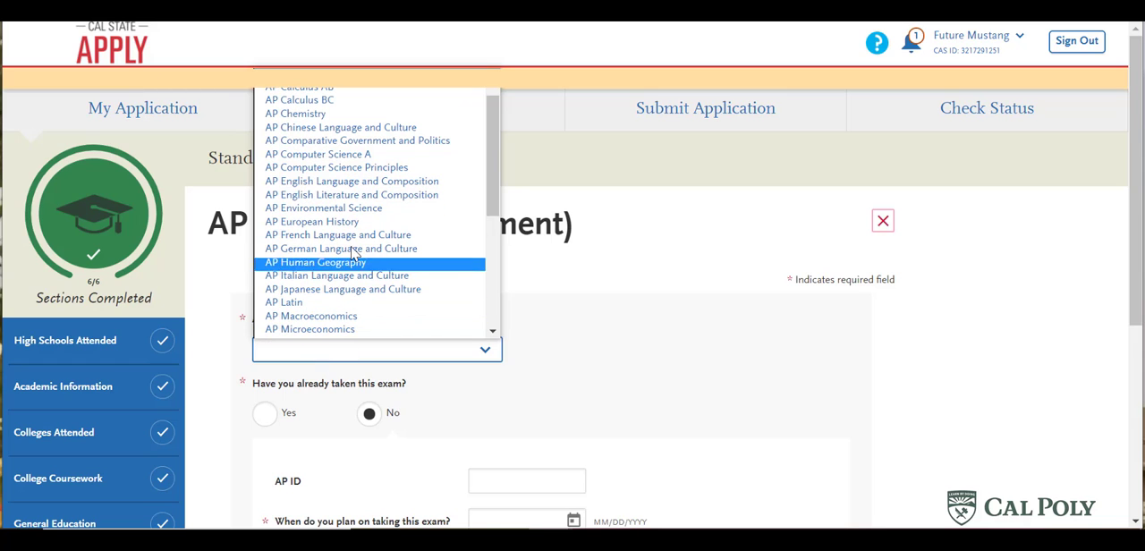
click(362, 183)
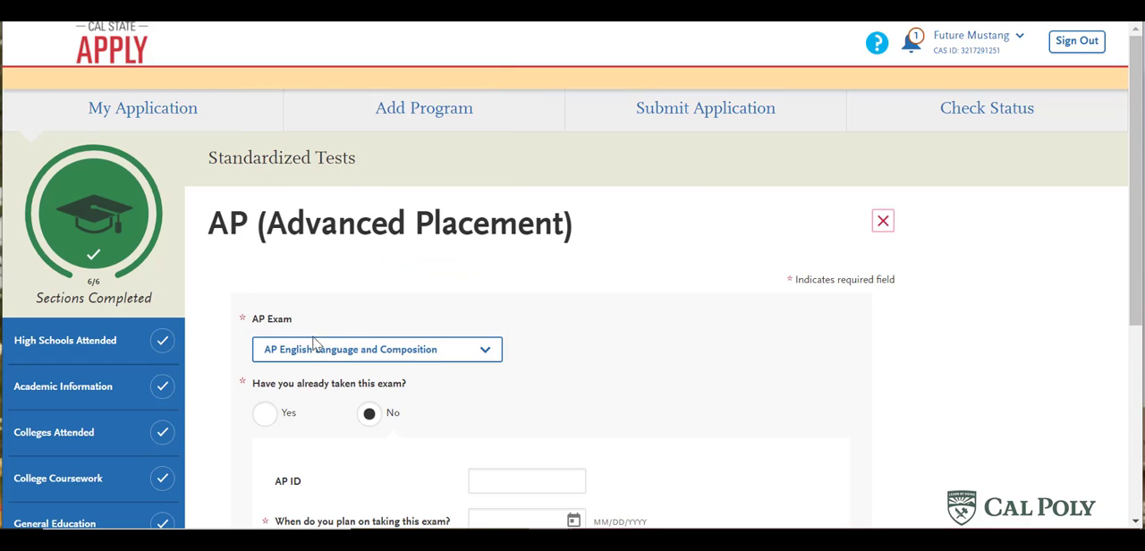
click(269, 416)
- Set the AP exam date to 07/04/2020 and the score to 5, and save the test
scroll(680, 331, down, 3)
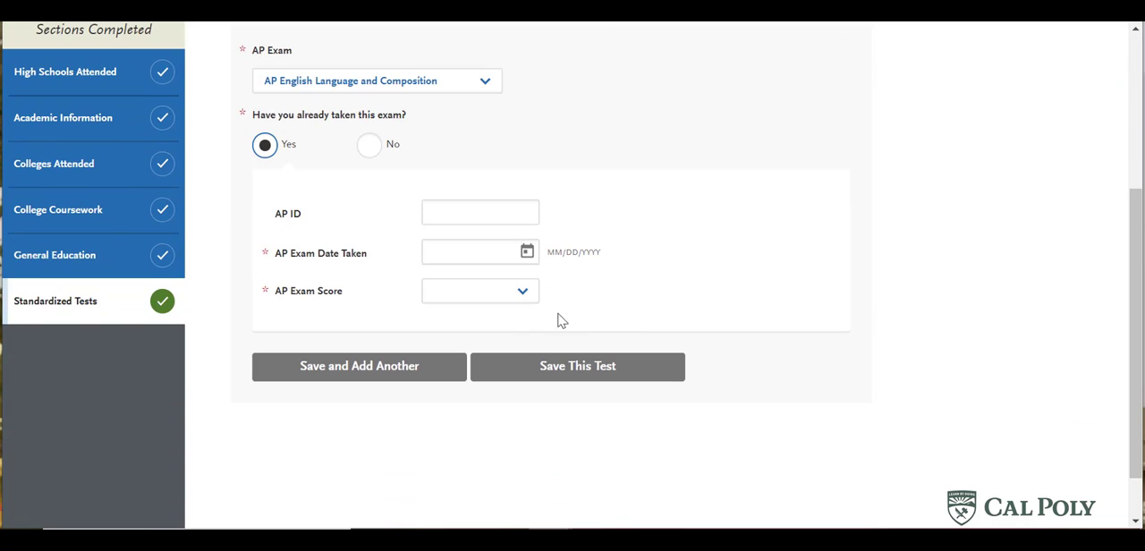
click(526, 254)
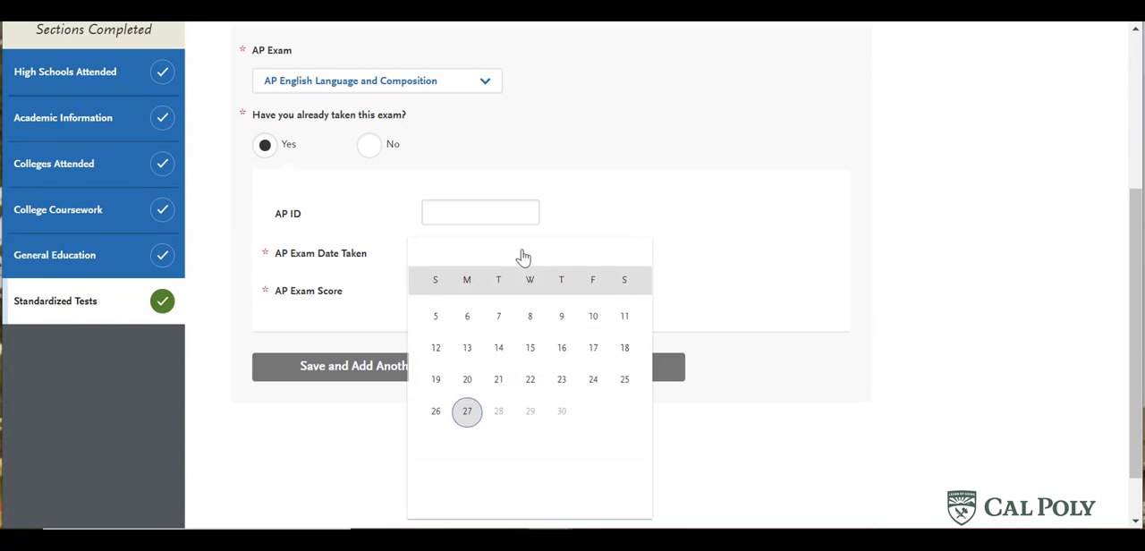
scroll(529, 356, up, 15)
scroll(521, 358, up, 2)
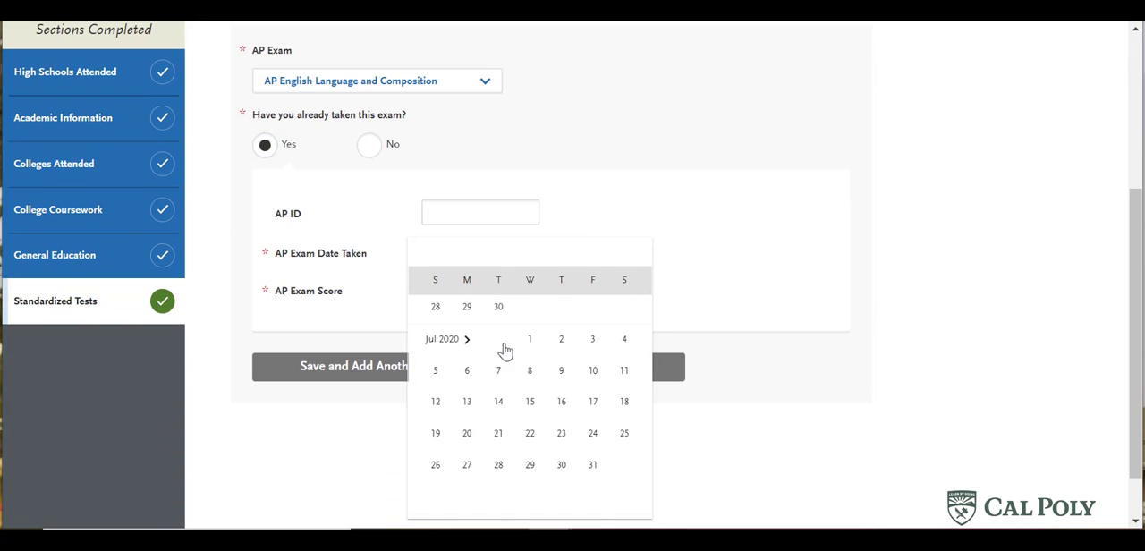
click(626, 339)
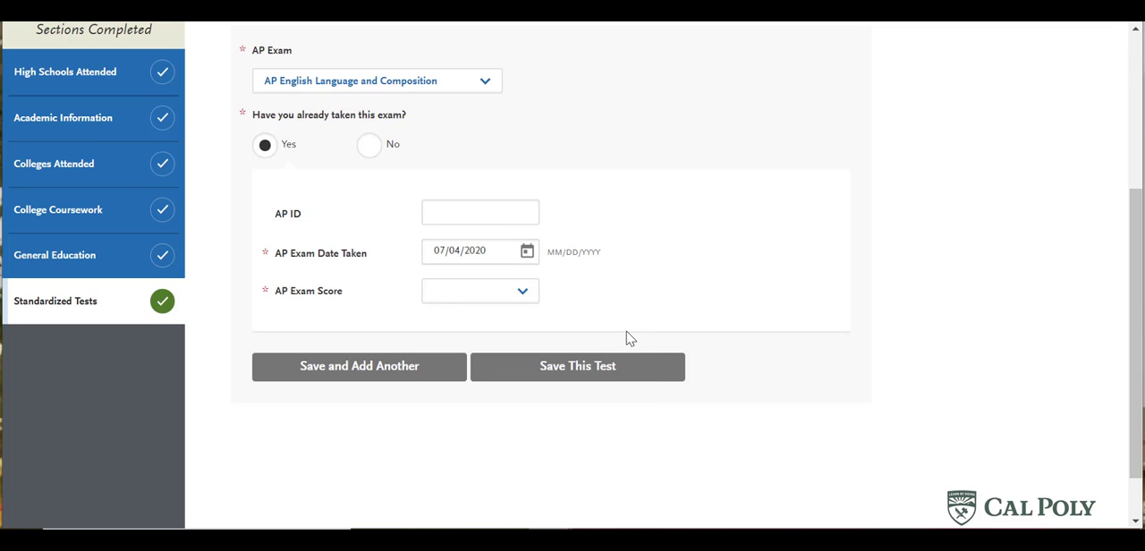
click(523, 293)
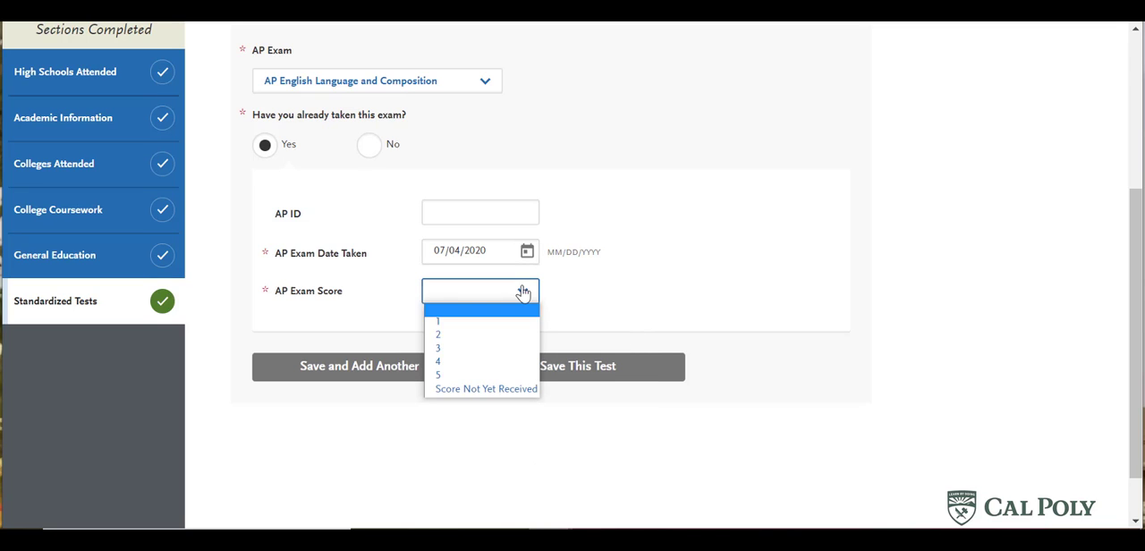
click(517, 379)
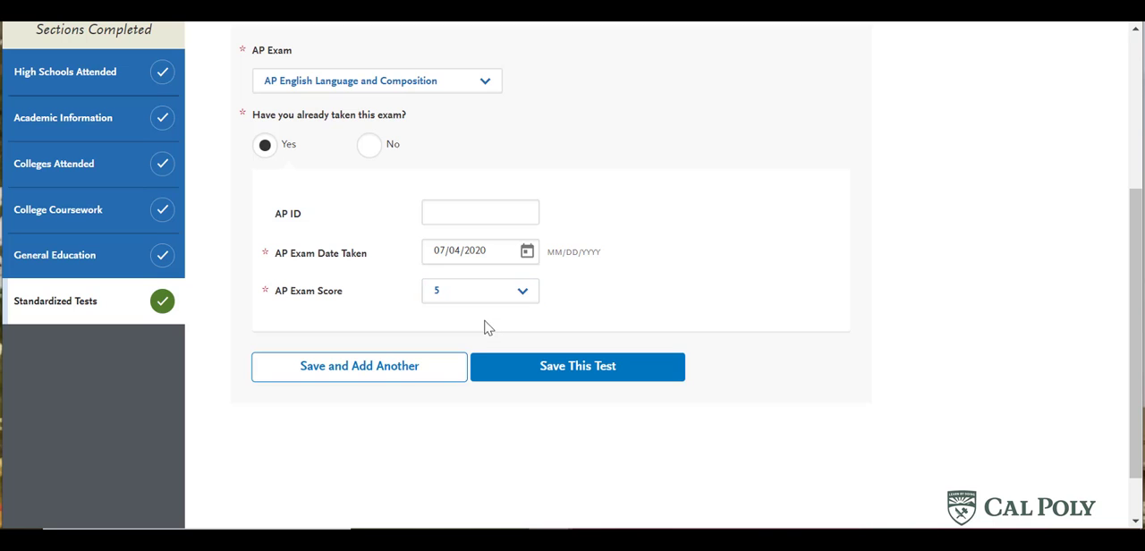
click(553, 369)
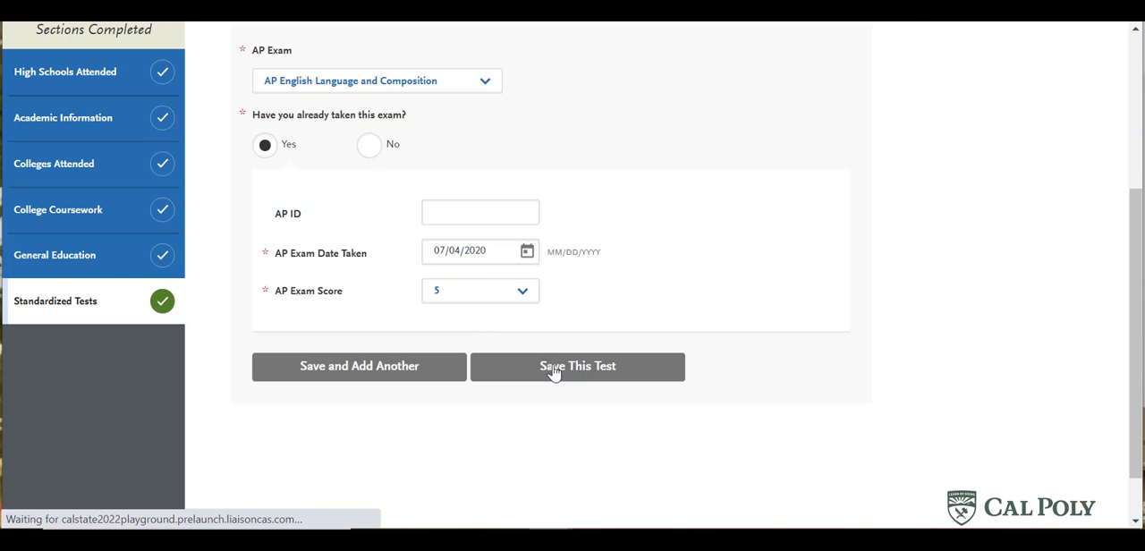
scroll(600, 486, down, 5)
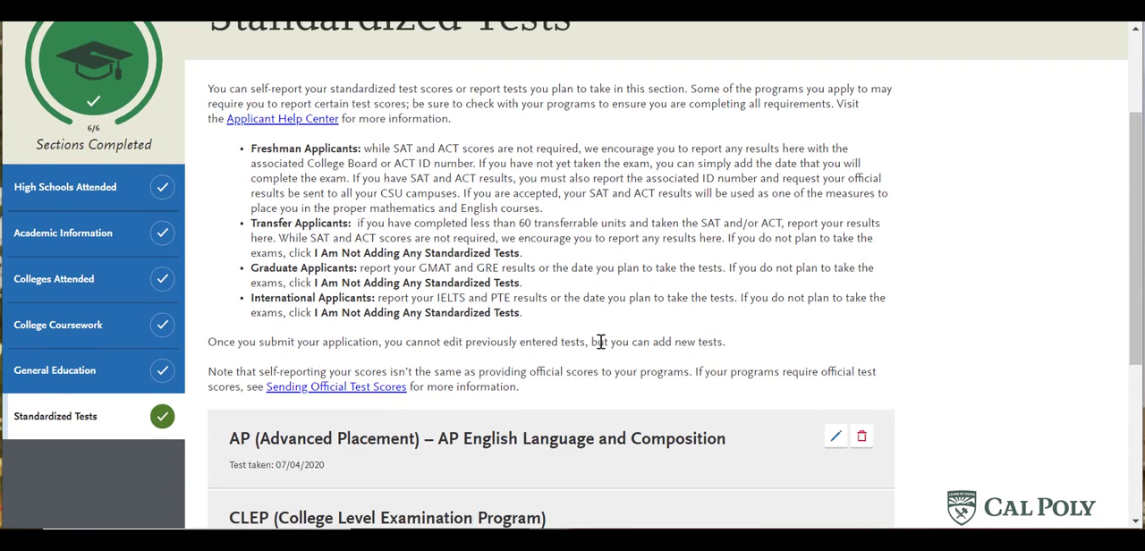
scroll(661, 332, down, 1)
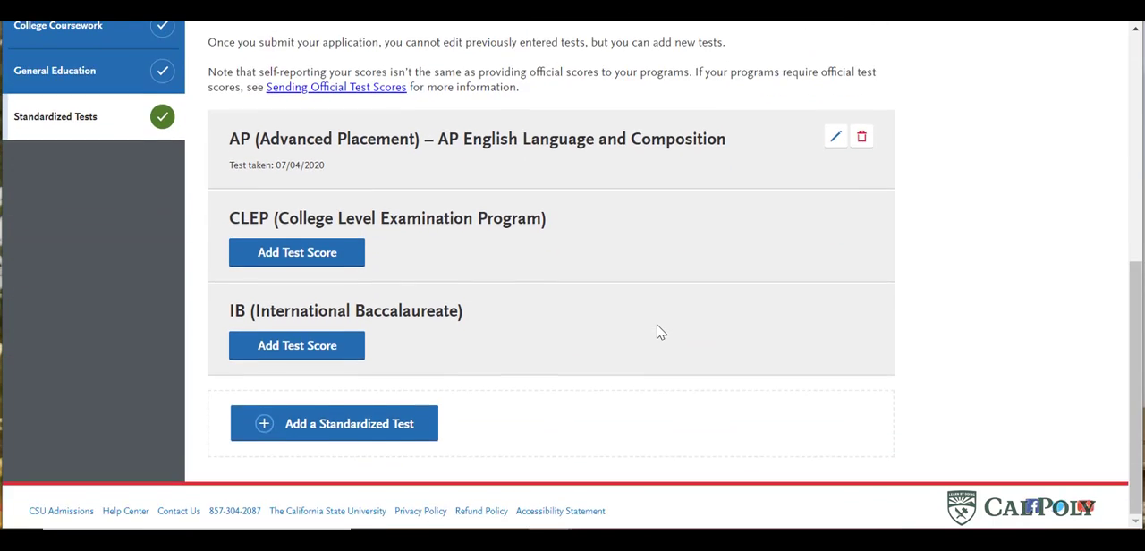
scroll(661, 332, up, 1)
scroll(662, 332, down, 1)
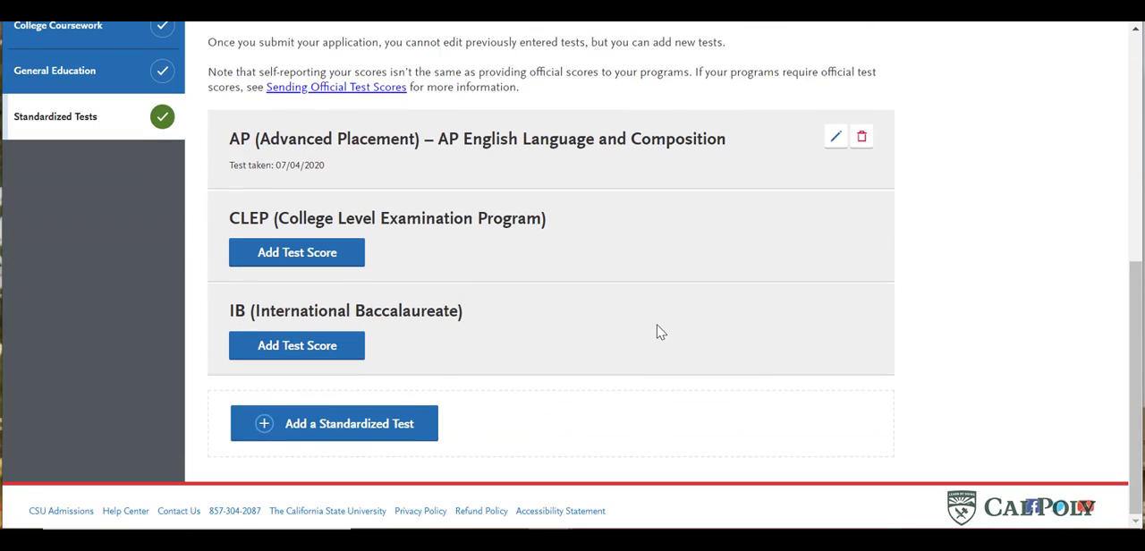
click(378, 434)
click(408, 395)
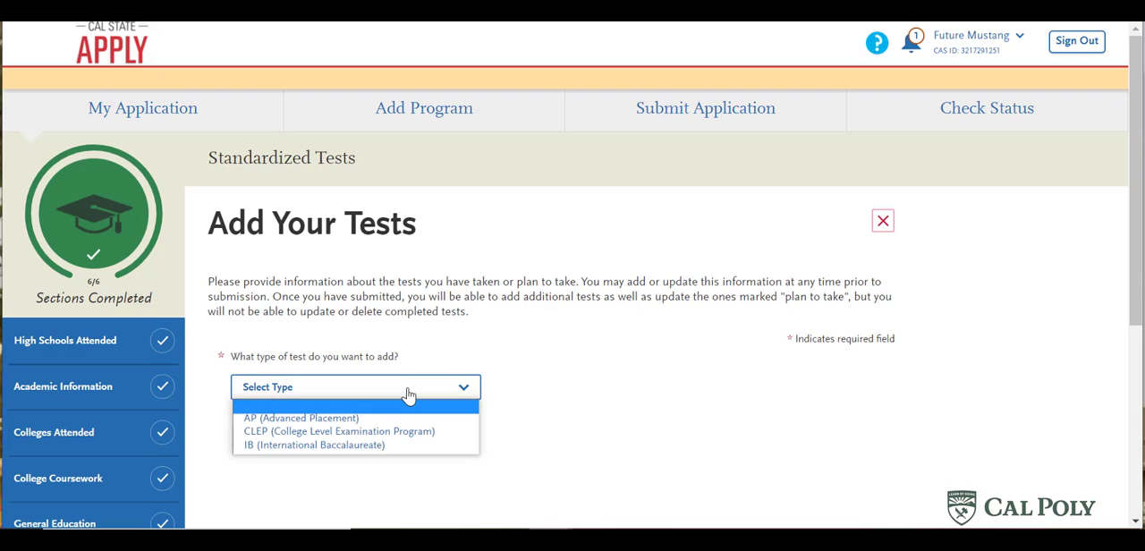
click(409, 417)
scroll(626, 376, down, 3)
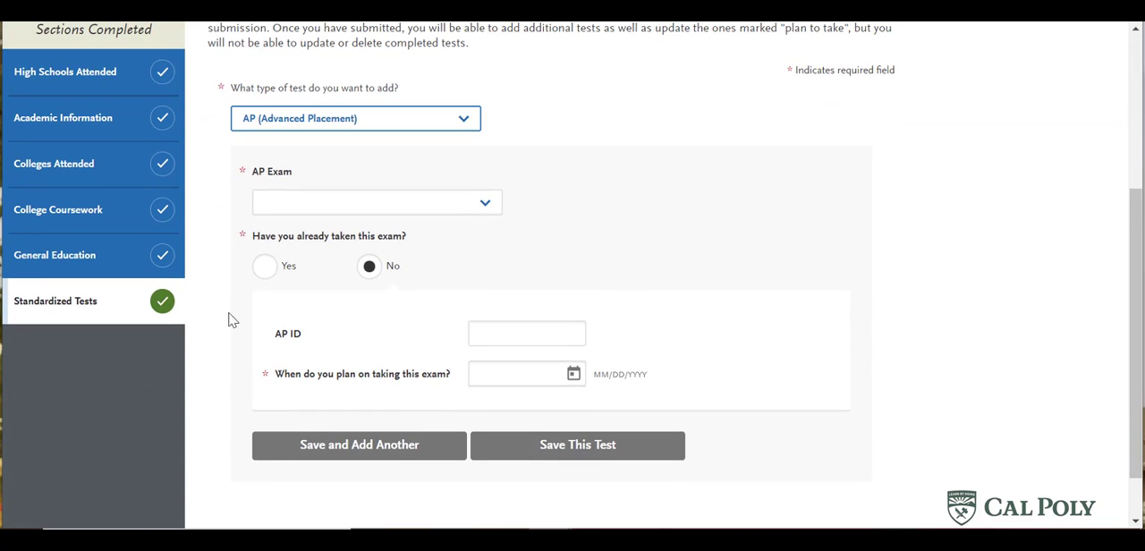
click(77, 306)
scroll(631, 386, down, 5)
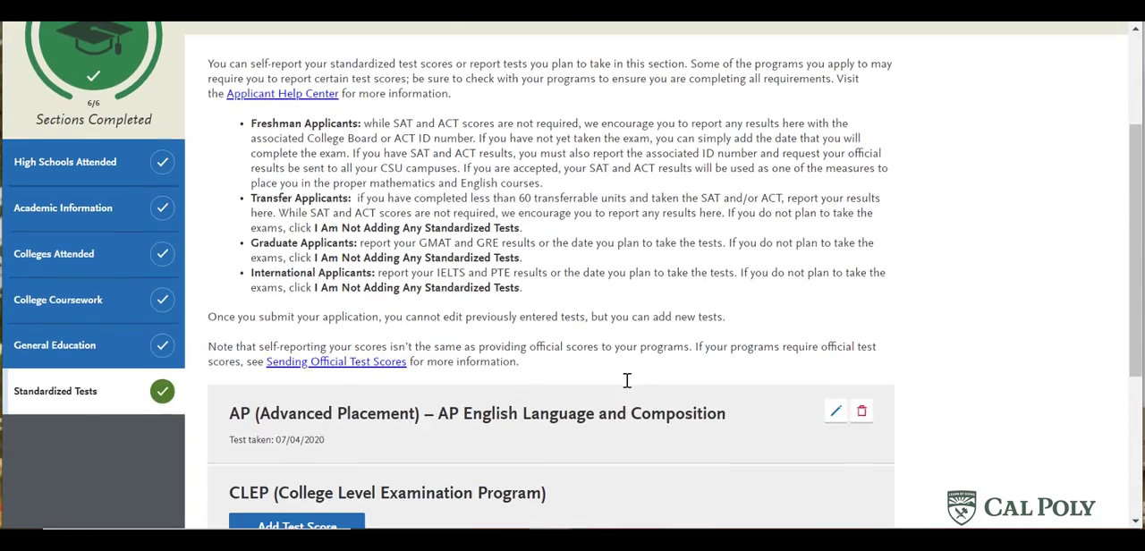
scroll(630, 386, up, 5)
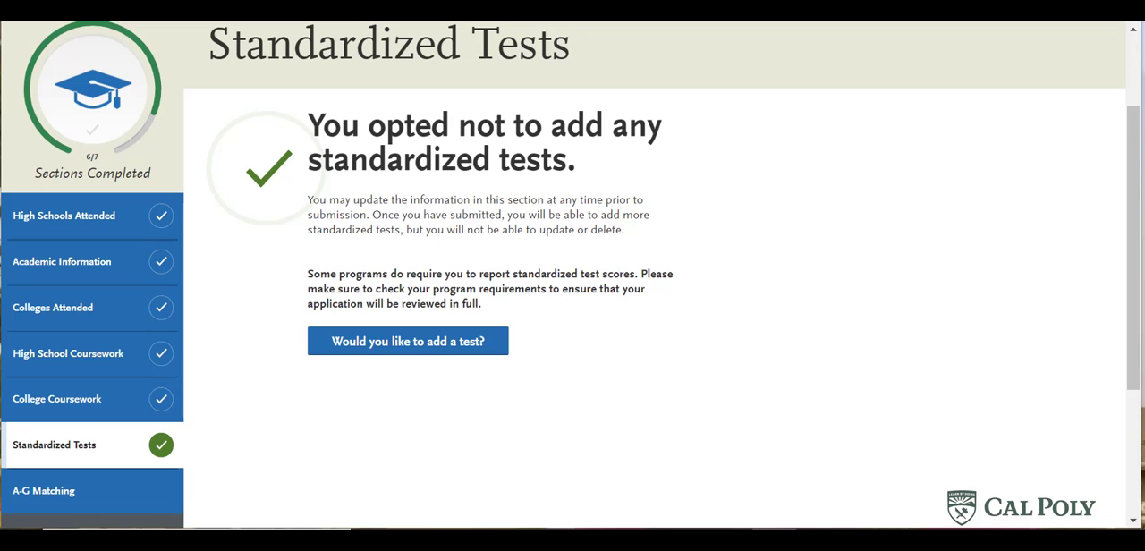
- Go to the freshman application's A-G Matching section, review the instructions and subject totals, and open the A-G courses for updating
click(122, 488)
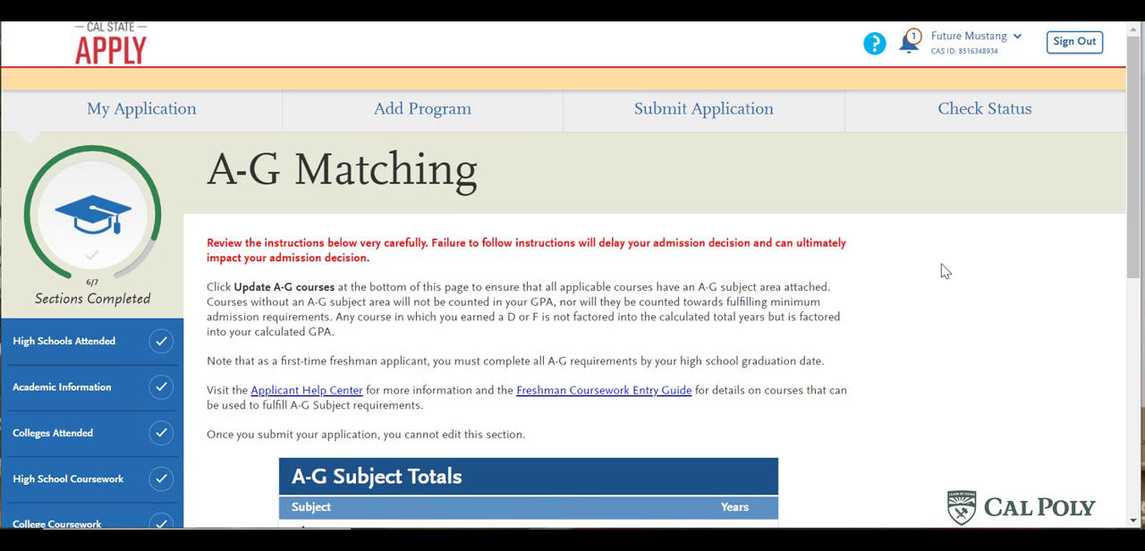
scroll(957, 270, down, 2)
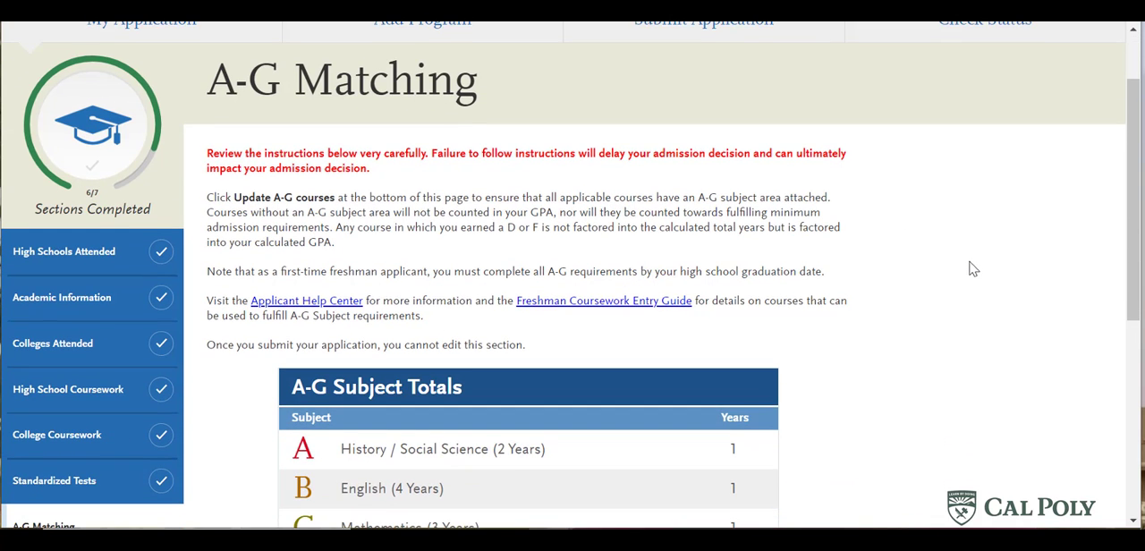
scroll(982, 269, down, 3)
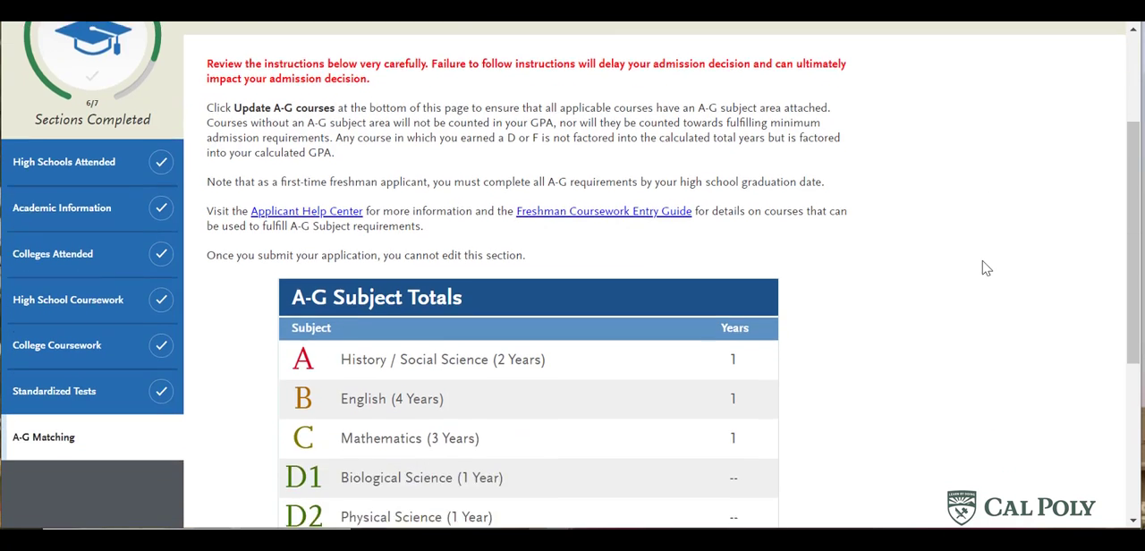
scroll(984, 266, down, 1)
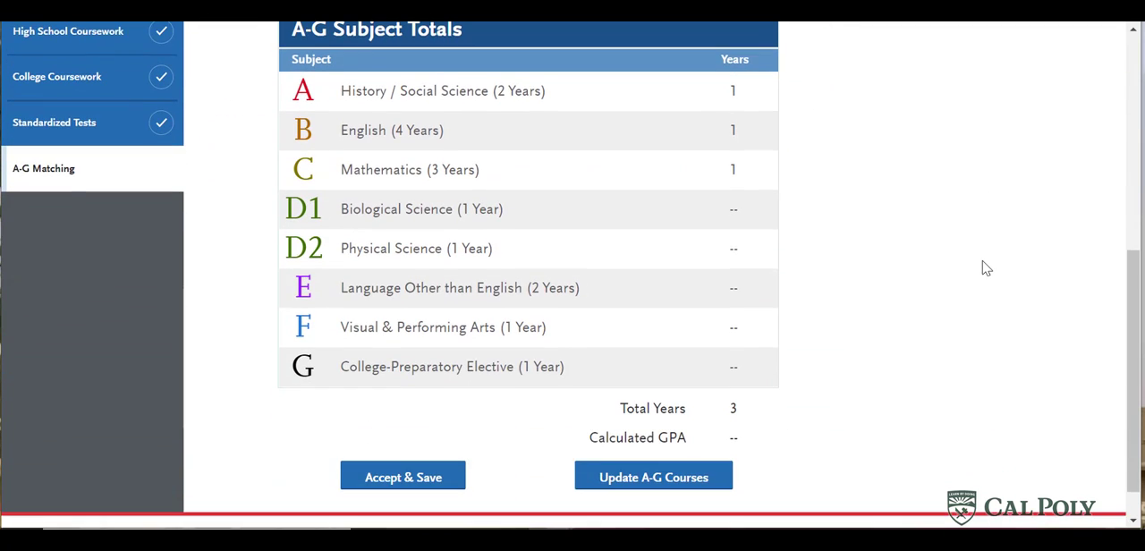
click(639, 479)
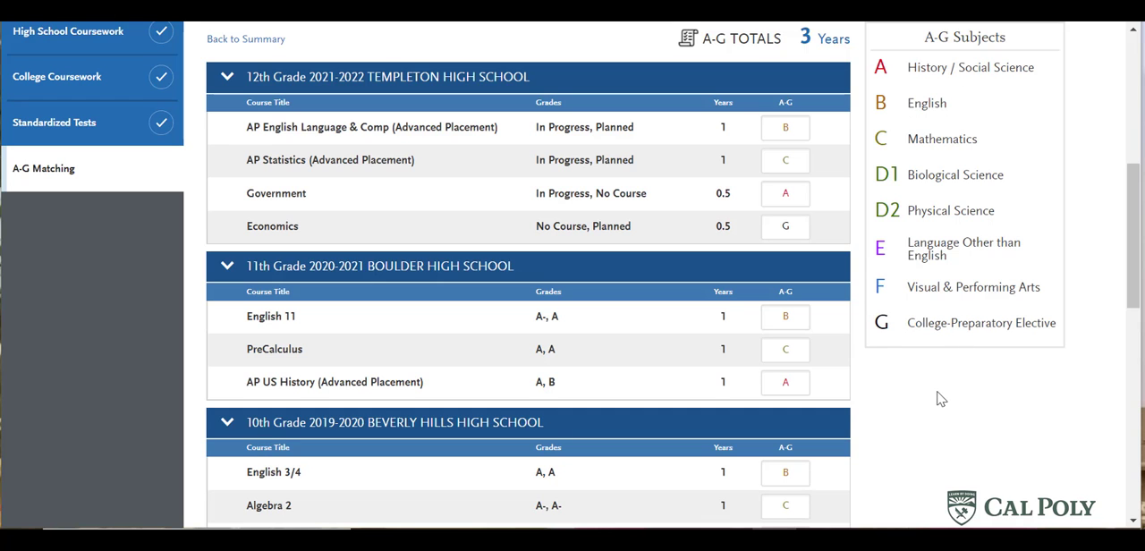
- Match the Los Angeles City College courses to A-G subjects: Critical Thinking B, Political and Social History A, Physics and the Movies D2
scroll(940, 399, down, 3)
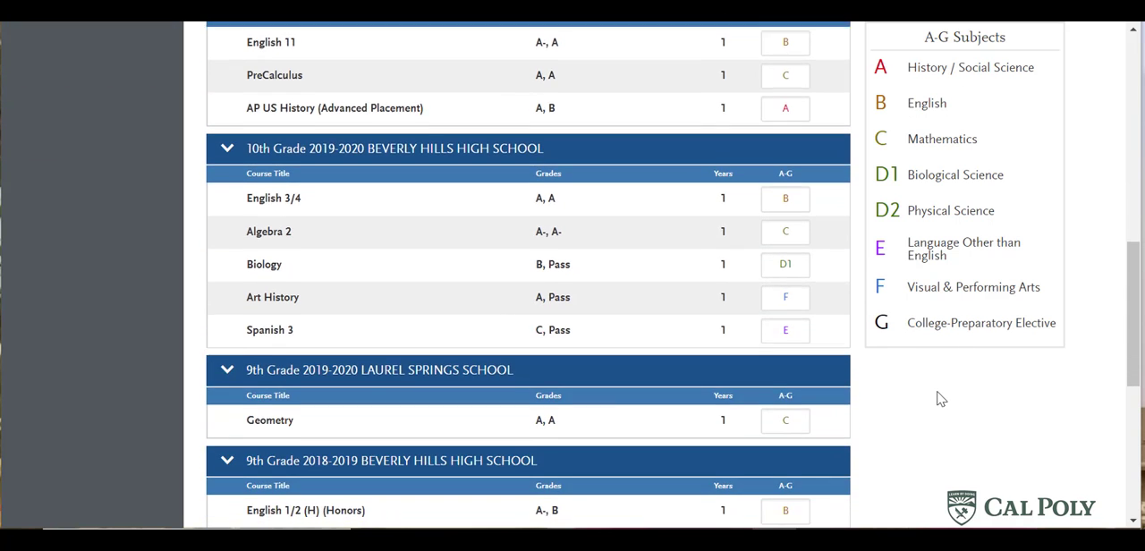
scroll(941, 399, down, 3)
scroll(940, 399, down, 1)
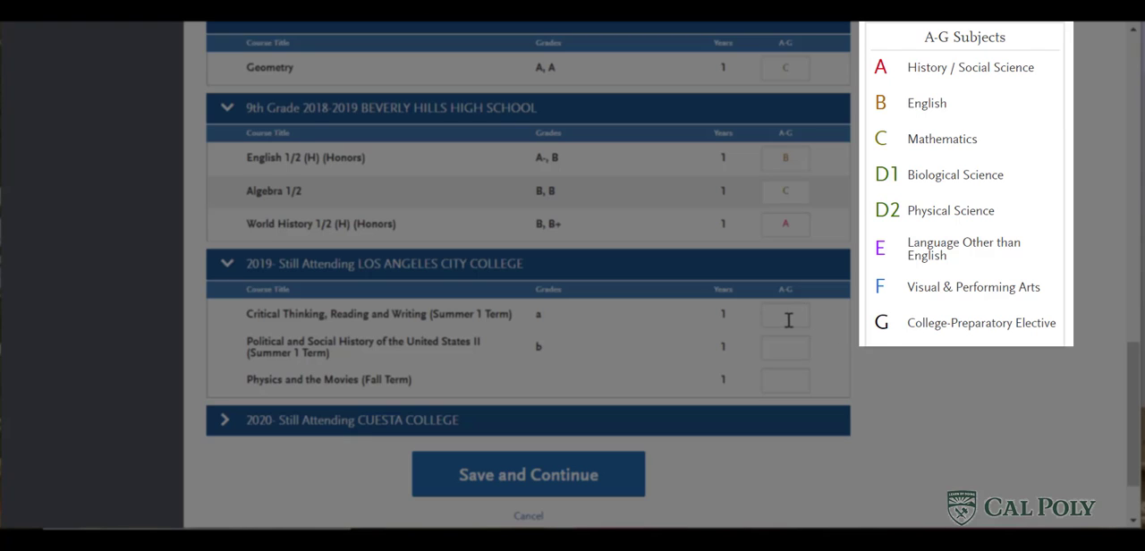
click(786, 315)
text(B)
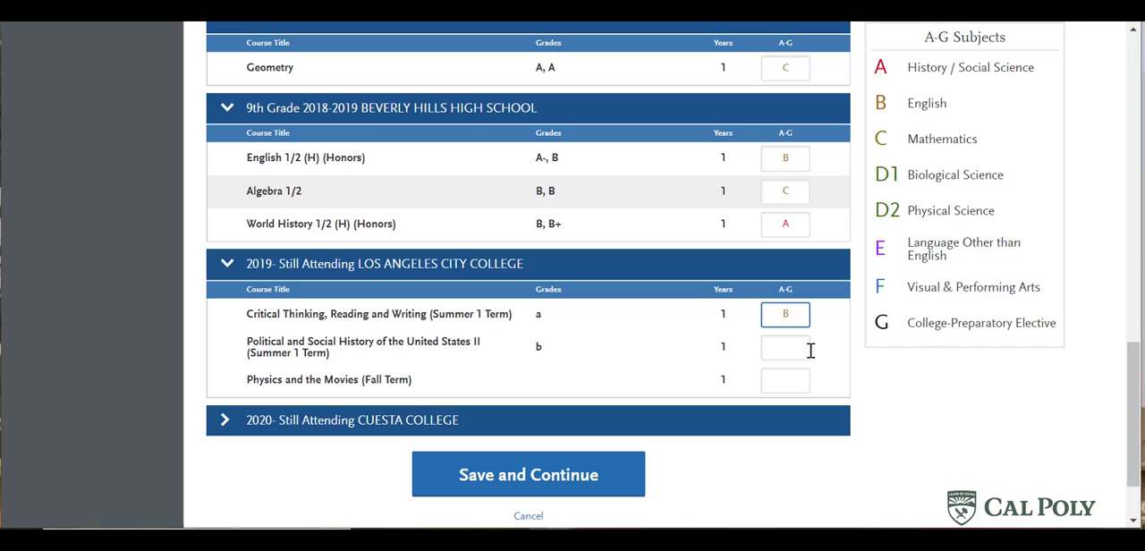
click(800, 349)
text(A)
click(796, 385)
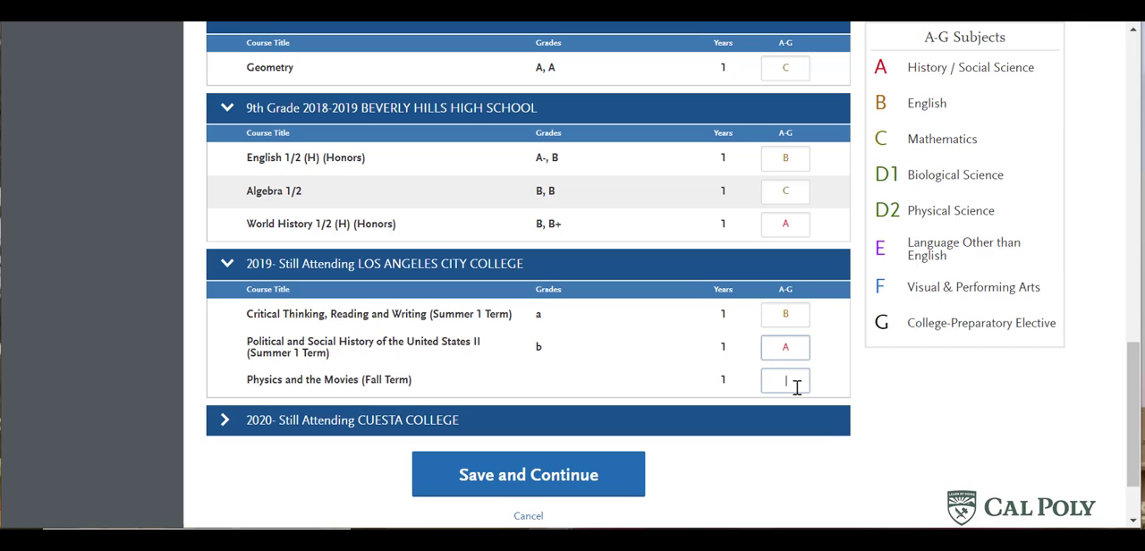
text(D)
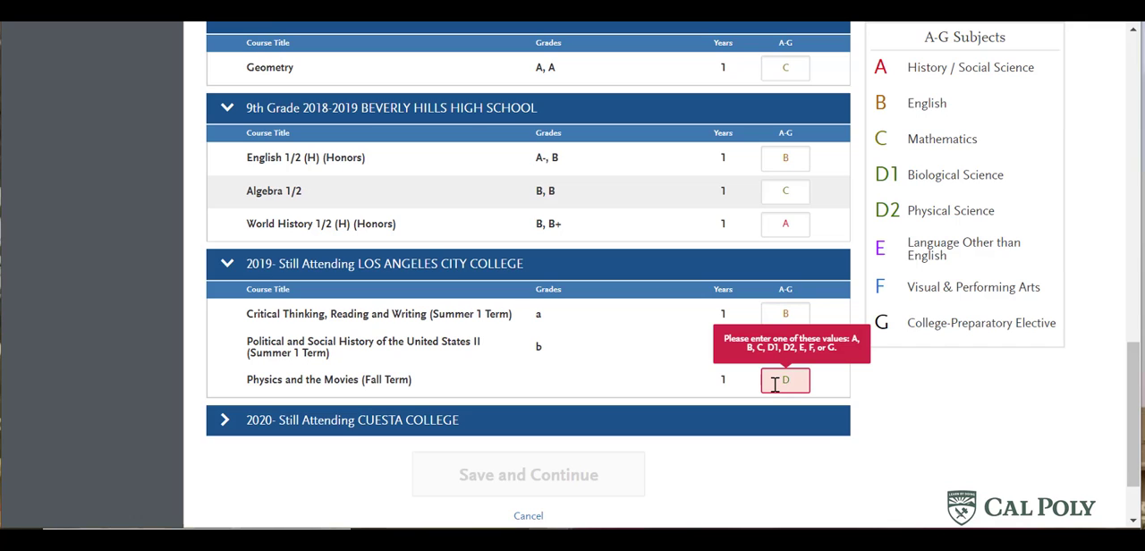
text(2)
- Expand the Cuesta College courses, assign A-G subject G to Business Law, and review the high school course matches
click(763, 421)
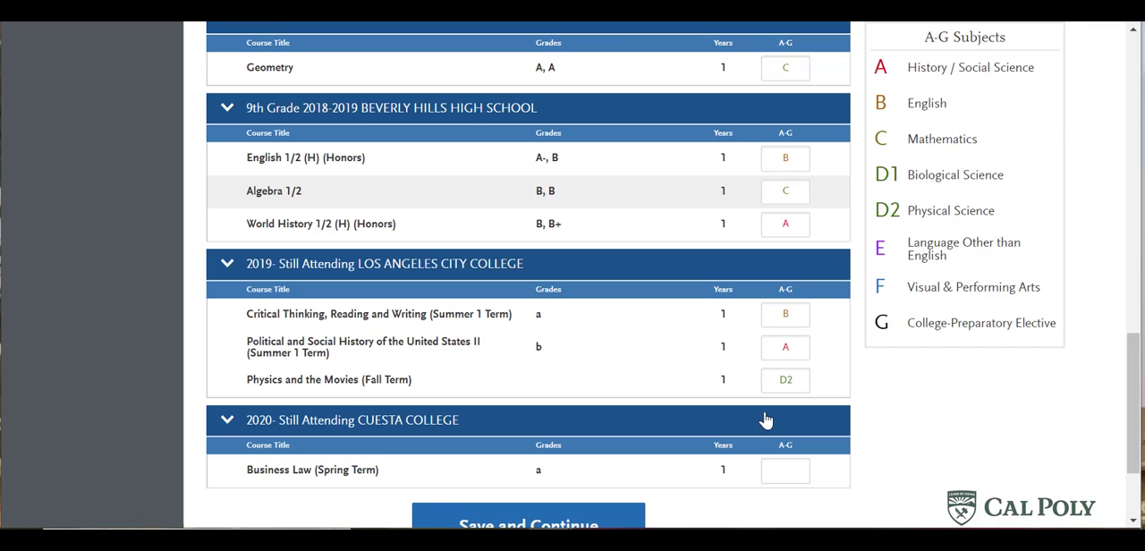
click(787, 467)
text(G)
scroll(862, 434, up, 2)
scroll(862, 434, up, 4)
scroll(859, 432, down, 4)
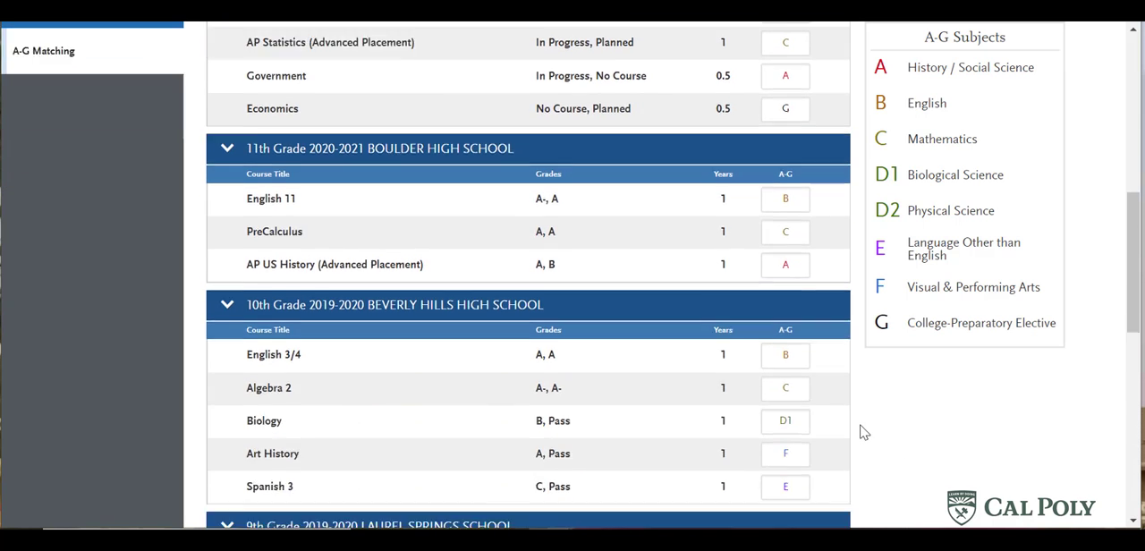
- Save the A-G course matches and return to the A-G Matching summary
scroll(873, 432, down, 4)
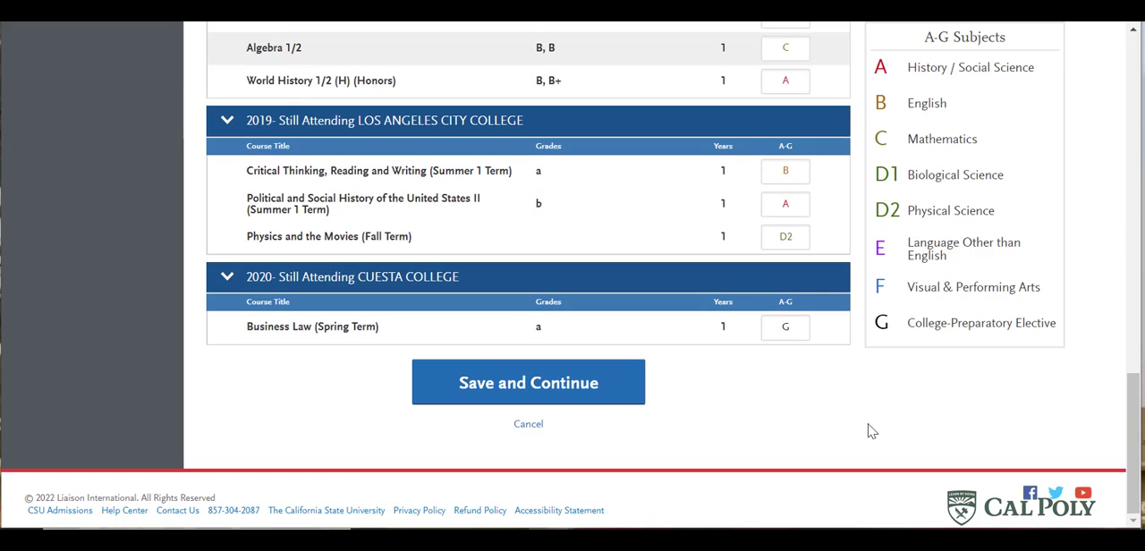
click(532, 383)
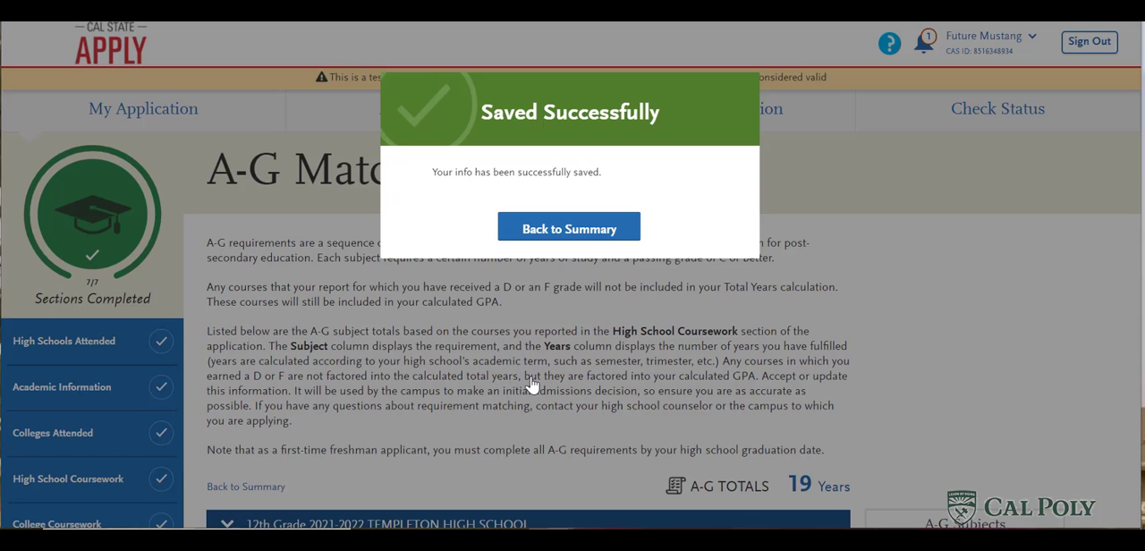
click(580, 230)
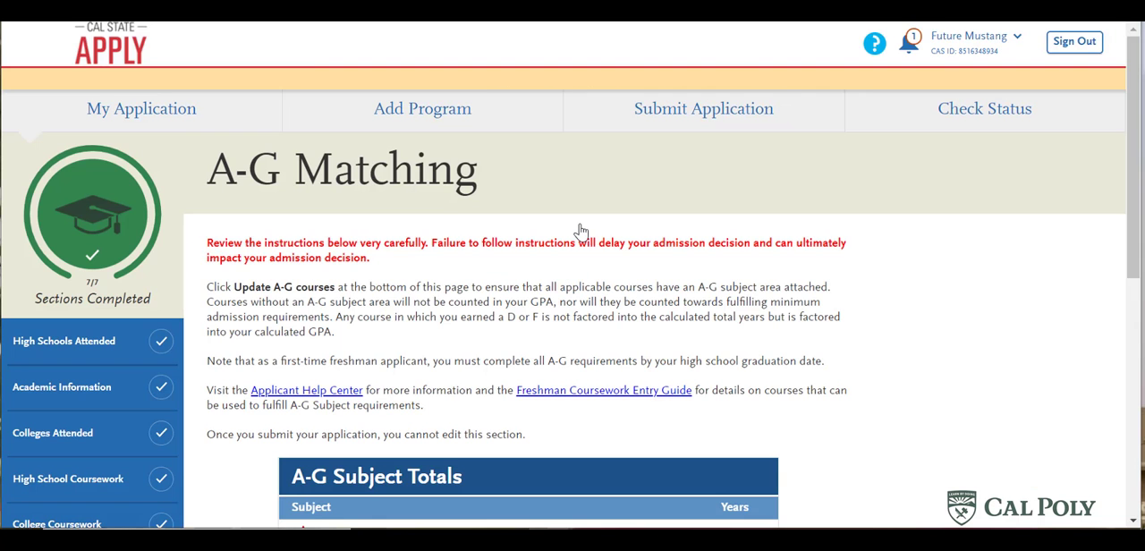
- Review the A-G subject totals and the calculated GPA on the summary
scroll(636, 296, down, 4)
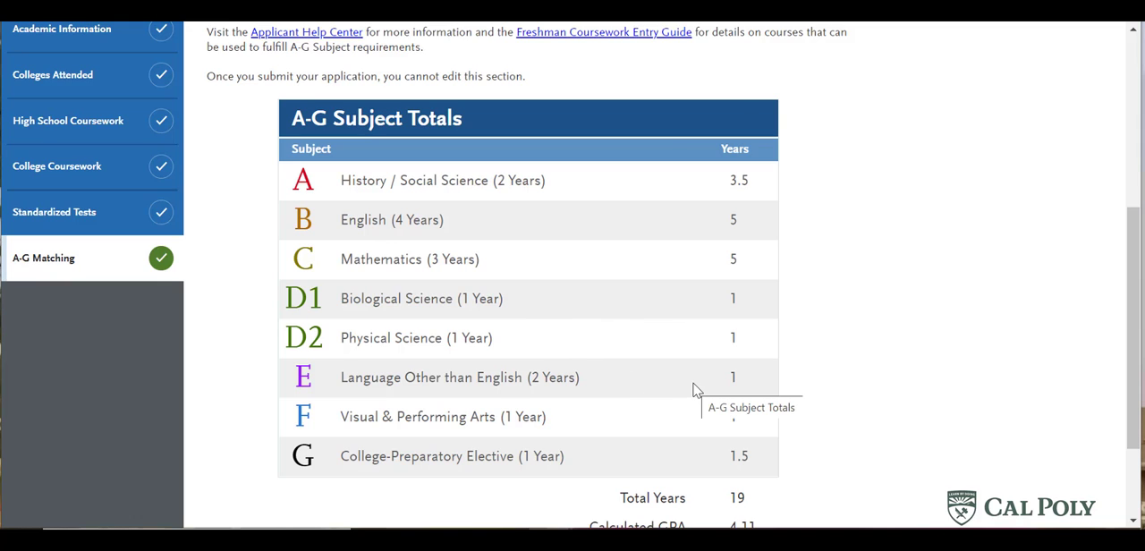
scroll(922, 353, down, 1)
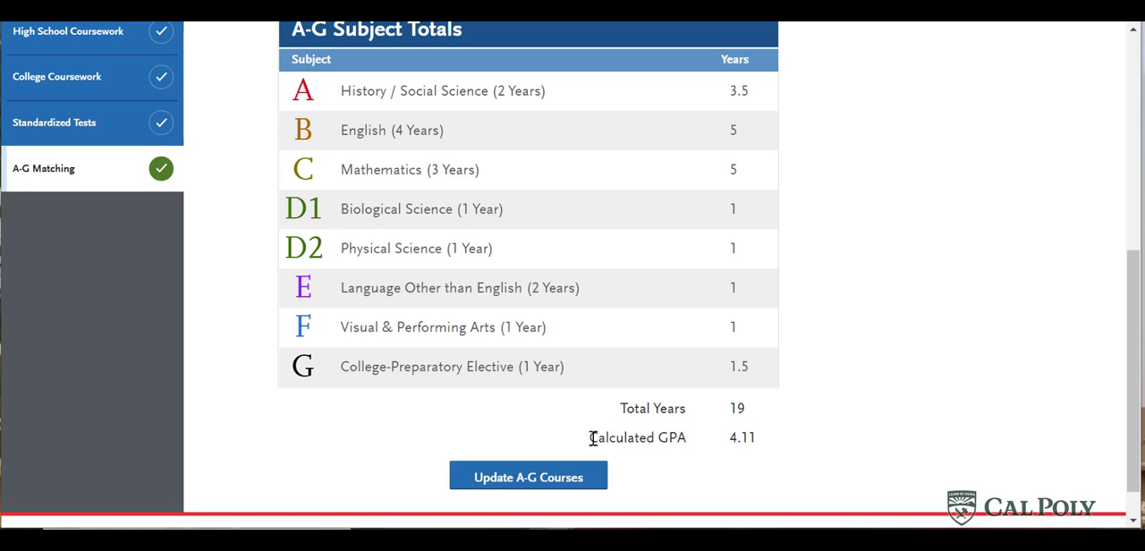
drag(593, 438, 754, 429)
- Reopen the A-G courses for updating and check the matches for each high school grade and Los Angeles City College
click(553, 484)
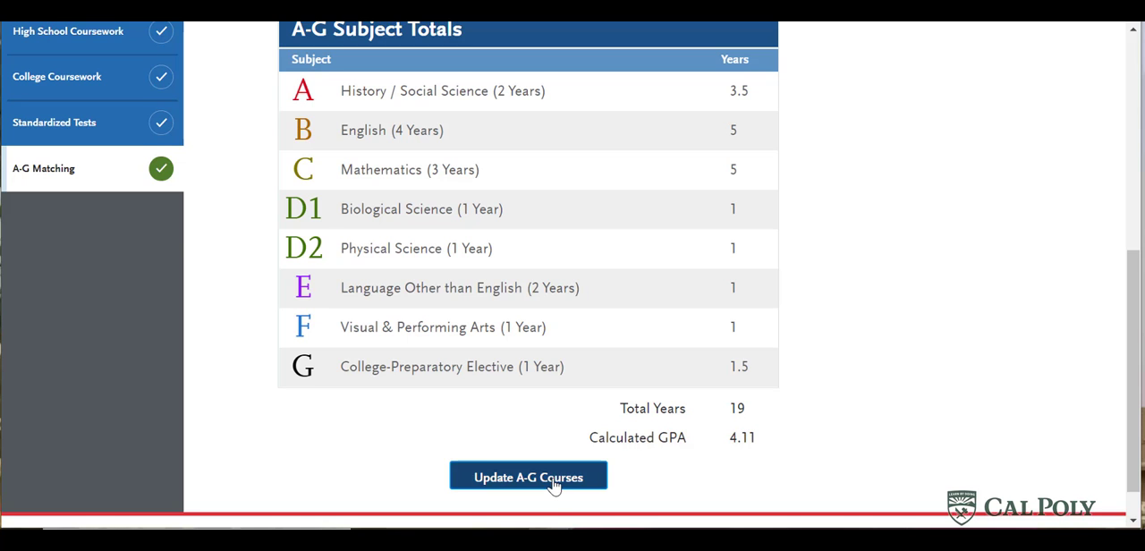
scroll(572, 365, down, 1)
scroll(572, 367, down, 6)
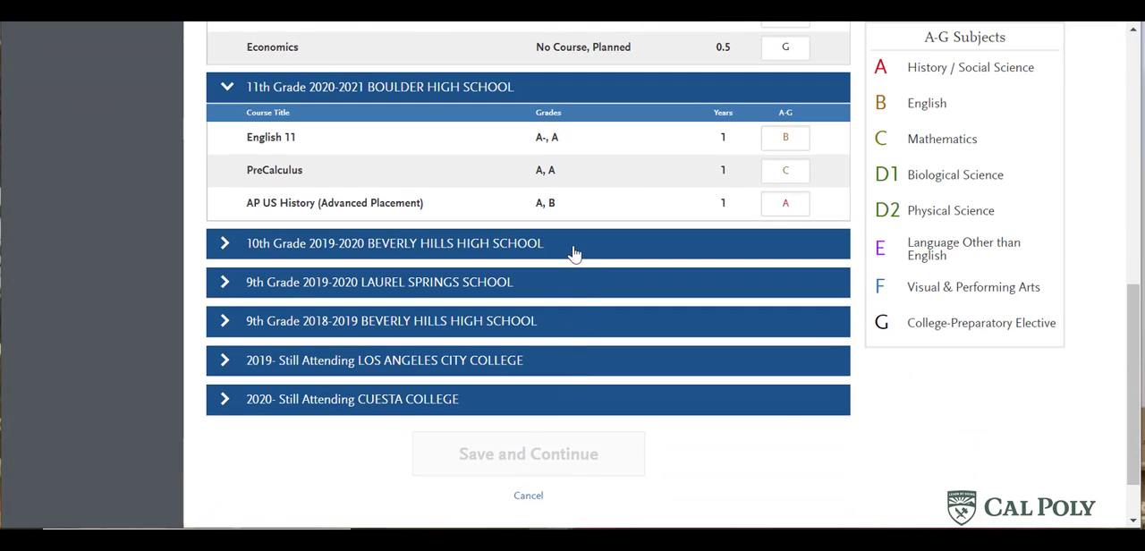
click(573, 251)
scroll(656, 427, down, 2)
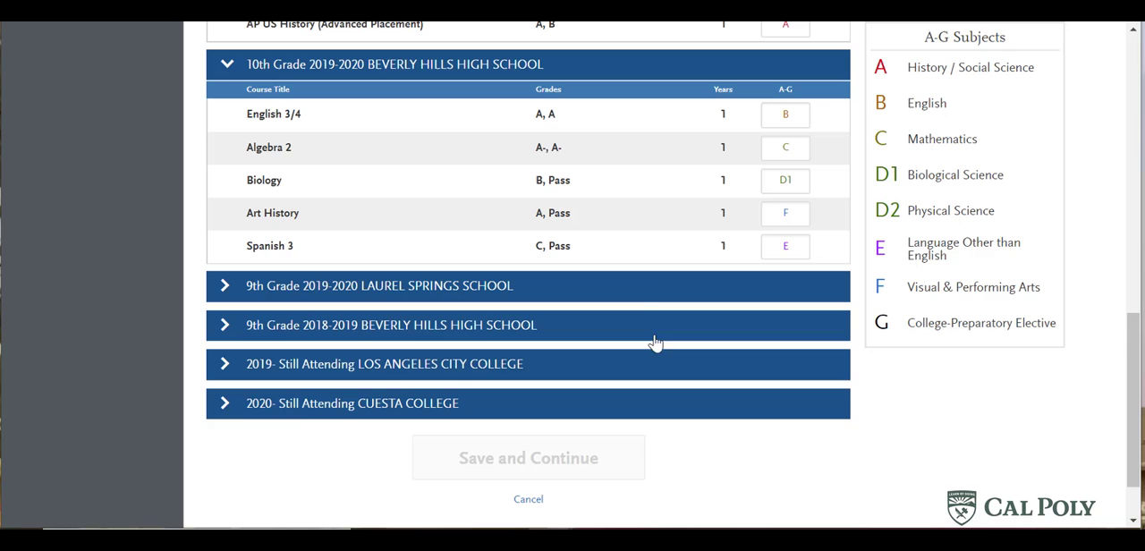
click(650, 286)
scroll(691, 351, down, 2)
click(680, 268)
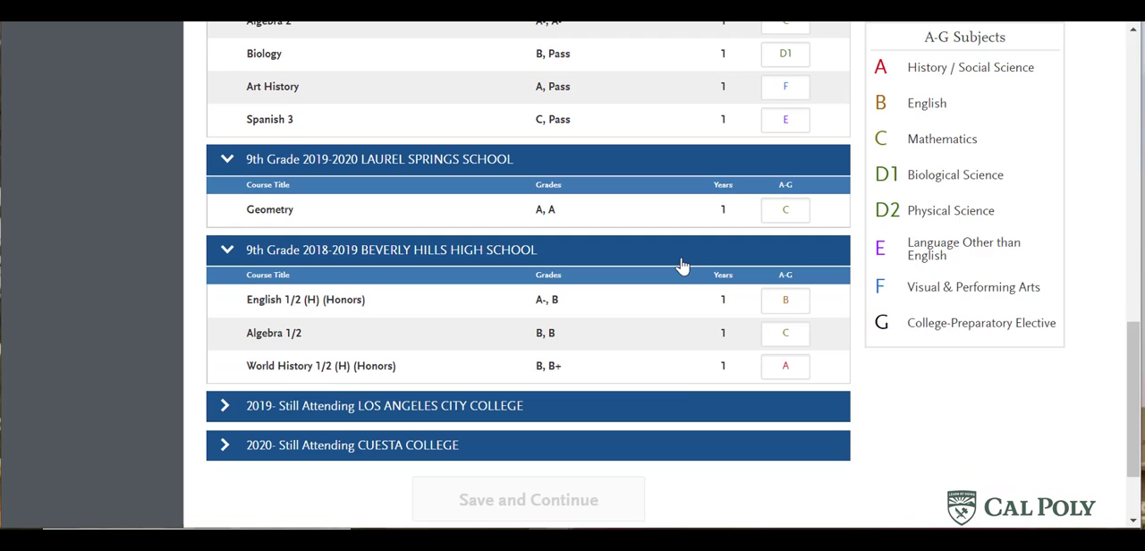
click(683, 405)
scroll(684, 403, down, 2)
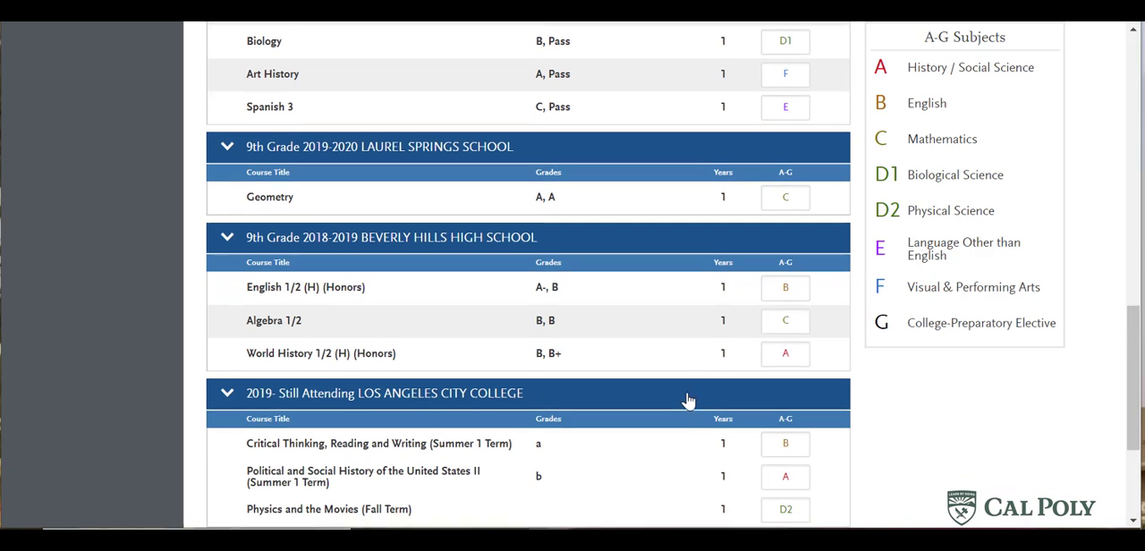
- Go back to the A-G Matching summary without saving and look over its instructions
scroll(687, 400, up, 10)
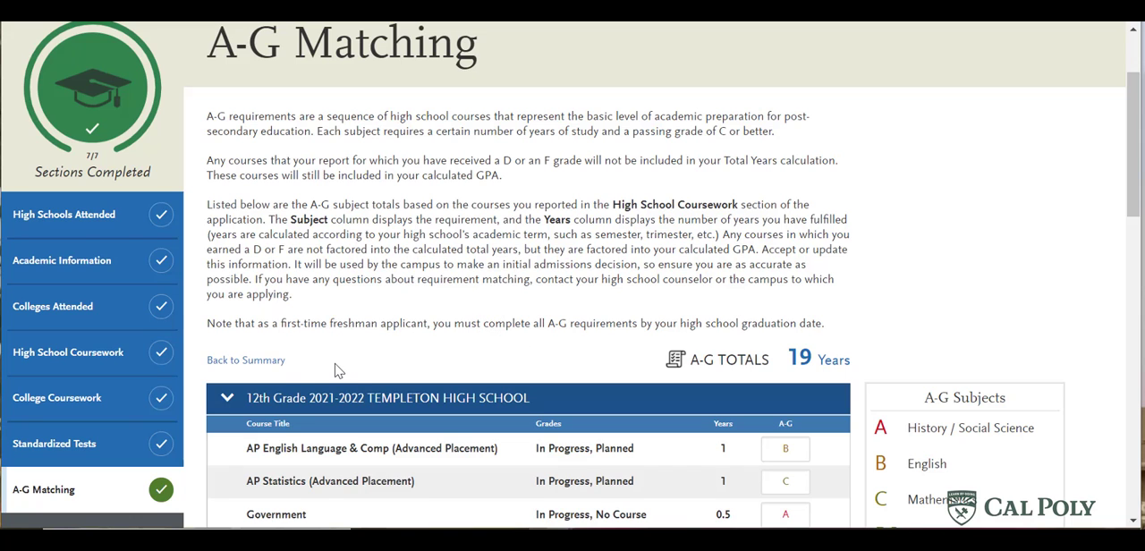
click(106, 494)
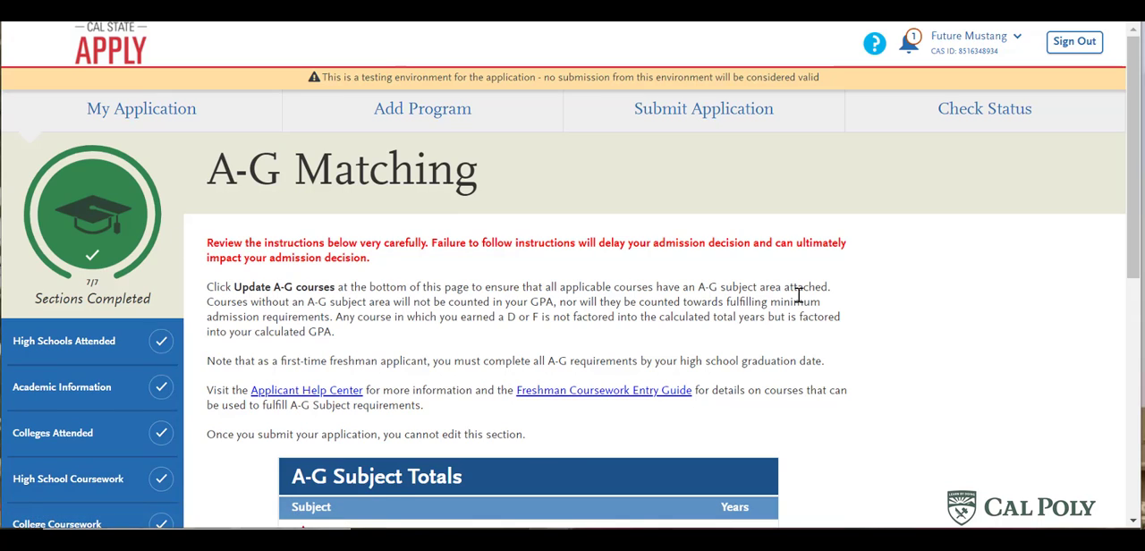
scroll(835, 309, down, 3)
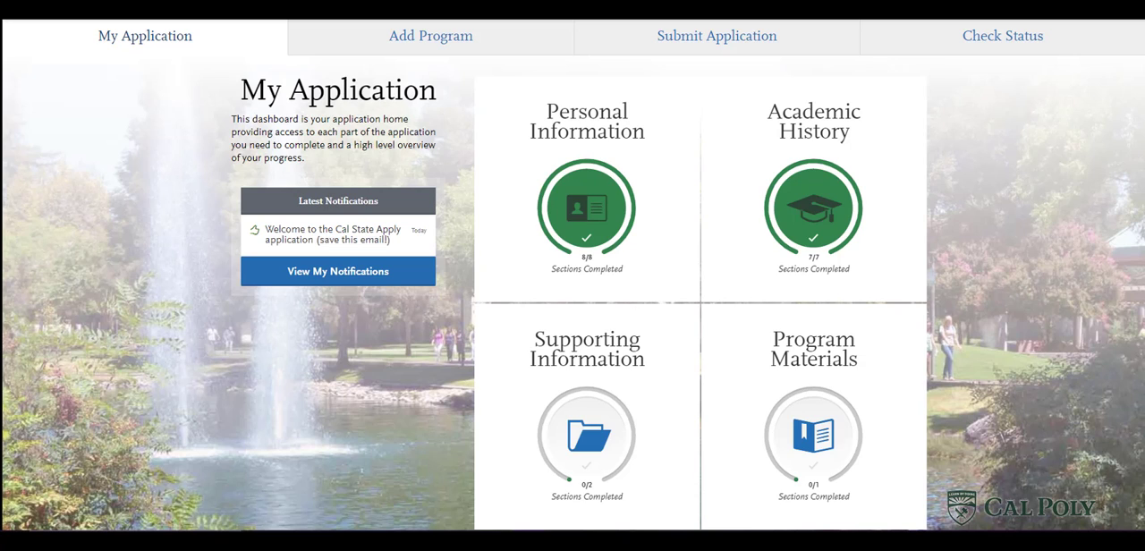
- Open the Educational Programs & Work Experience section of the freshman application's Supporting Information and look through its questions
click(582, 439)
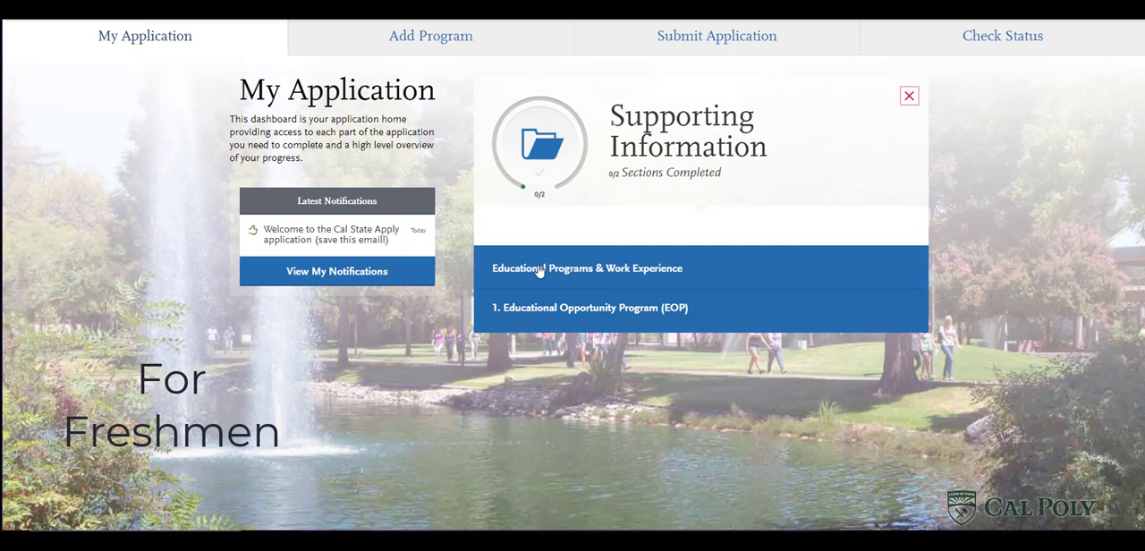
click(540, 268)
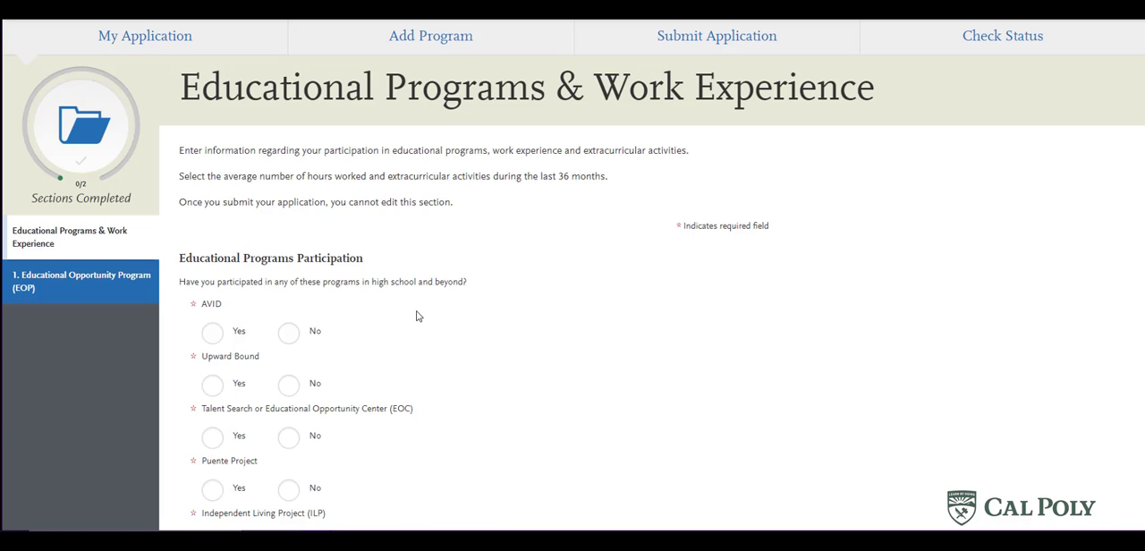
scroll(417, 316, down, 5)
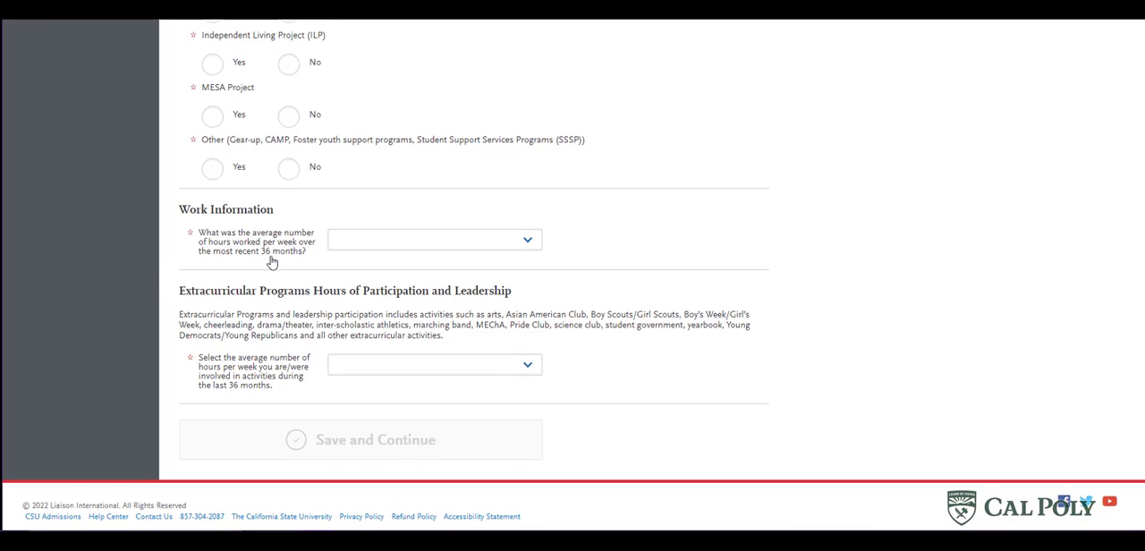
- Set the average weekly work hours to 1 - 5 hours and answer Yes to more than 25% being related to the major
click(414, 251)
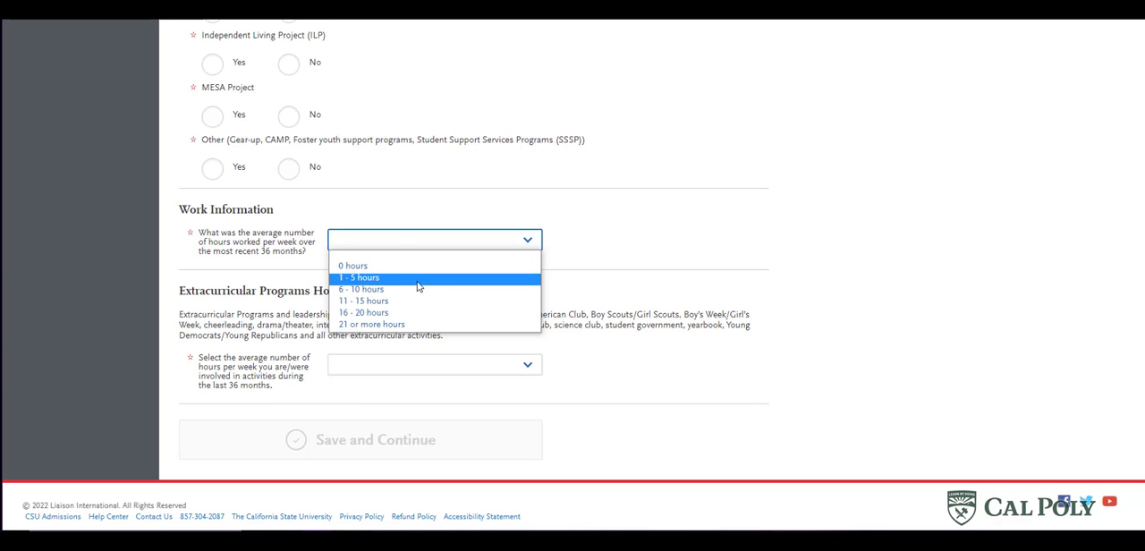
click(416, 279)
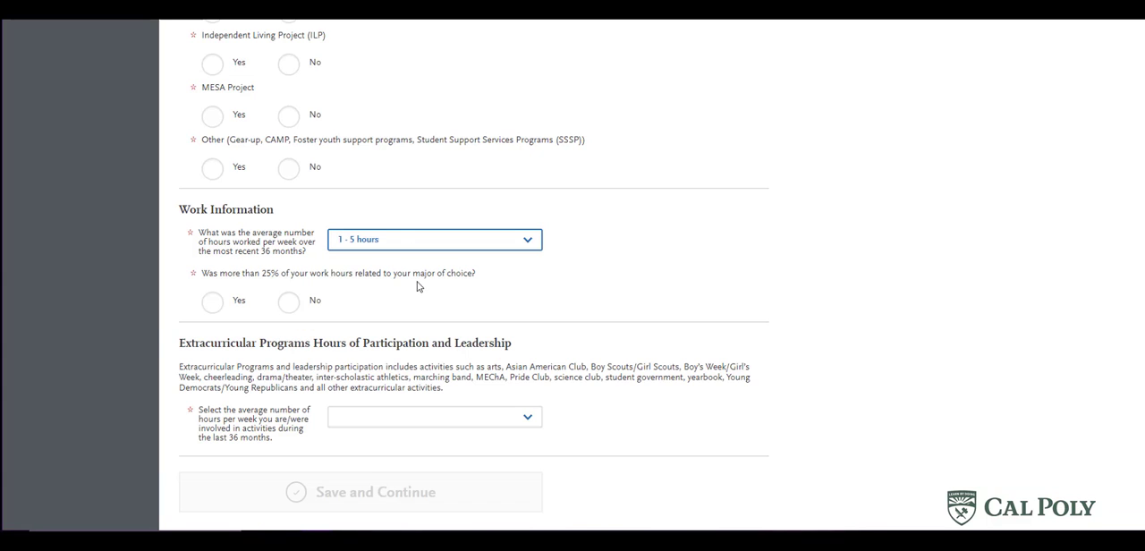
click(213, 303)
scroll(214, 304, down, 2)
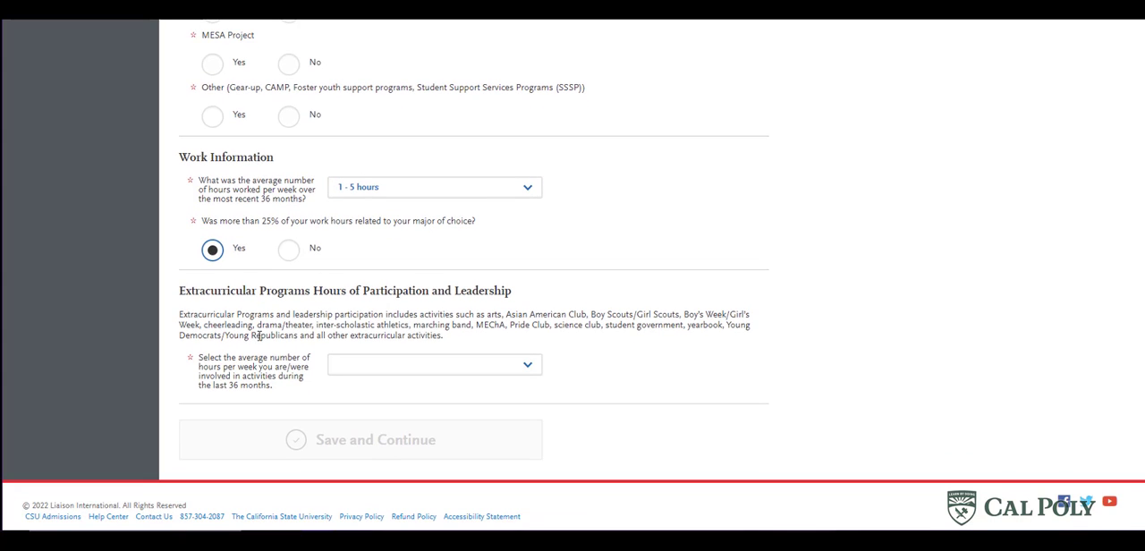
- Set the average weekly extracurricular activity hours to 6 - 10 hours and answer Yes to holding leadership positions
click(341, 367)
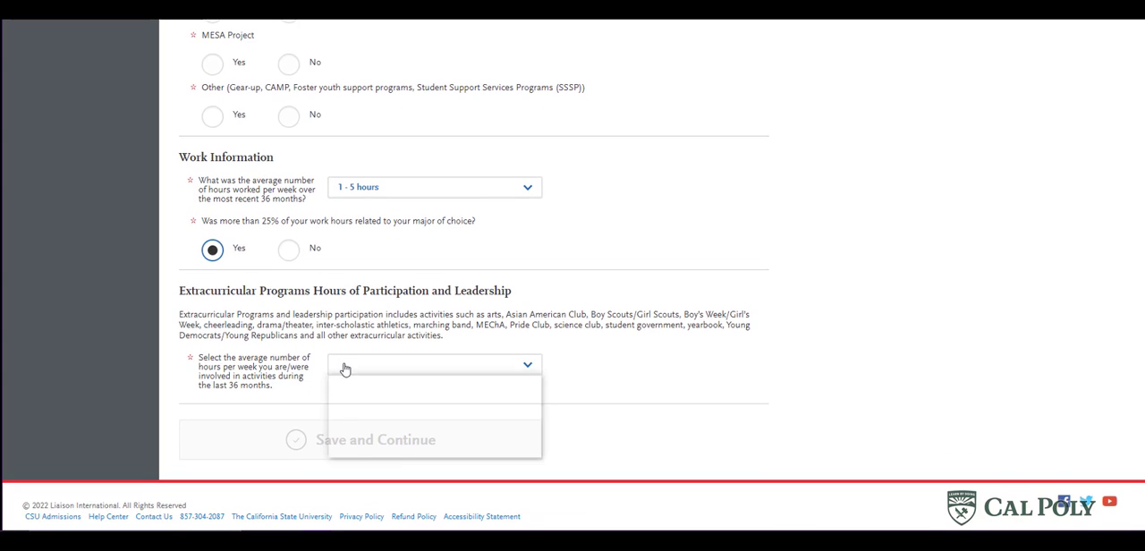
click(358, 415)
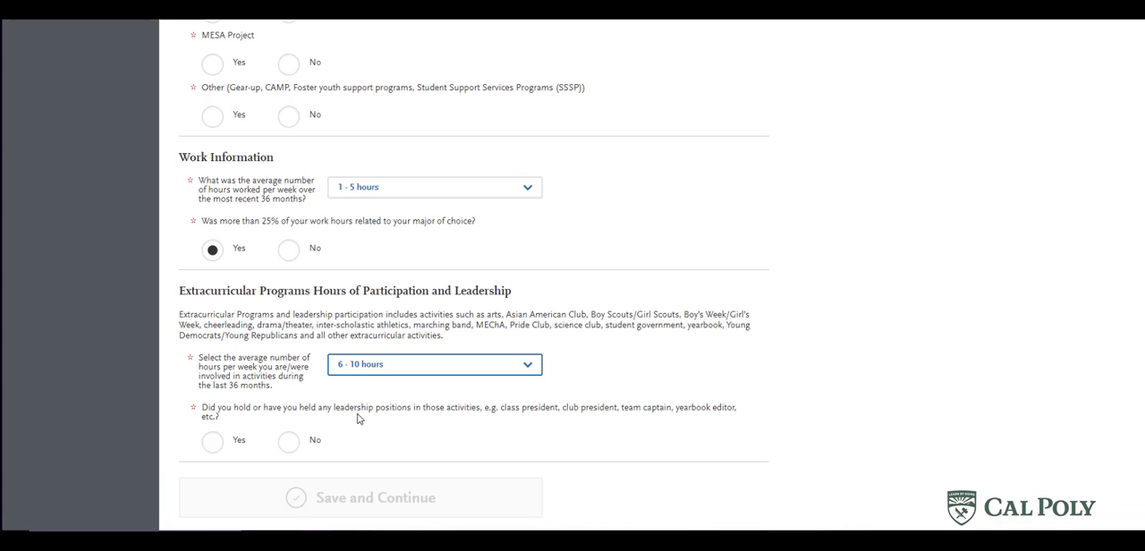
scroll(402, 435, down, 2)
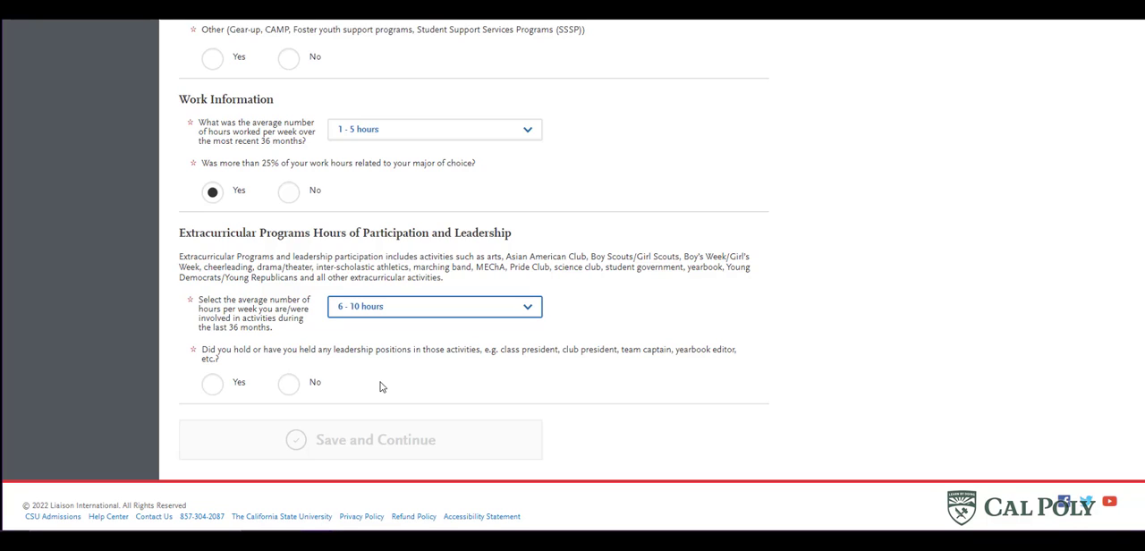
click(212, 387)
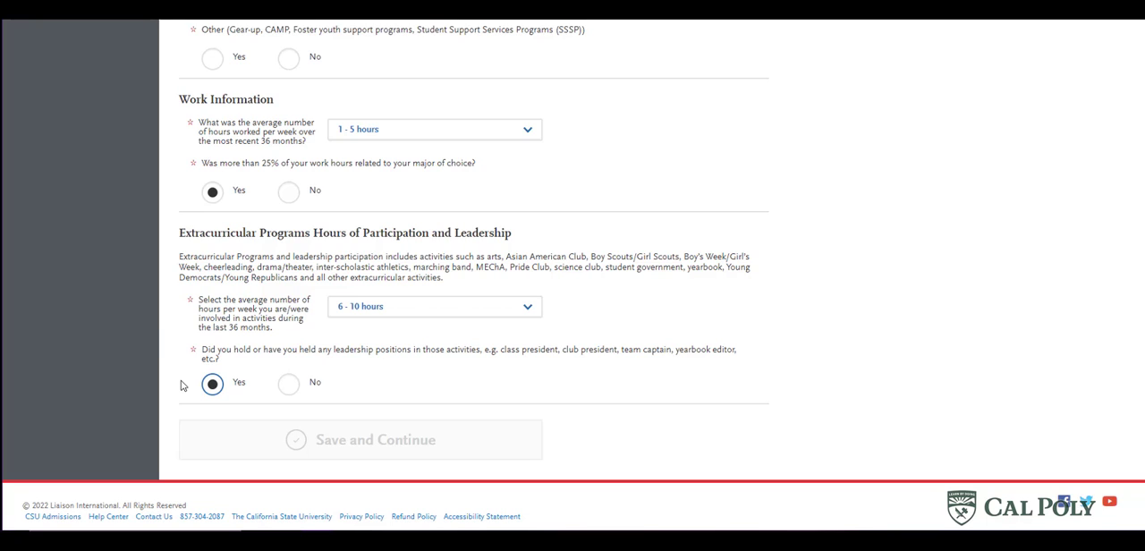
- Answer No to all the educational program participation questions, then save and continue to the Educational Opportunity Program section
click(288, 59)
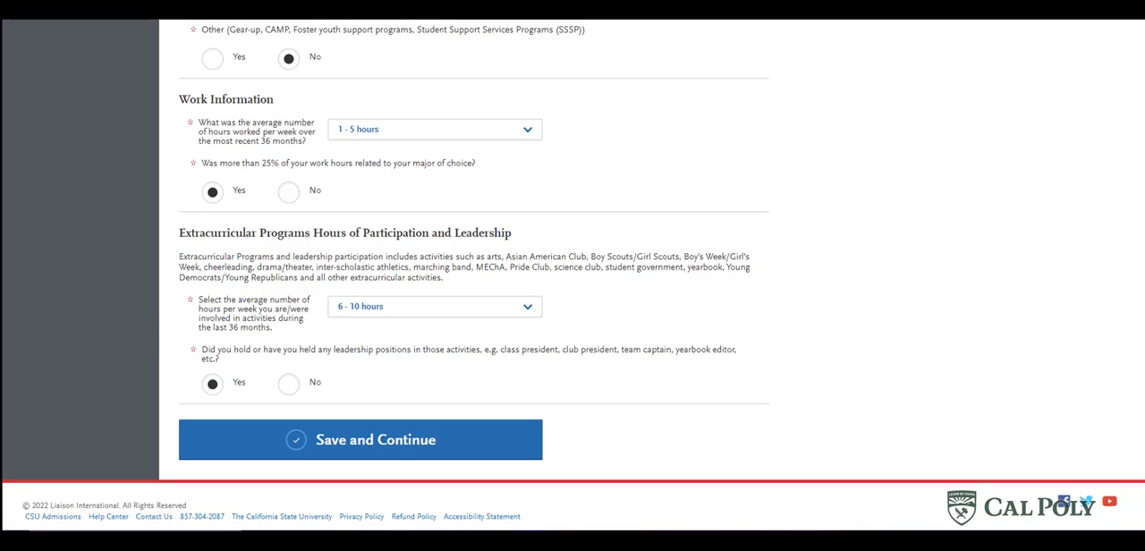
click(394, 455)
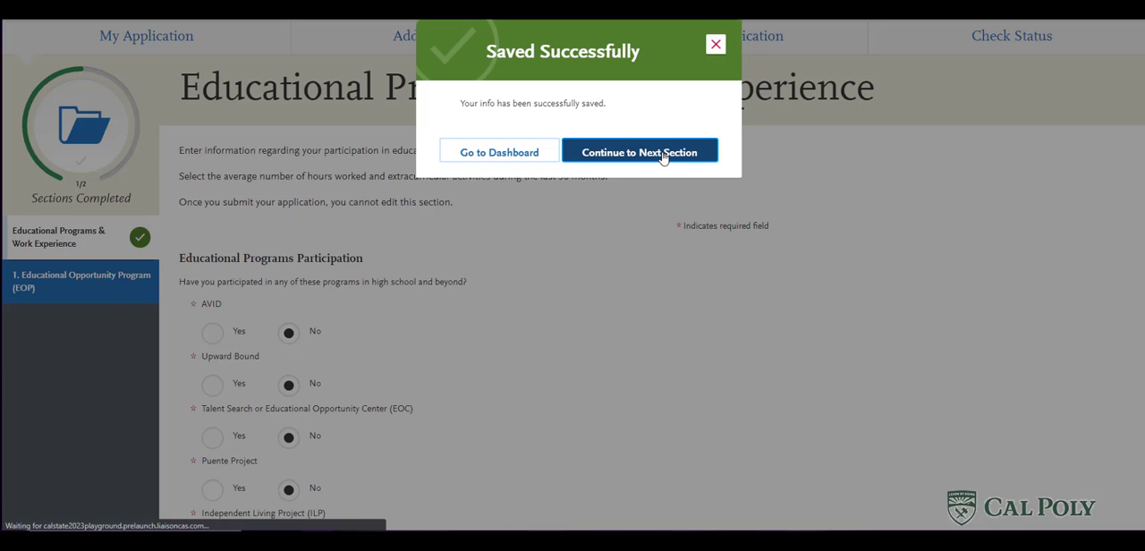
click(660, 155)
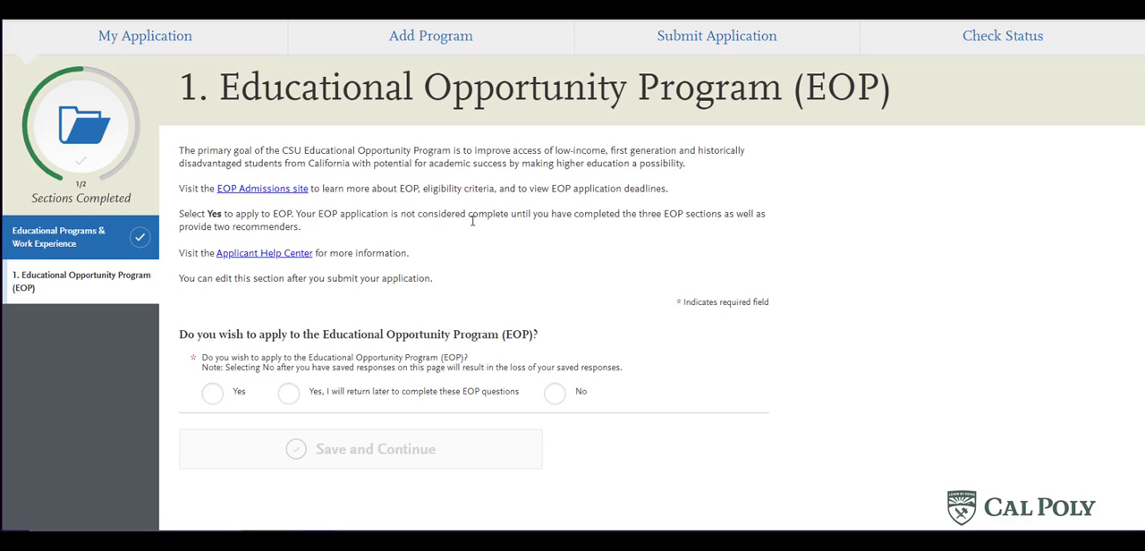
- Try the Yes and return-later answers to the question about applying to EOP, and settle on No
click(556, 397)
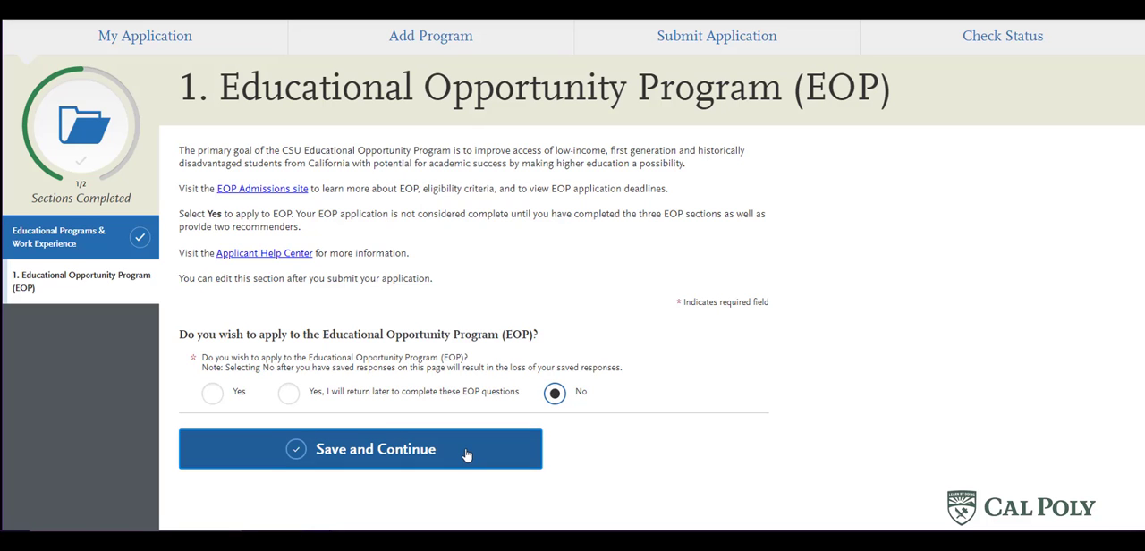
click(212, 395)
scroll(233, 358, down, 3)
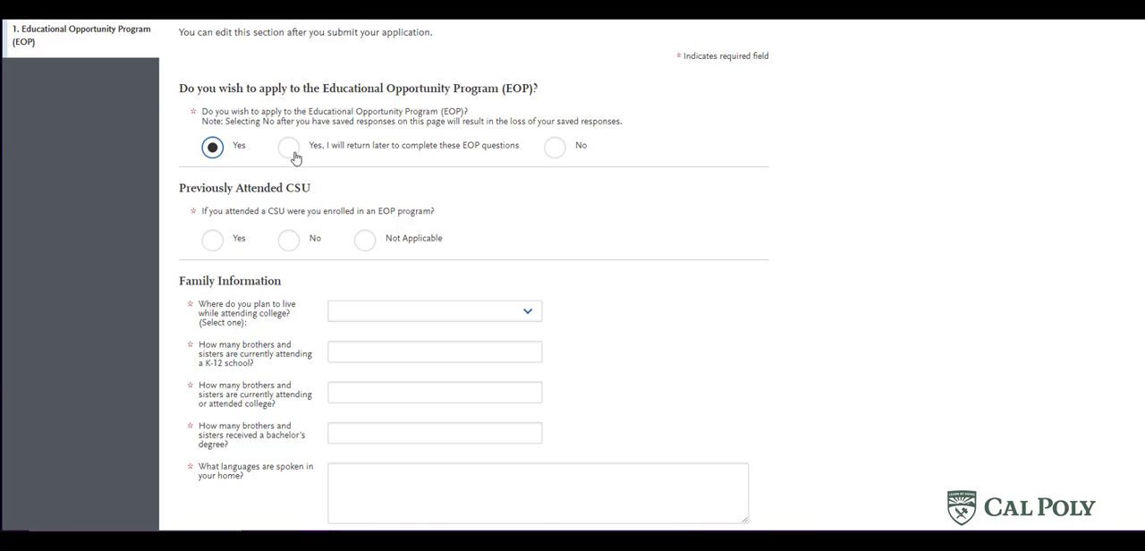
click(293, 155)
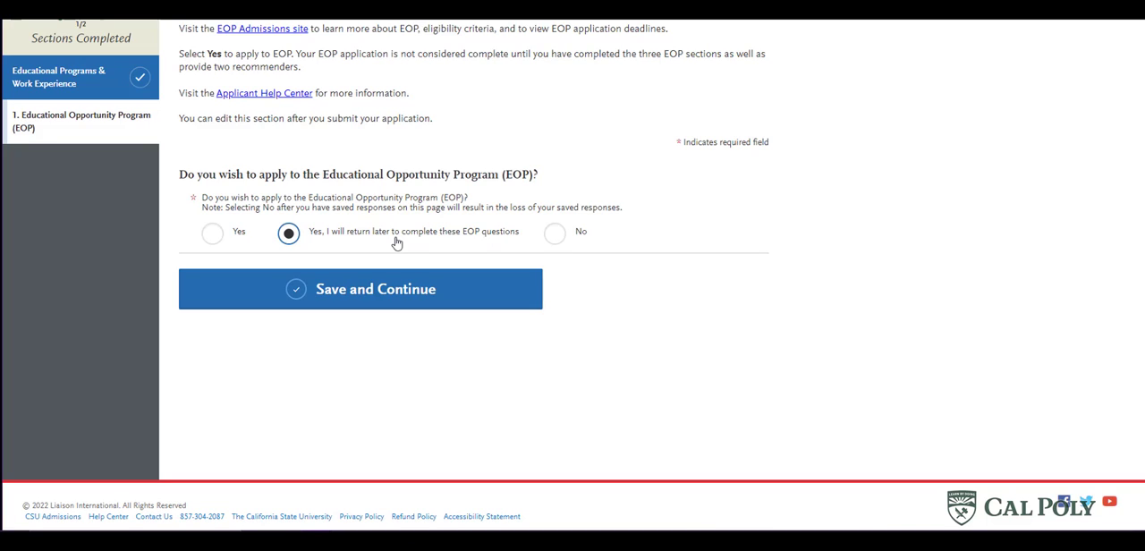
click(554, 234)
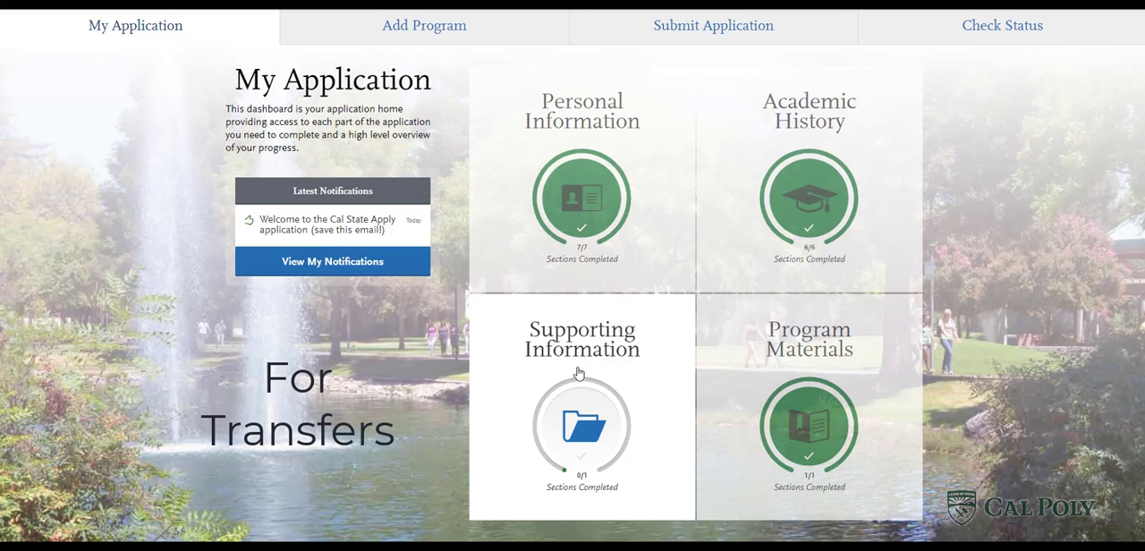
- In the transfer application's Educational Opportunity Program section, answer Yes to current EOP&S enrollment and select Cañada College as the campus
click(578, 373)
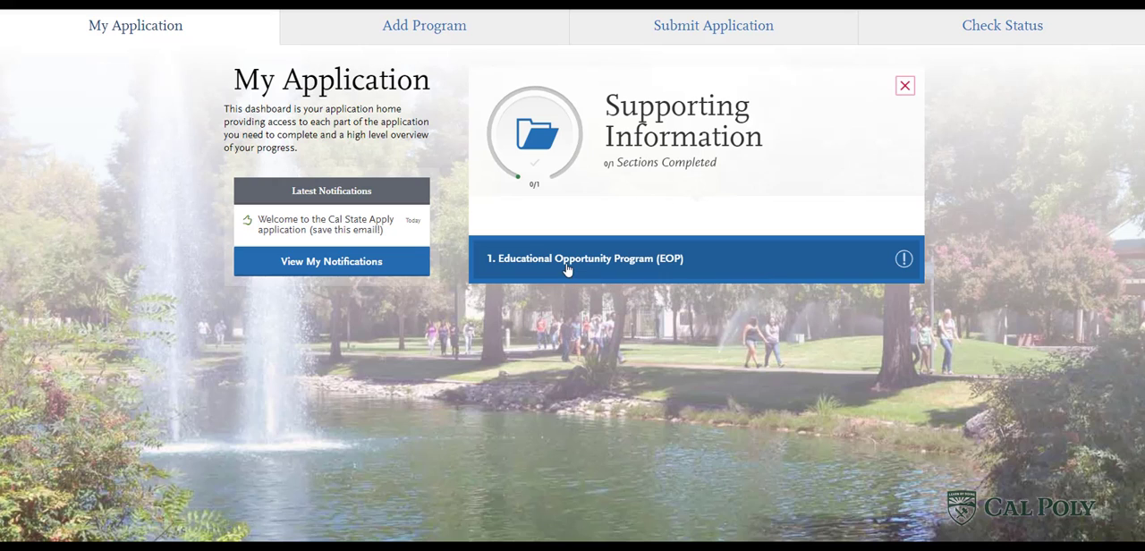
click(562, 261)
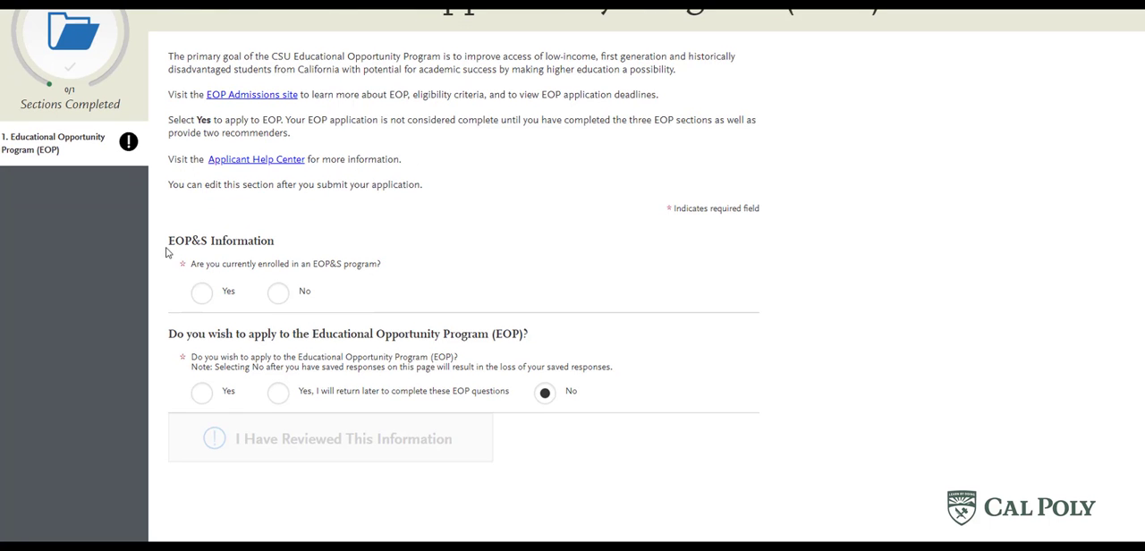
click(198, 296)
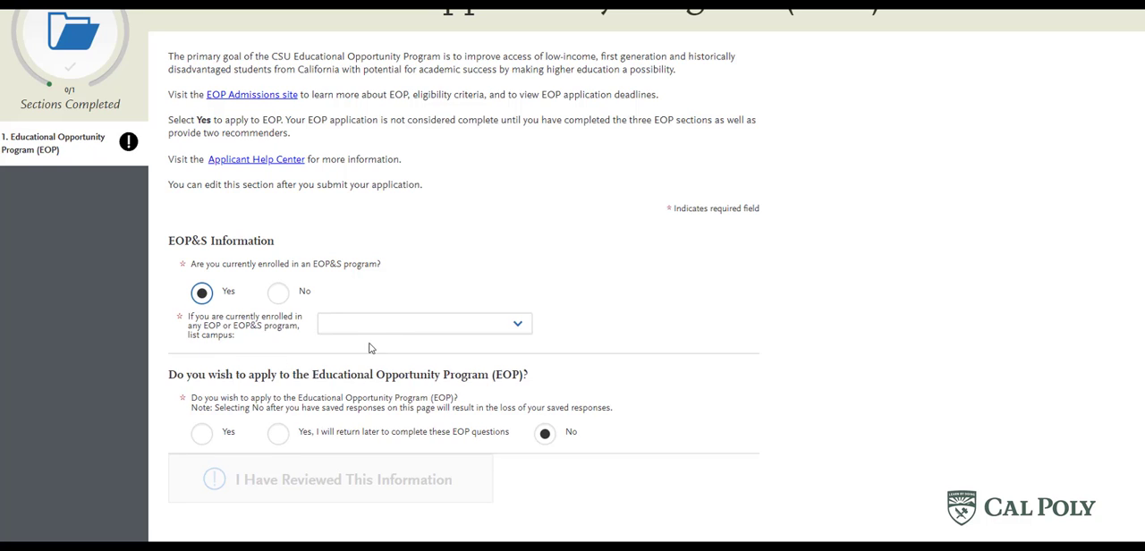
click(392, 330)
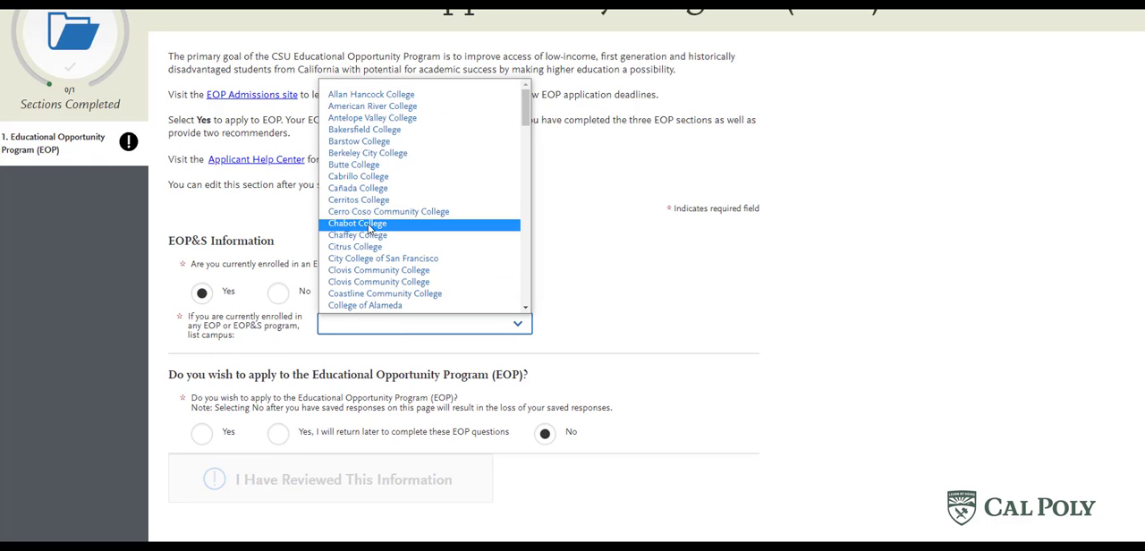
click(364, 191)
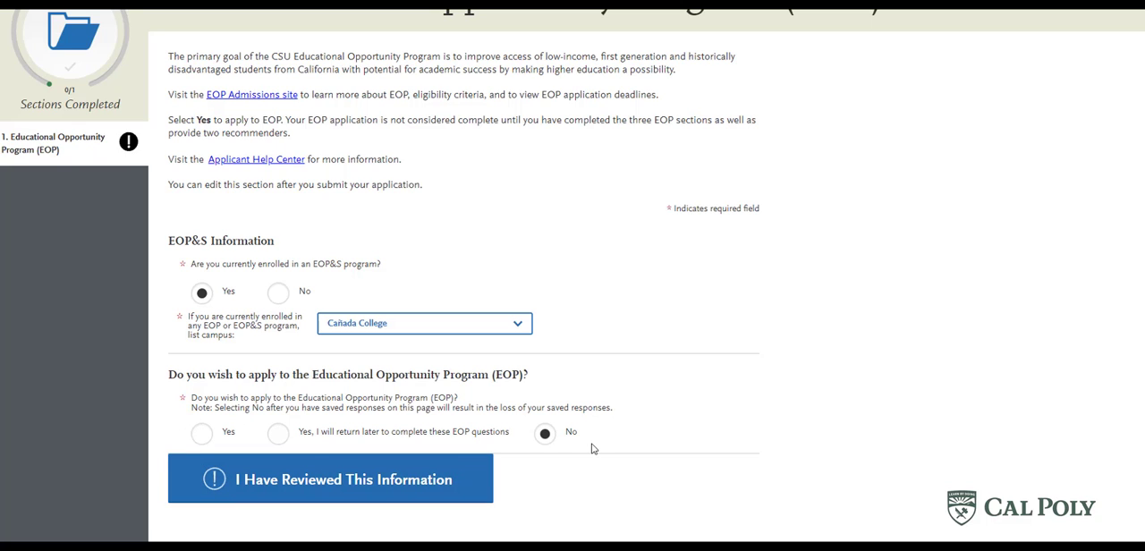
- Mark the transfer application's Educational Opportunity Program section as reviewed
click(365, 487)
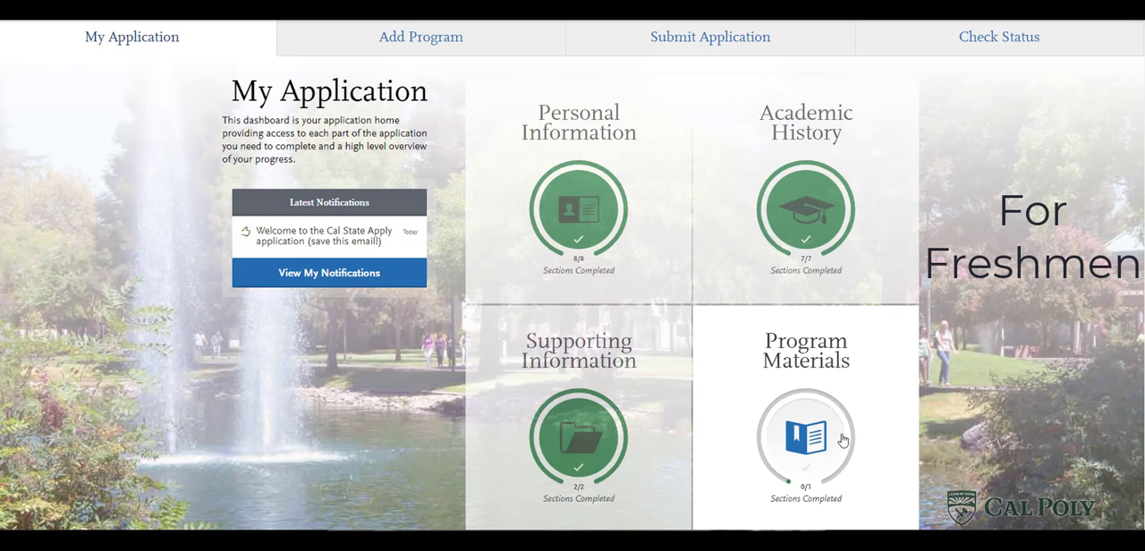
- In the freshman application's Program Materials, open the Animal Science-TEST questions and acknowledge the licensure or credentialing statement
click(842, 439)
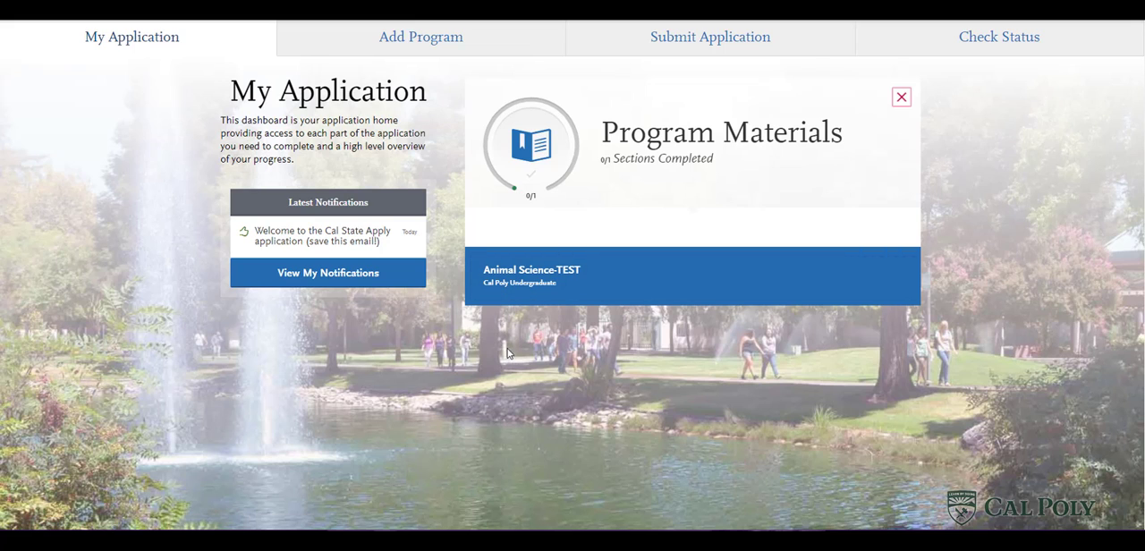
click(569, 281)
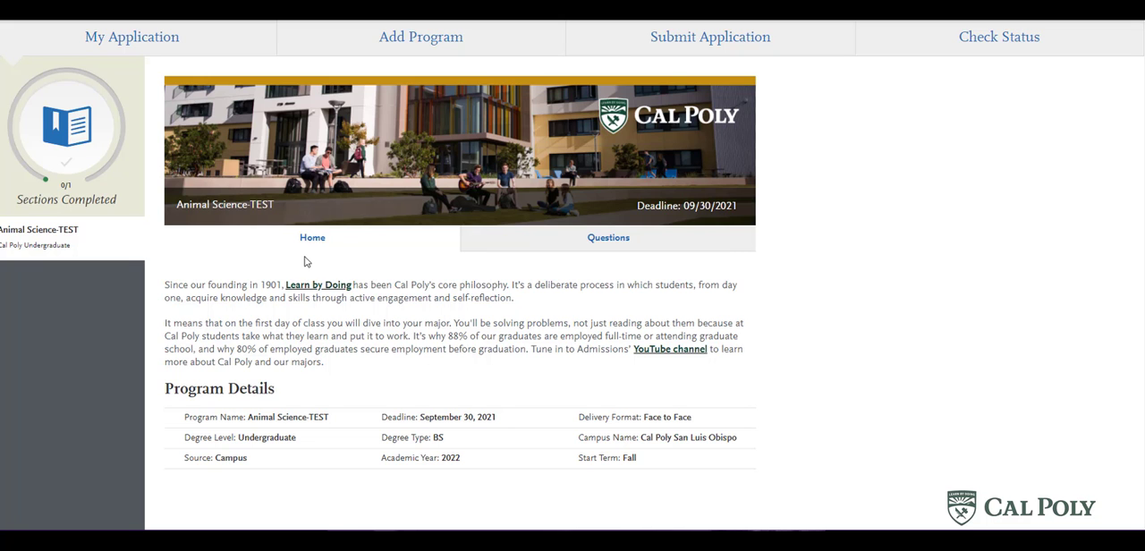
click(554, 247)
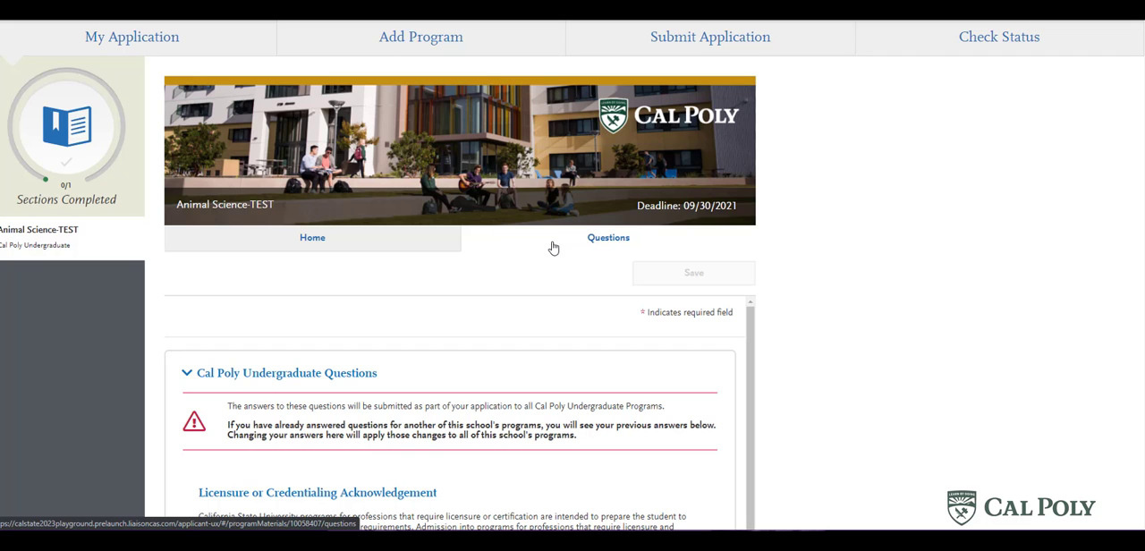
scroll(993, 300, down, 3)
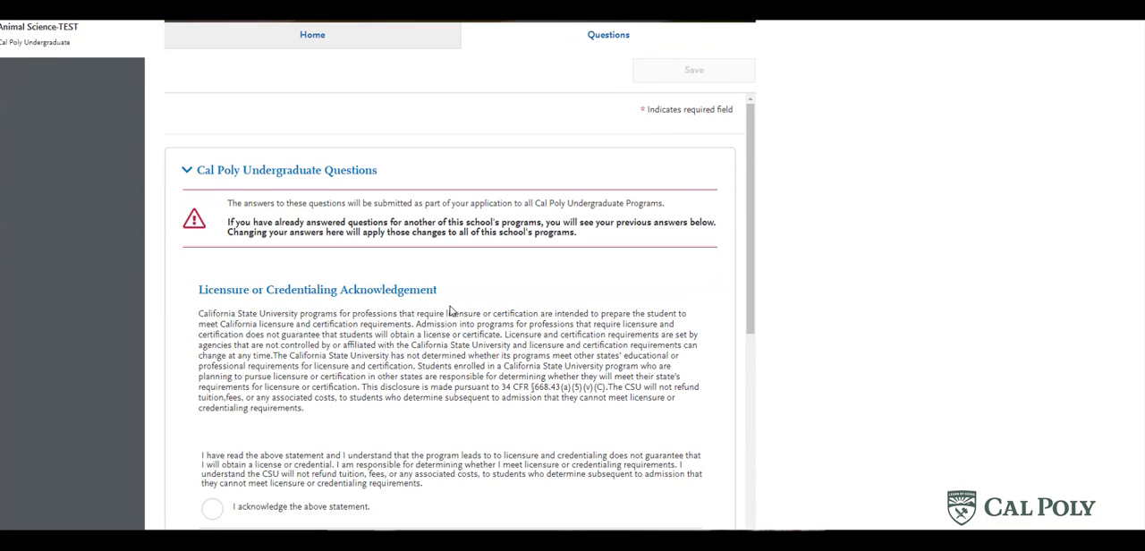
scroll(450, 310, down, 2)
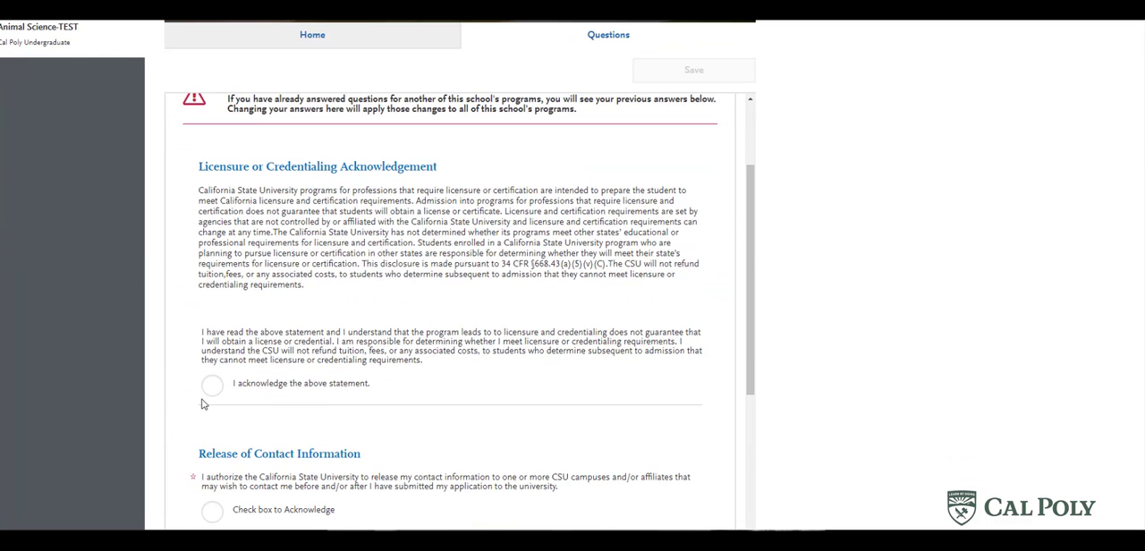
click(212, 385)
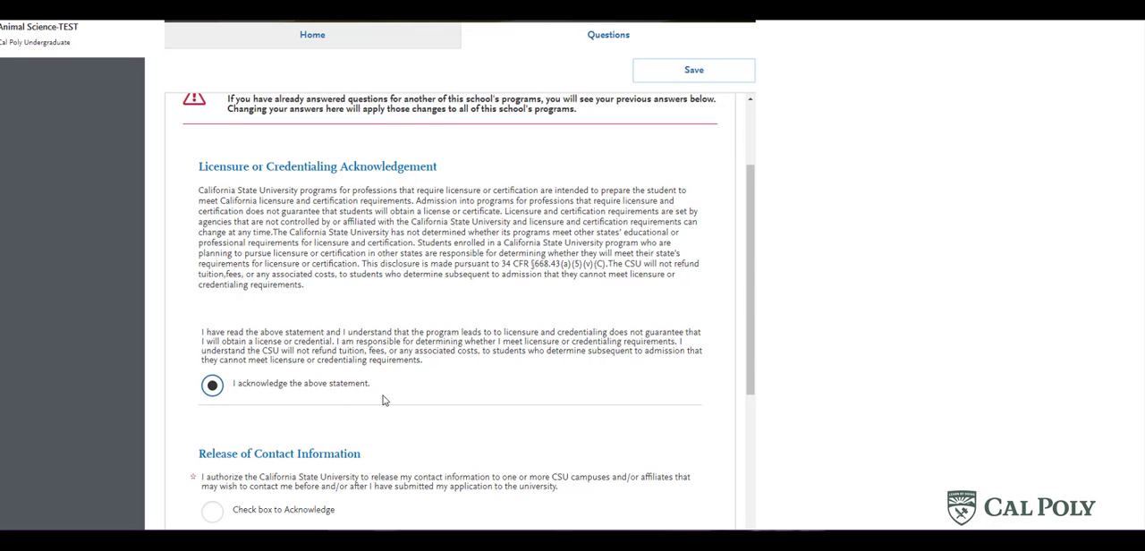
- Acknowledge both Release of Contact Information authorizations and set the applicant level to First Year (graduating HS)
scroll(383, 402, down, 3)
click(212, 326)
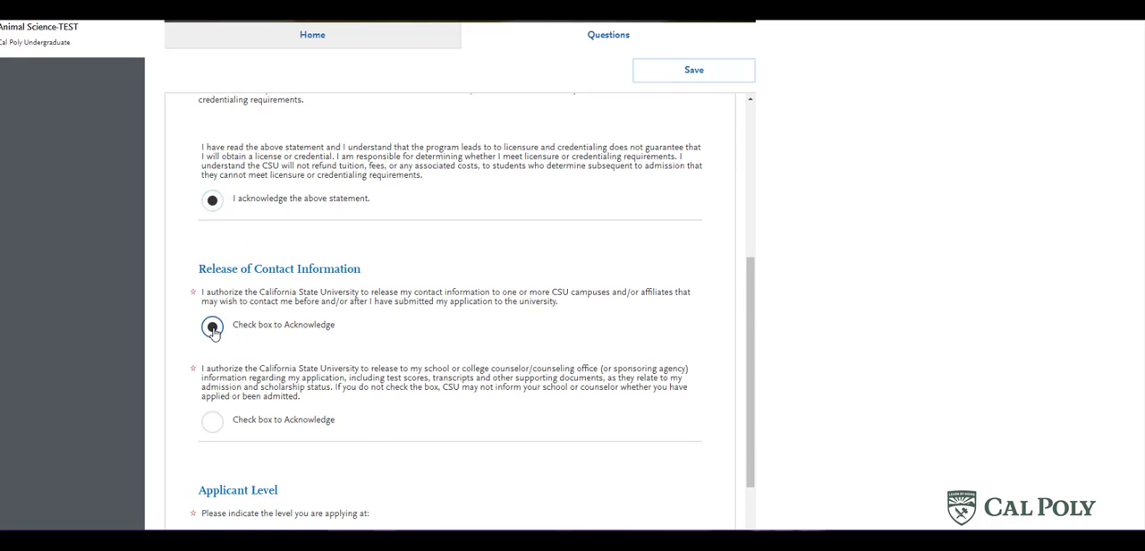
click(212, 421)
scroll(421, 397, down, 2)
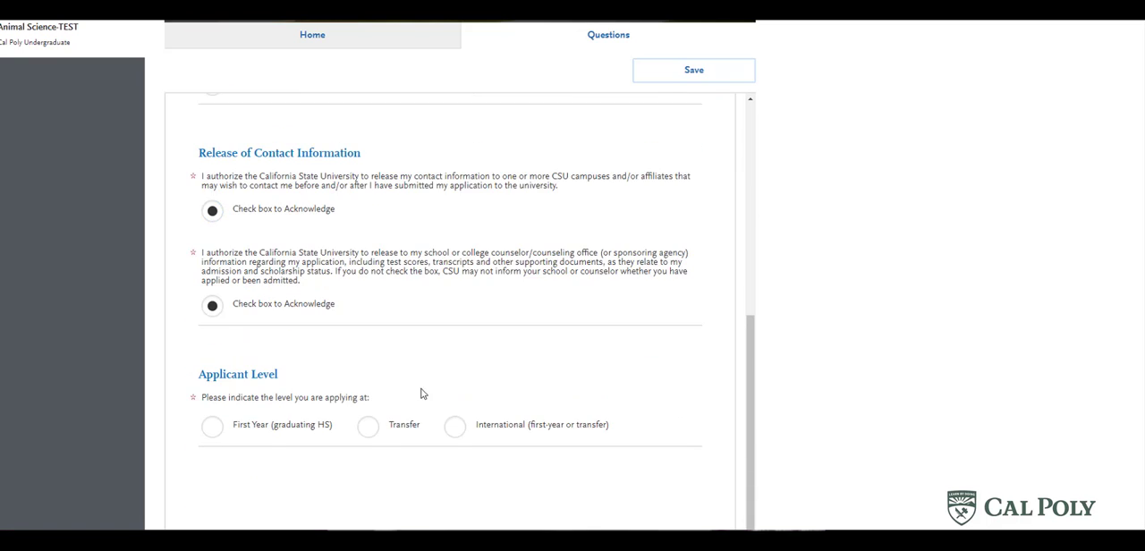
click(212, 433)
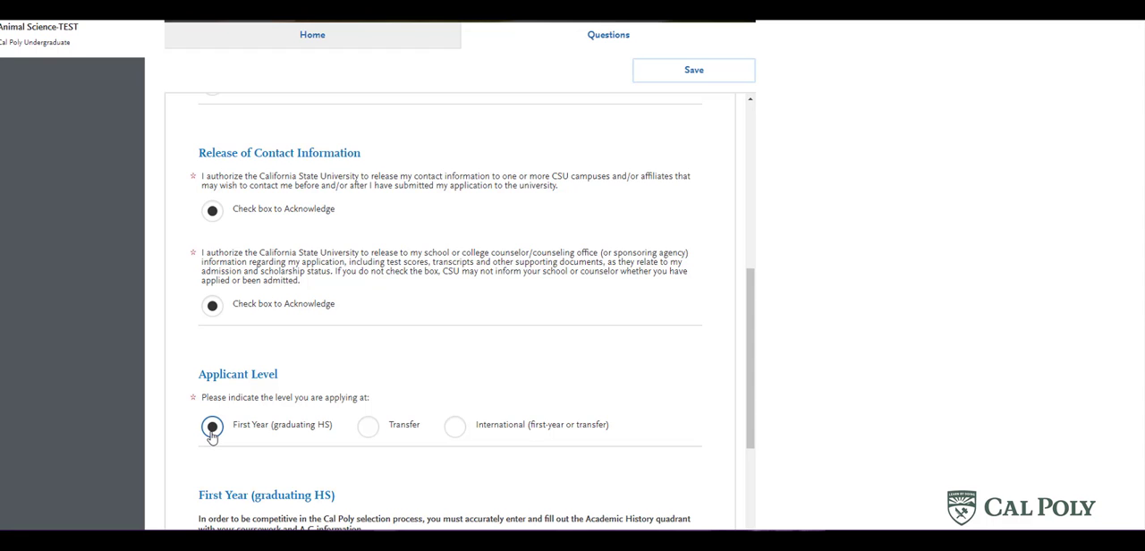
- Acknowledge that the Academic History is accurate and that applicable middle school courses are entered, and save the freshman program questions
scroll(186, 428, down, 5)
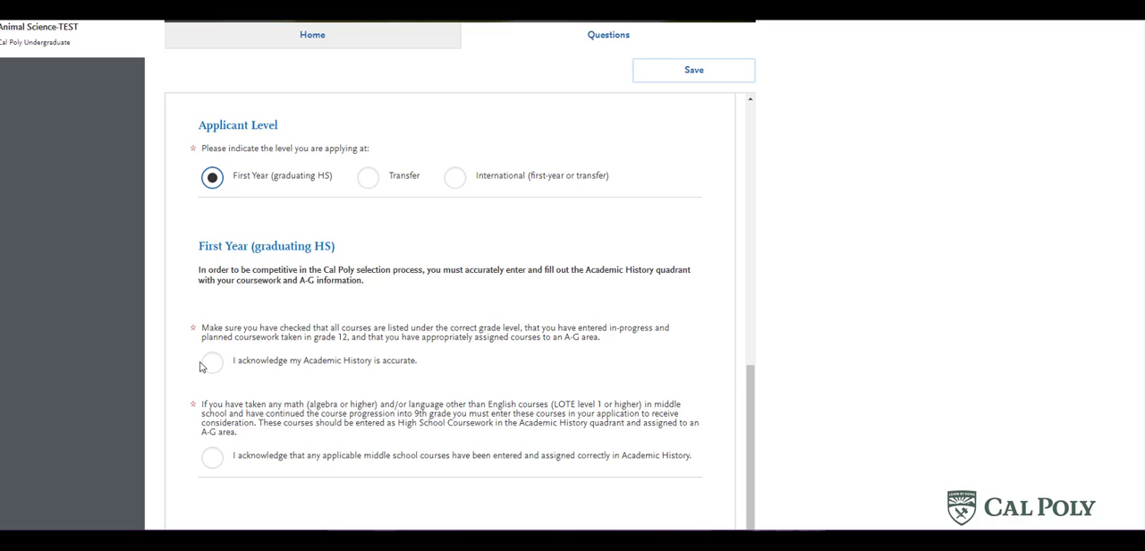
click(213, 366)
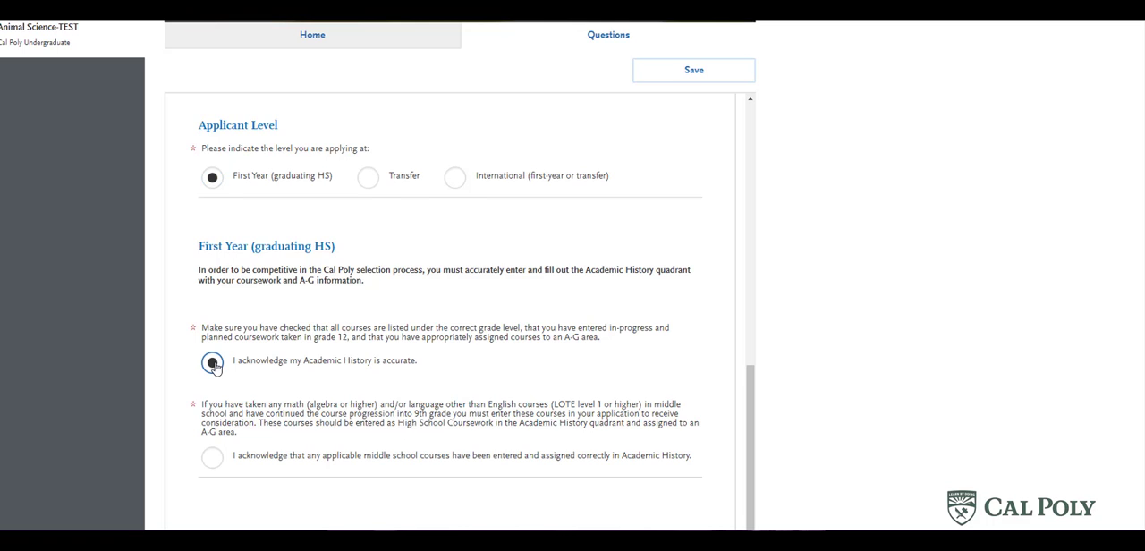
click(211, 458)
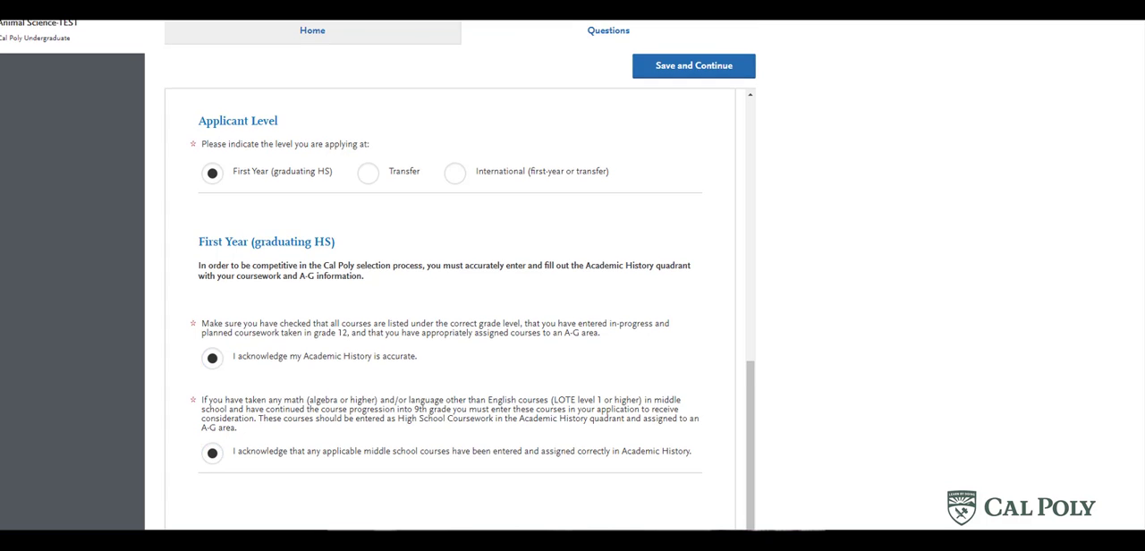
click(700, 70)
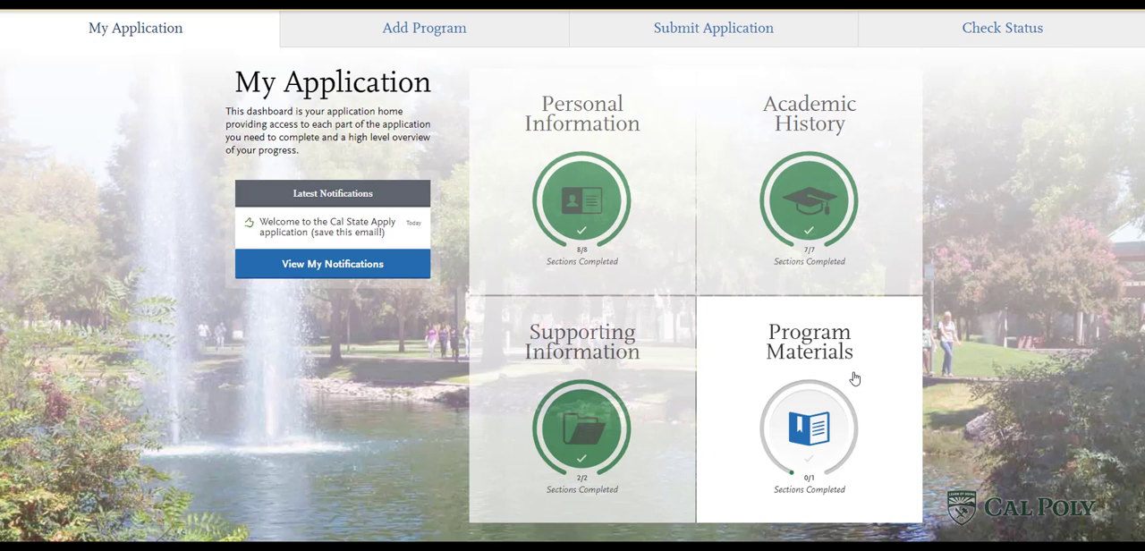
- Open the Animal Science-TEST questions in the transfer application's Program Materials
click(855, 380)
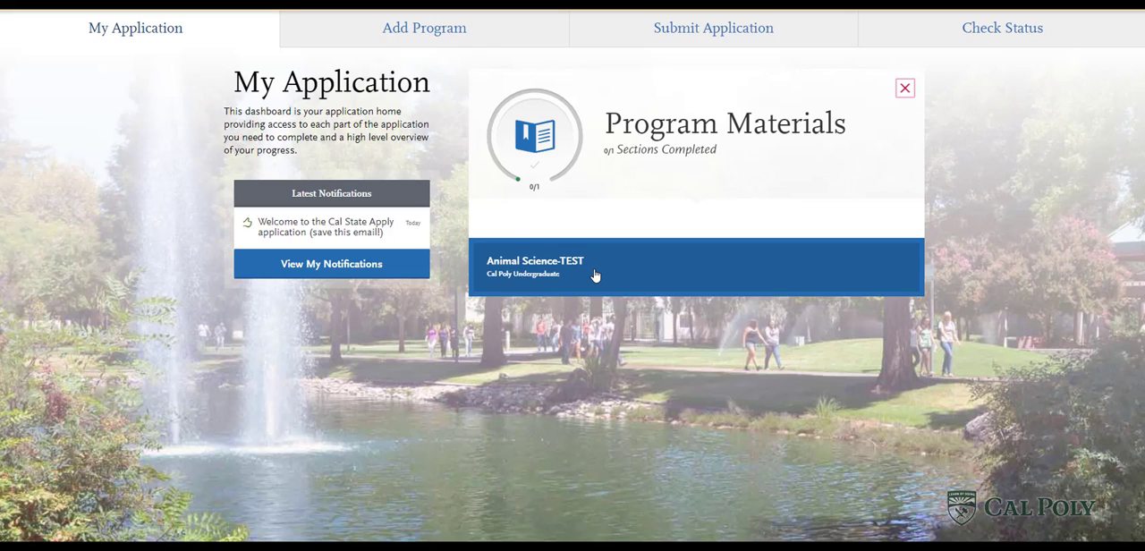
click(506, 287)
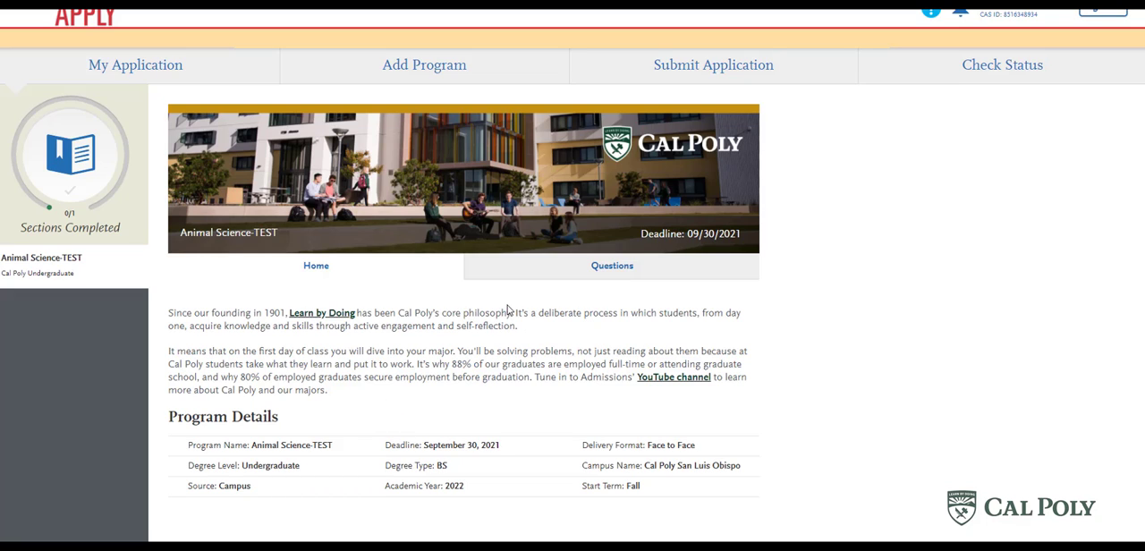
click(544, 269)
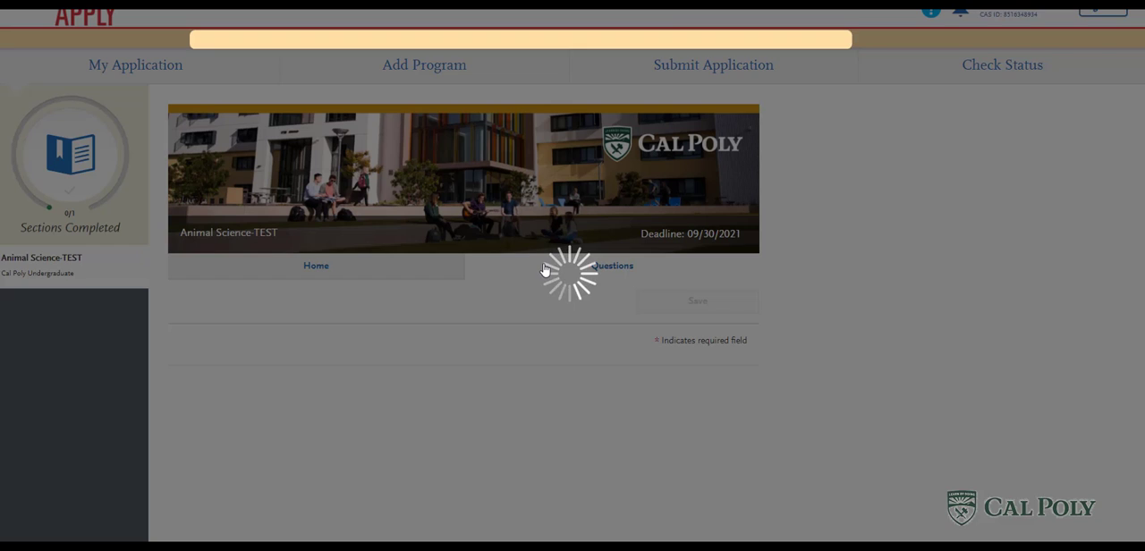
- Acknowledge both contact information release authorizations in the transfer application and set the applicant level to Transfer
scroll(973, 332, down, 2)
scroll(972, 331, down, 2)
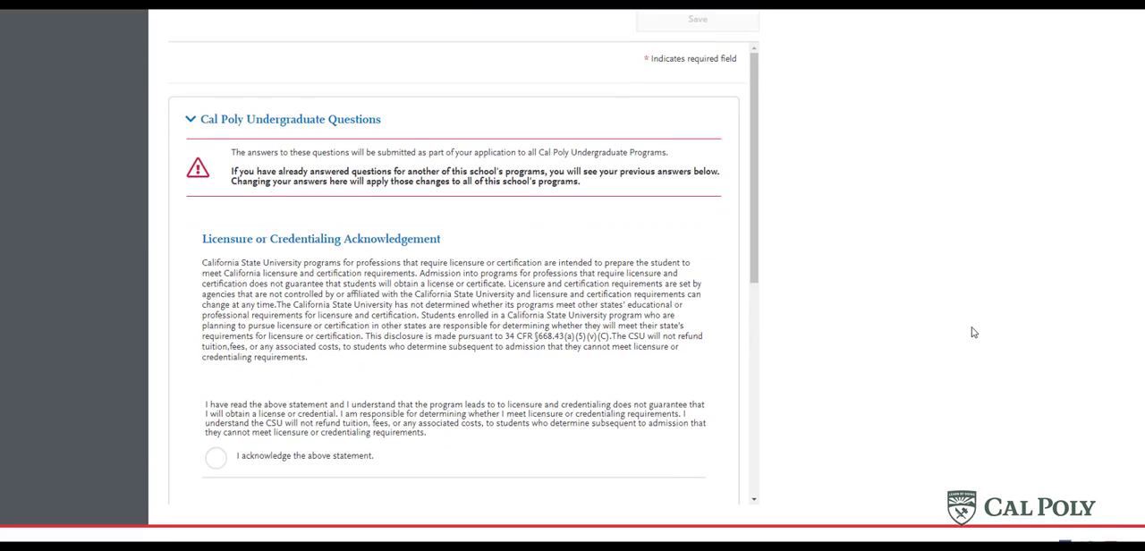
scroll(246, 222, down, 2)
scroll(258, 215, down, 2)
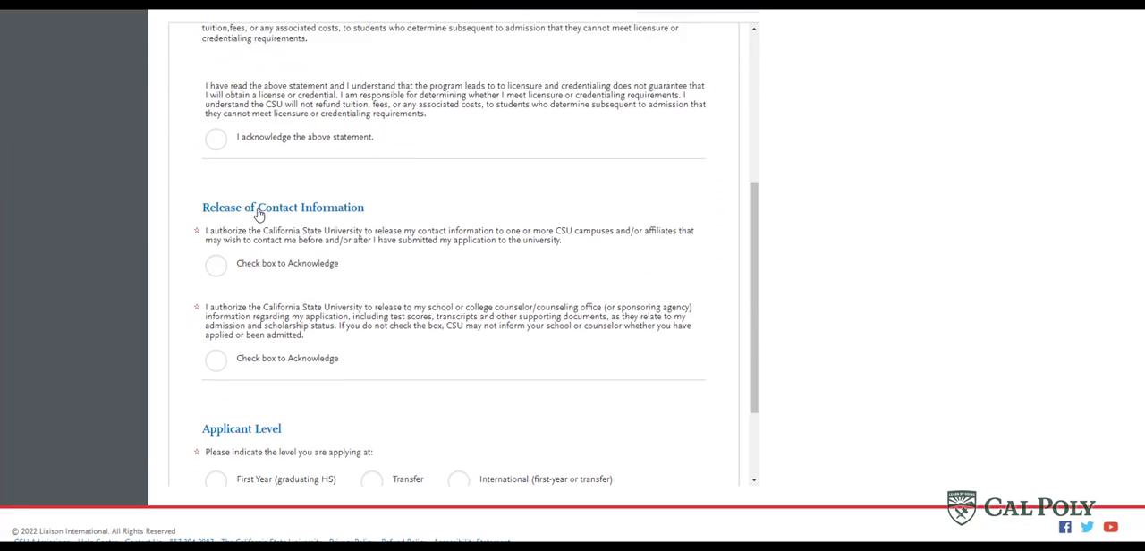
click(216, 257)
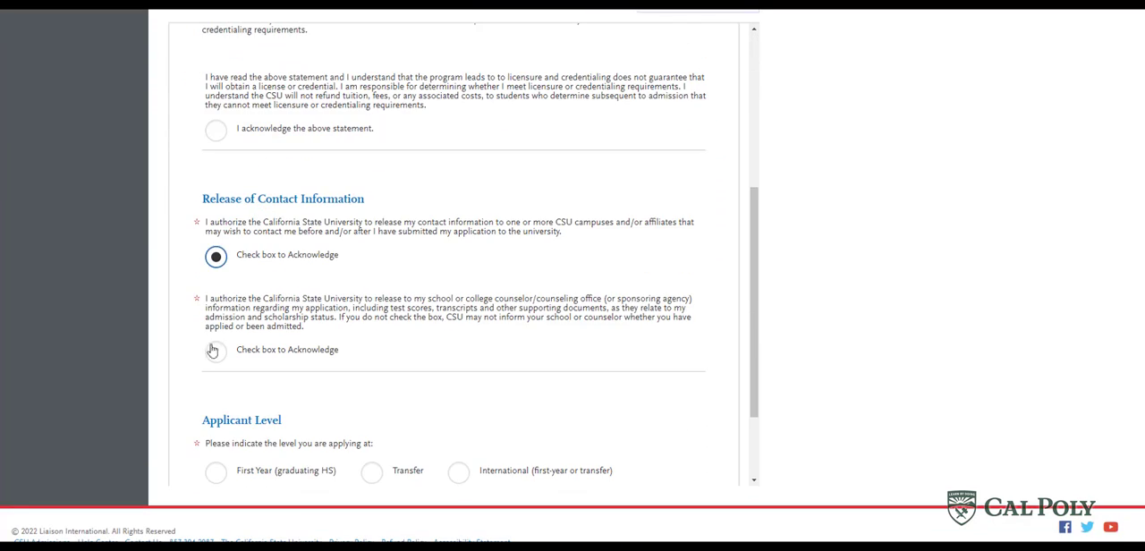
click(216, 350)
scroll(439, 290, down, 2)
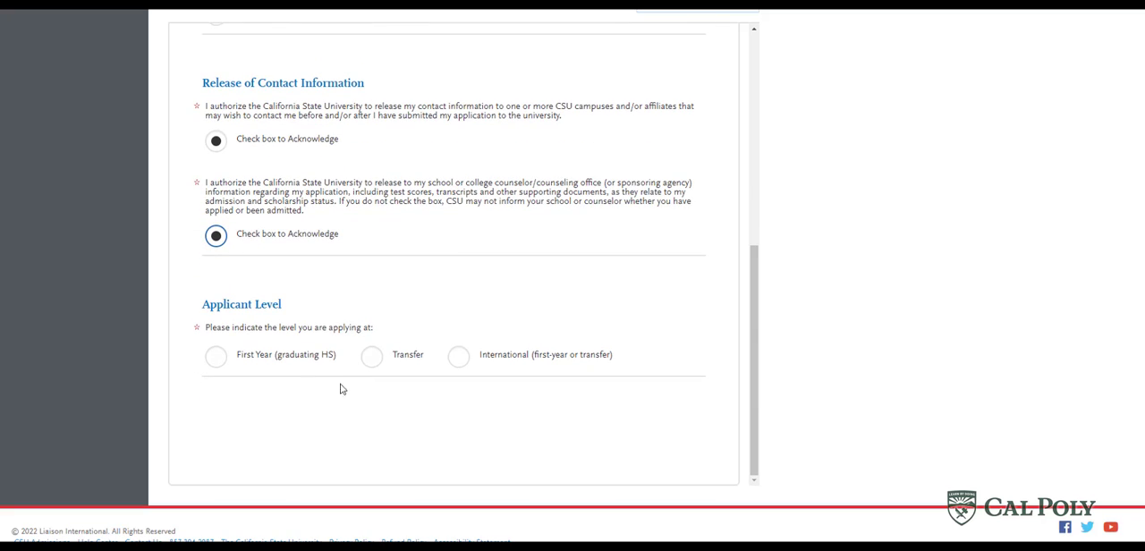
click(371, 358)
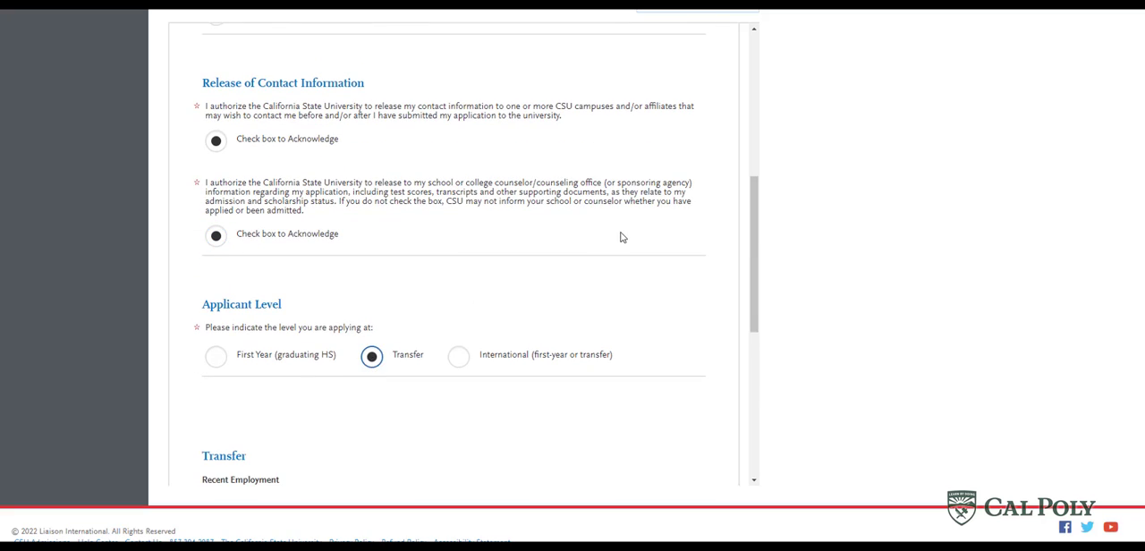
- Set the average weekly hours worked to 1-5 and answer Yes to more than 25% of the work being major-related
scroll(623, 237, down, 4)
scroll(623, 237, down, 1)
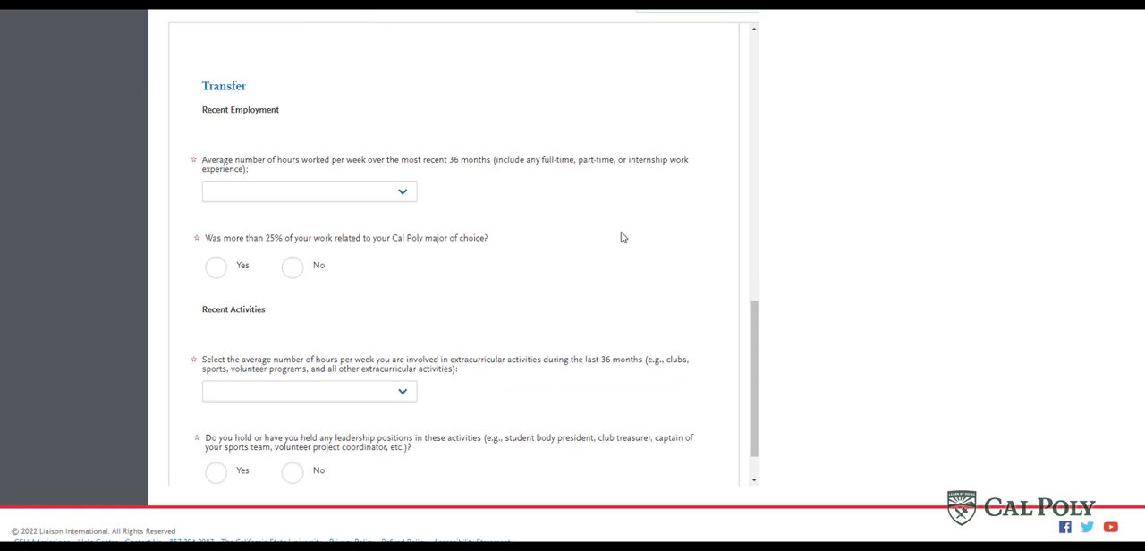
click(293, 205)
click(297, 222)
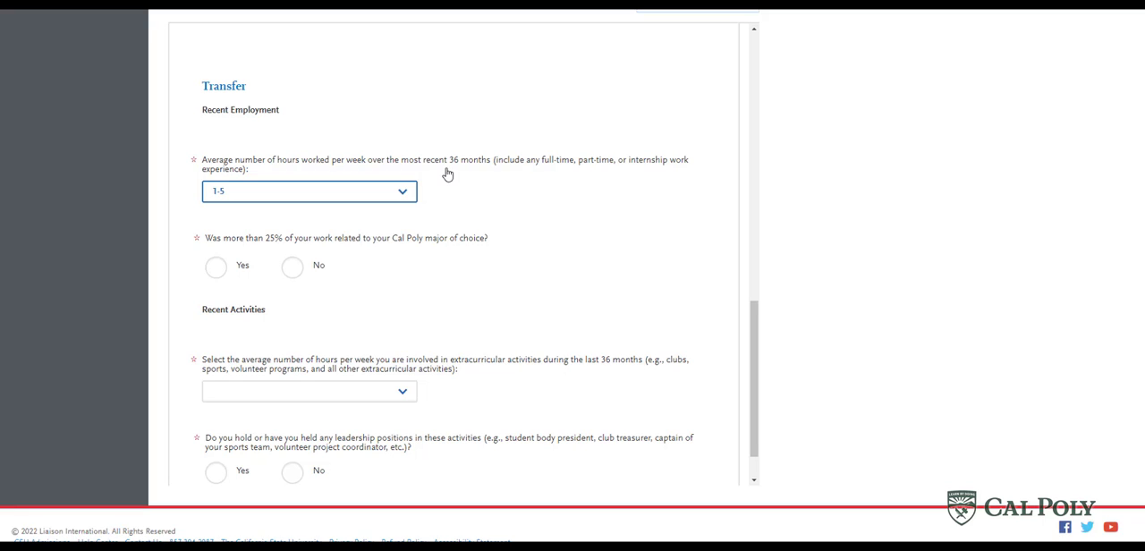
click(216, 268)
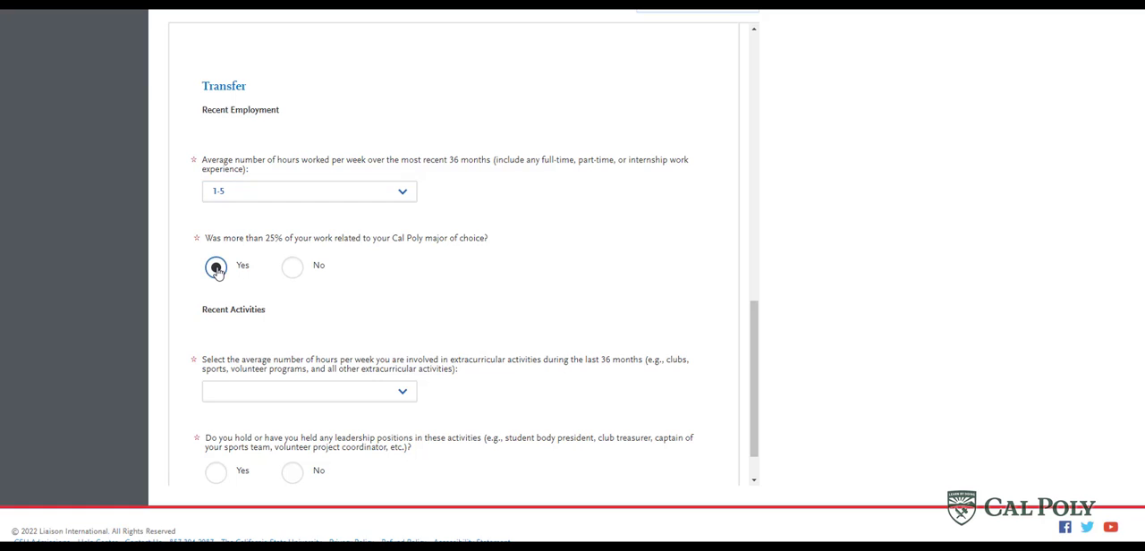
- Set the average weekly extracurricular hours to 6-10 and answer No to holding leadership positions
click(230, 394)
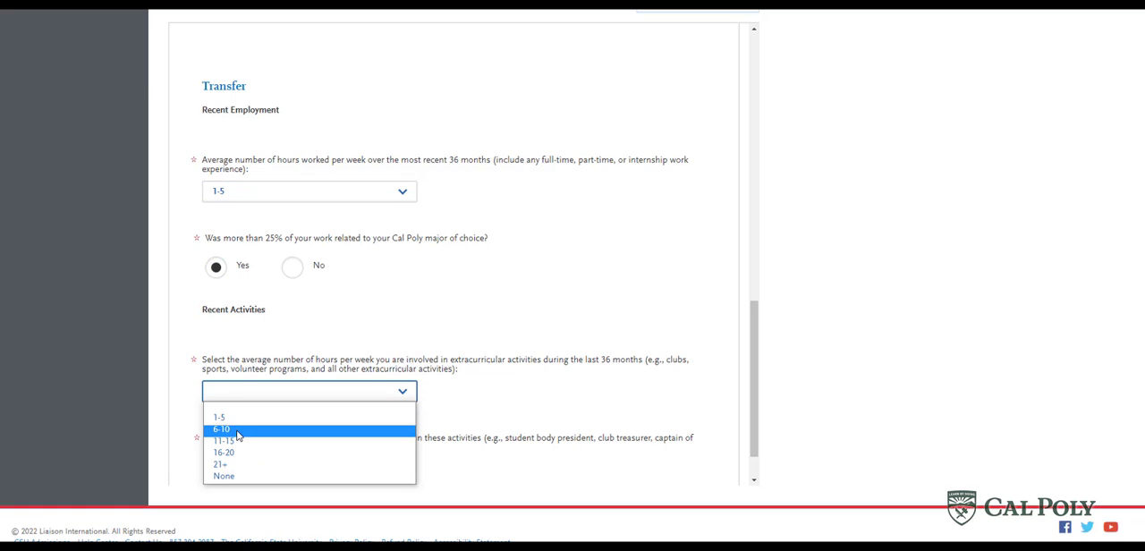
click(238, 433)
click(247, 416)
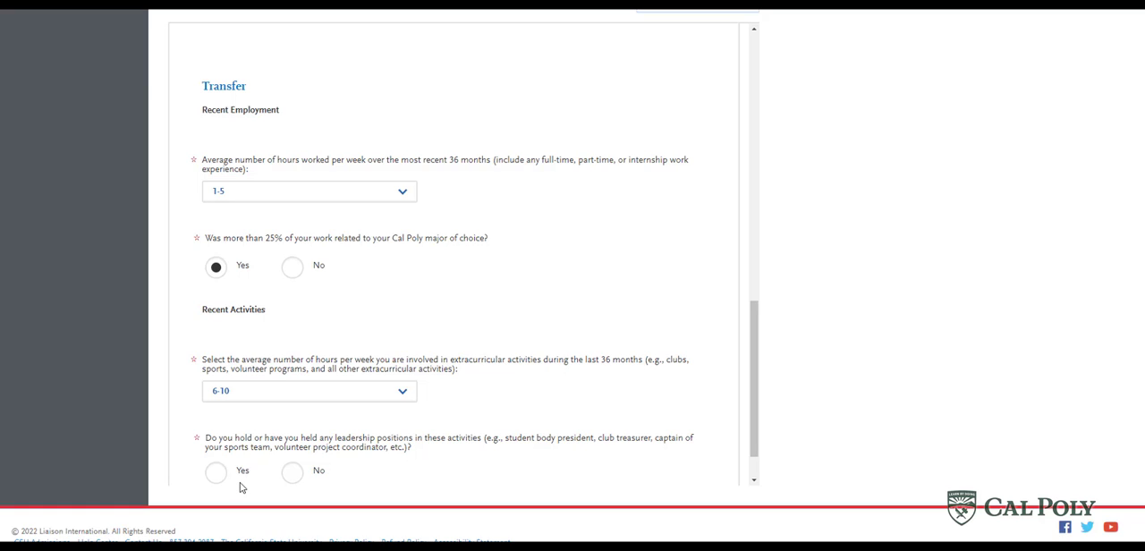
click(292, 473)
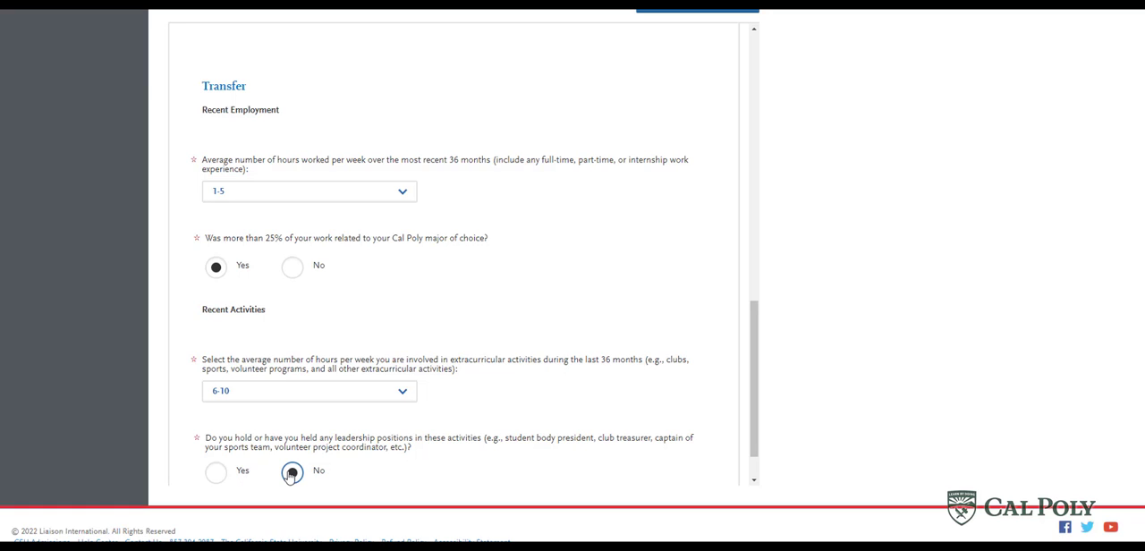
scroll(671, 287, up, 1)
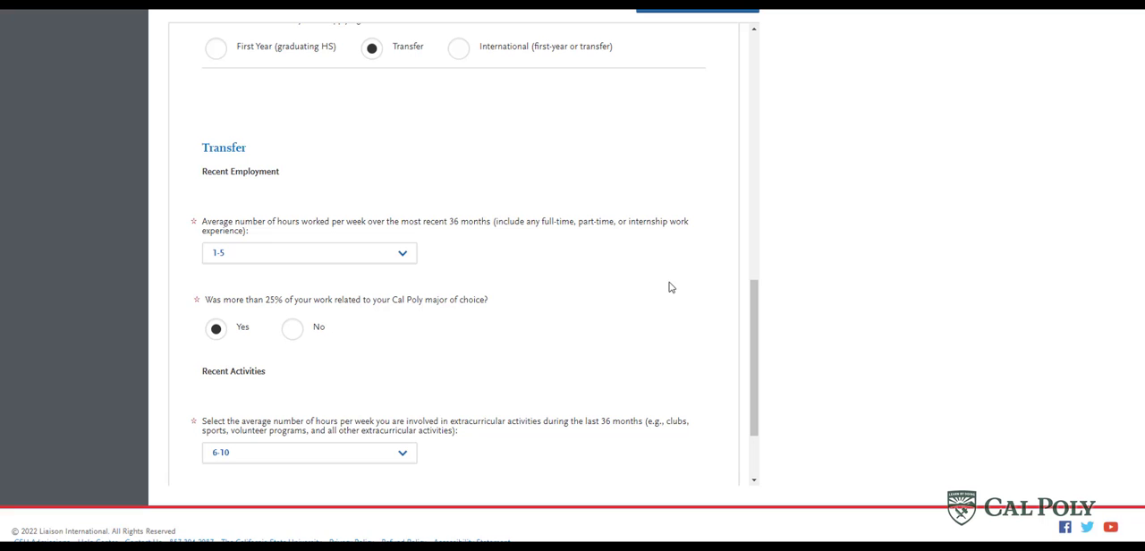
drag(1144, 268, 1144, 255)
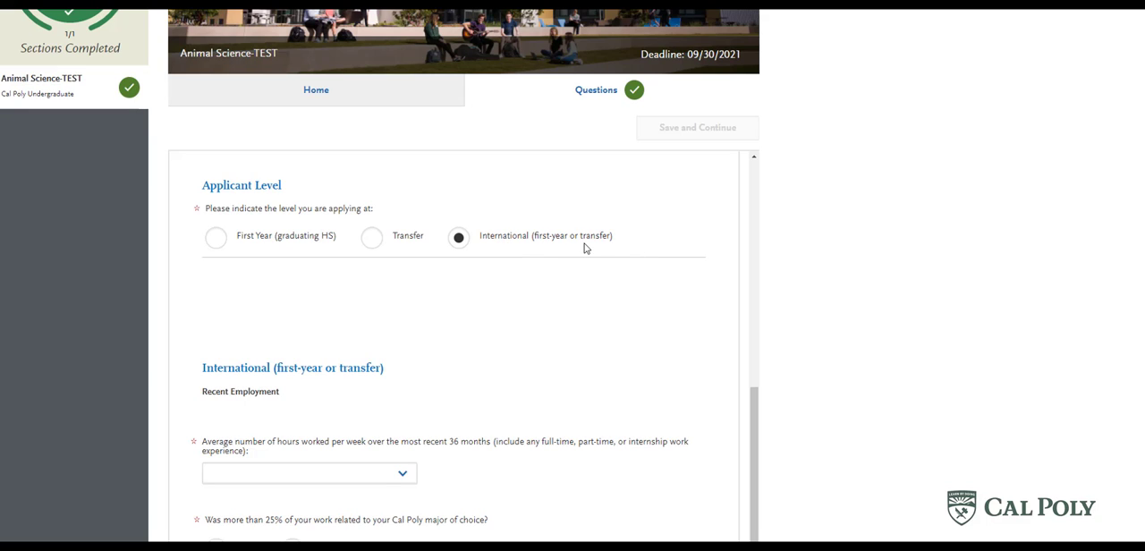
- Examine the employment and activity questions for the International (first-year or transfer) applicant level
scroll(524, 306, down, 2)
scroll(524, 311, up, 1)
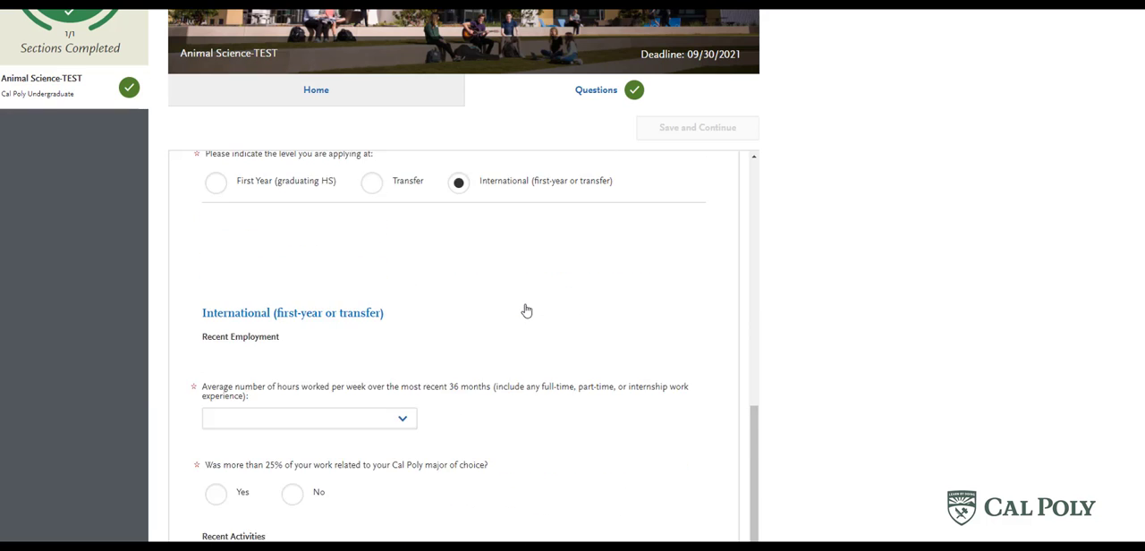
scroll(525, 311, up, 1)
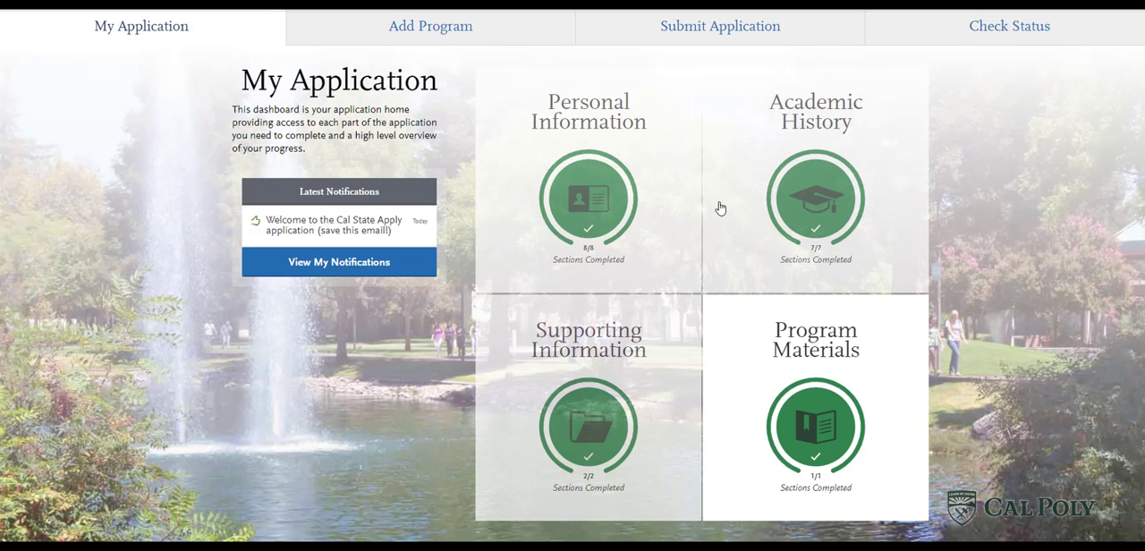
- Review the Submit Application page for Animal Science-TEST and check the program's application status
click(730, 33)
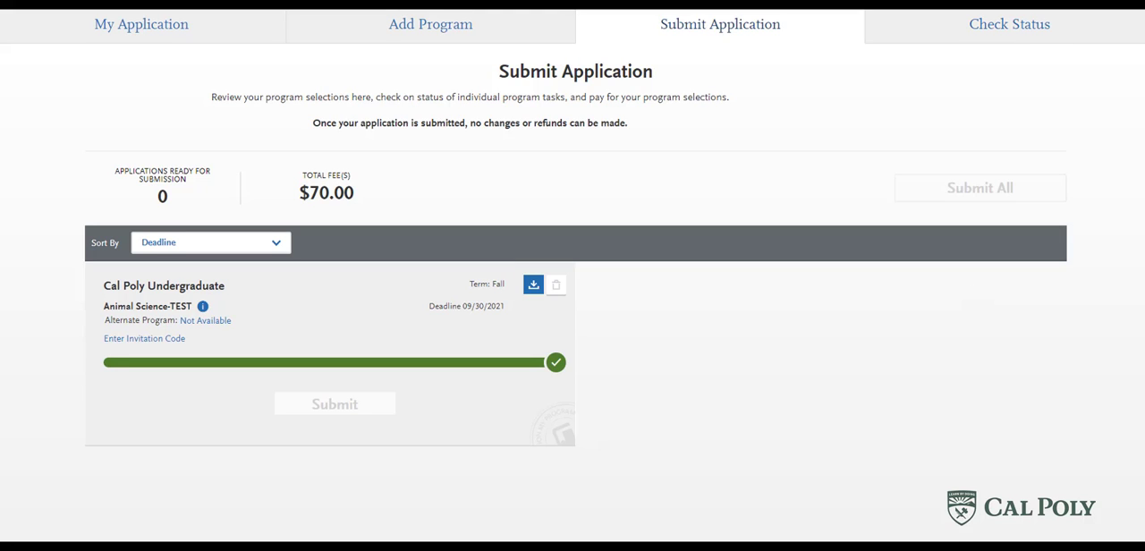
click(1009, 25)
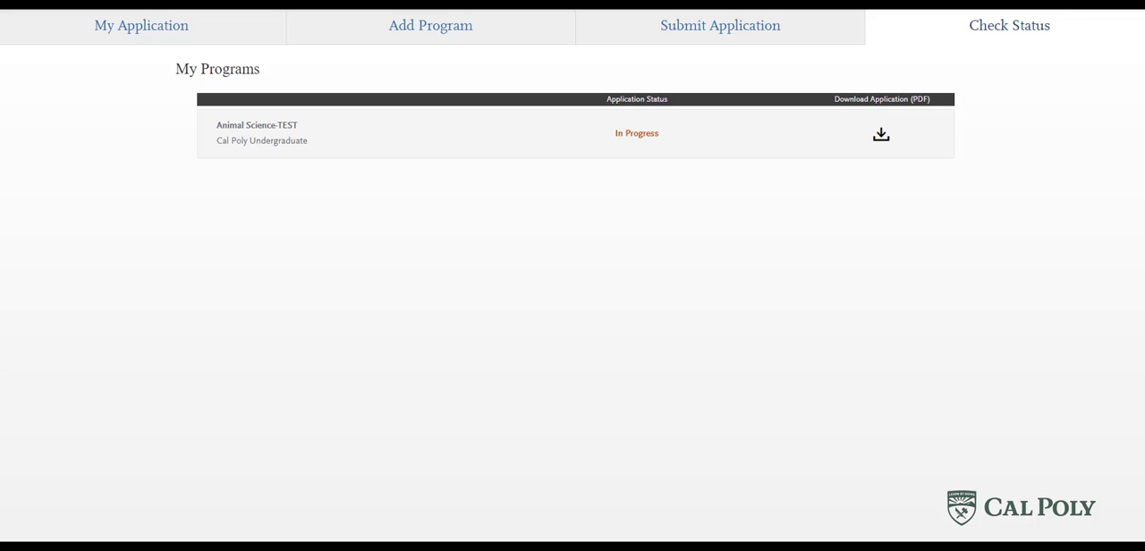